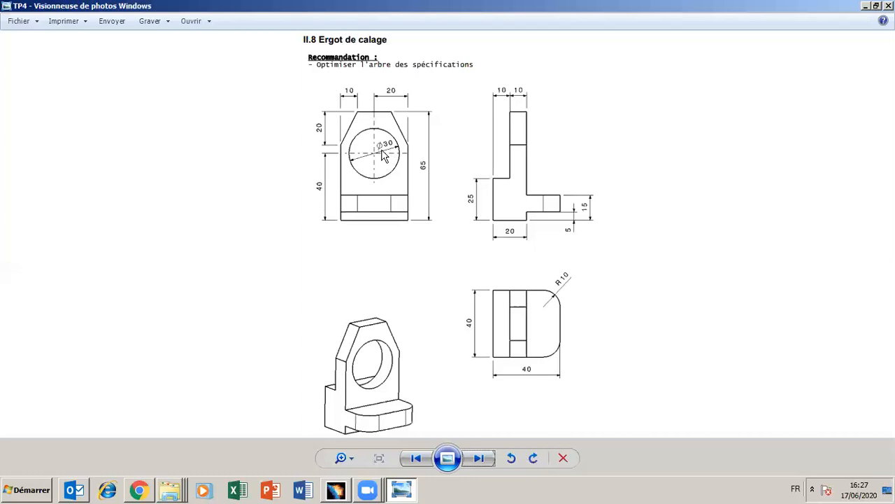
- Switch to CATIA V5 and create a new Part Design part named CTP4
{"action": "left_click", "coordinate": [404, 492]}
{"action": "left_click", "coordinate": [402, 492]}
{"action": "left_click", "coordinate": [345, 491]}
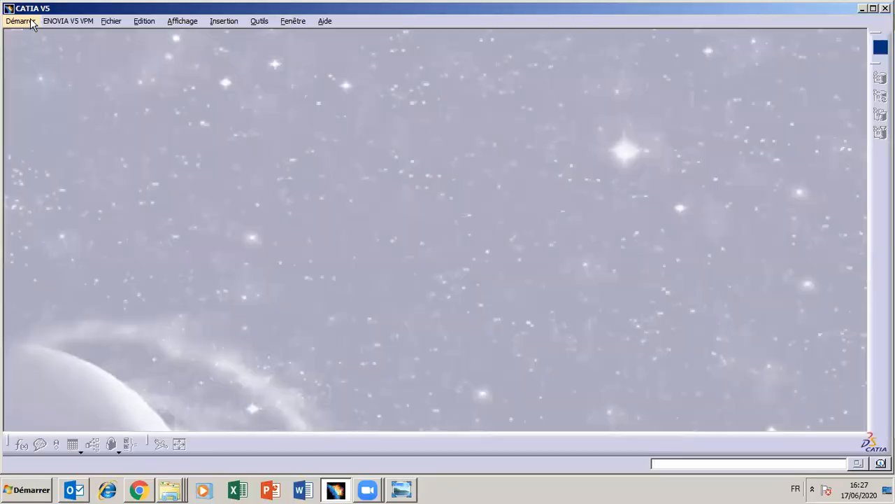
{"action": "left_click", "coordinate": [33, 25]}
{"action": "mouse_move", "coordinate": [64, 54]}
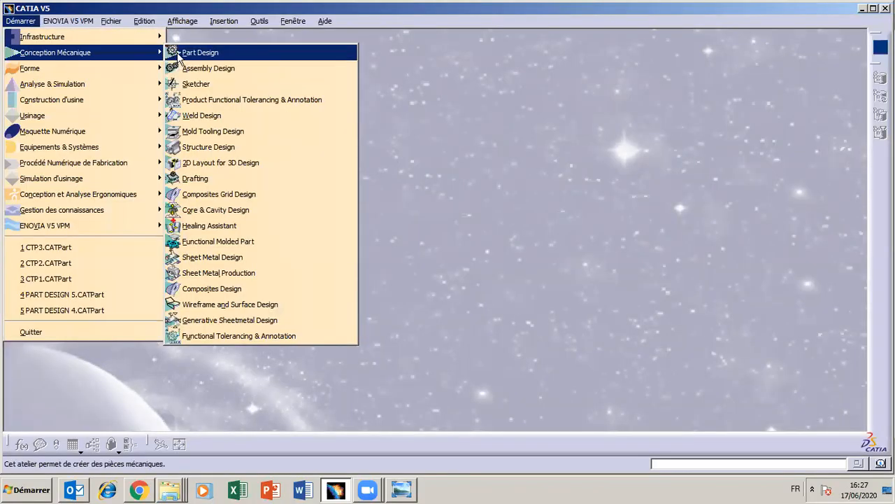
{"action": "left_click", "coordinate": [180, 56]}
{"action": "type", "text": "CTP4"}
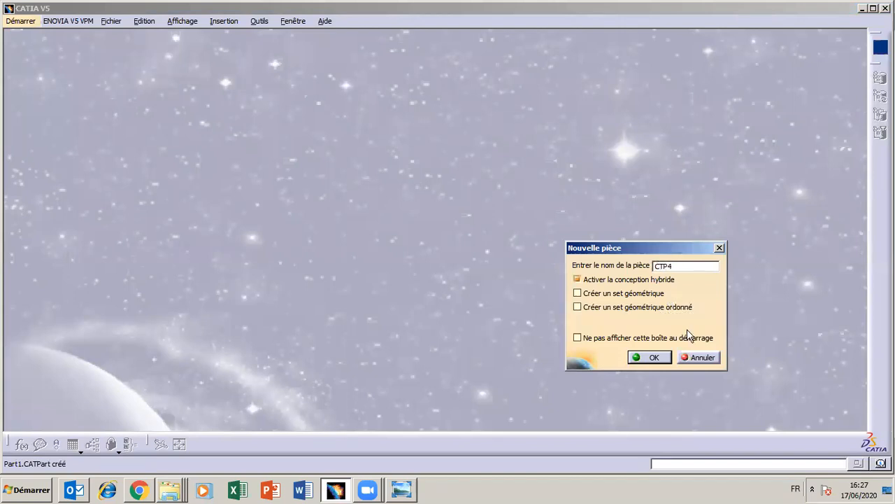
{"action": "left_click", "coordinate": [649, 357]}
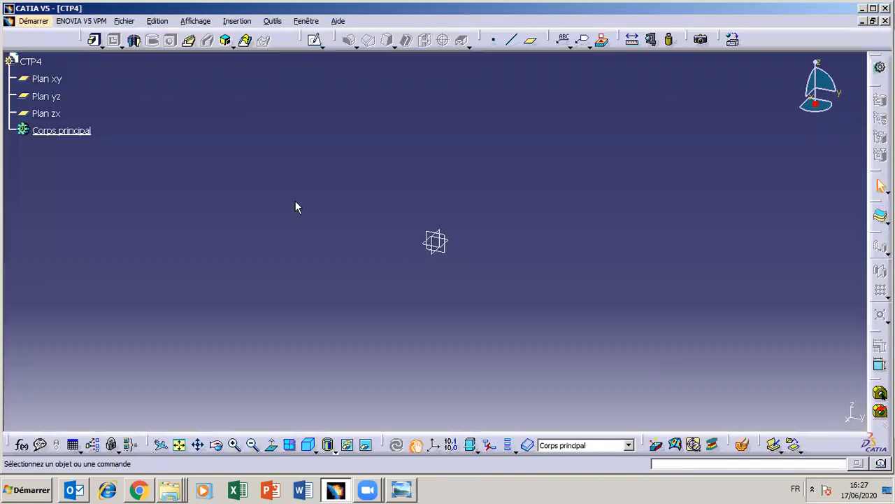
- Open a sketch on the xy plane and draw a circle about 82 mm in diameter centred on the origin
{"action": "left_click", "coordinate": [46, 78]}
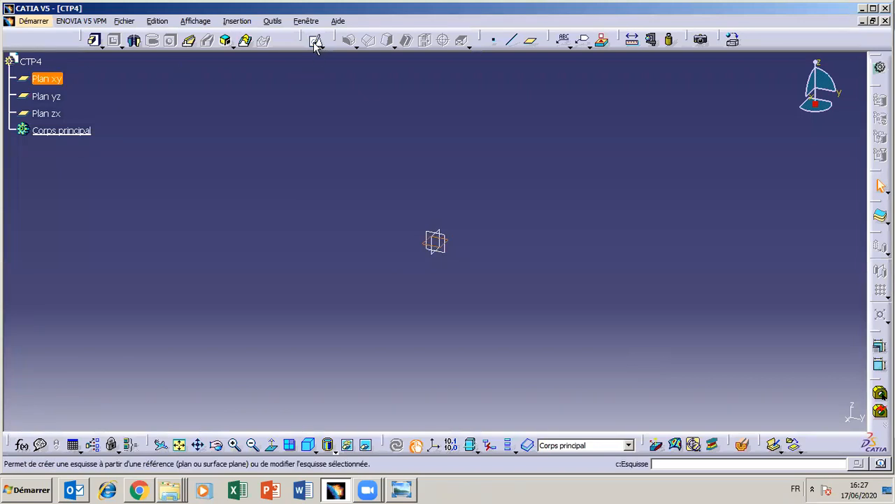
{"action": "left_click", "coordinate": [316, 42]}
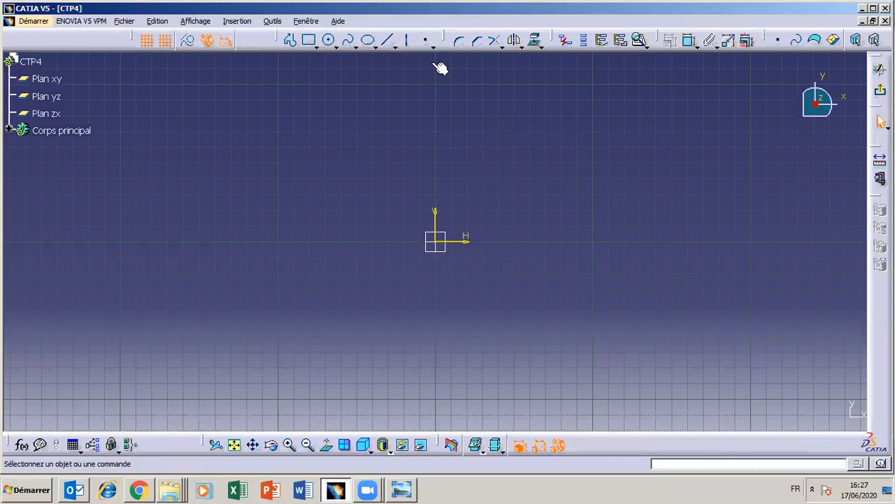
{"action": "left_click", "coordinate": [328, 40]}
{"action": "left_click", "coordinate": [436, 242]}
{"action": "left_click", "coordinate": [451, 302]}
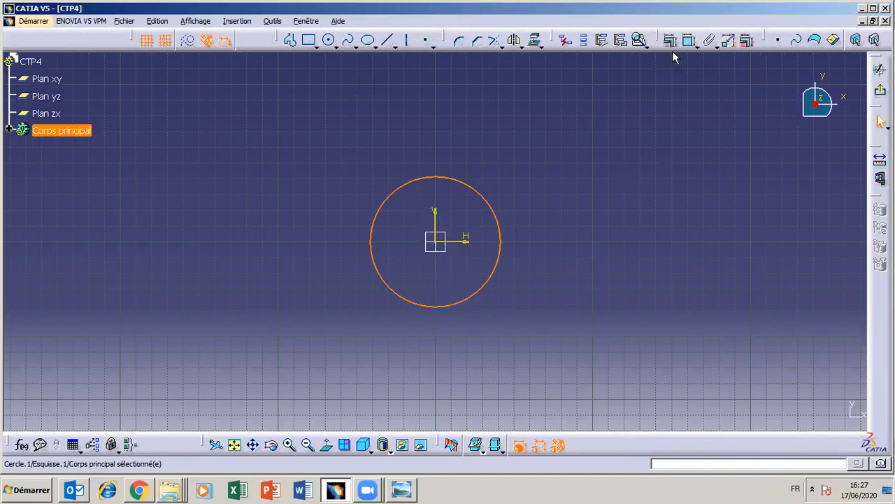
- Dimension the circle's diameter as 30 mm and place the dimension text inside the circle
{"action": "left_click", "coordinate": [691, 39]}
{"action": "left_click", "coordinate": [515, 150]}
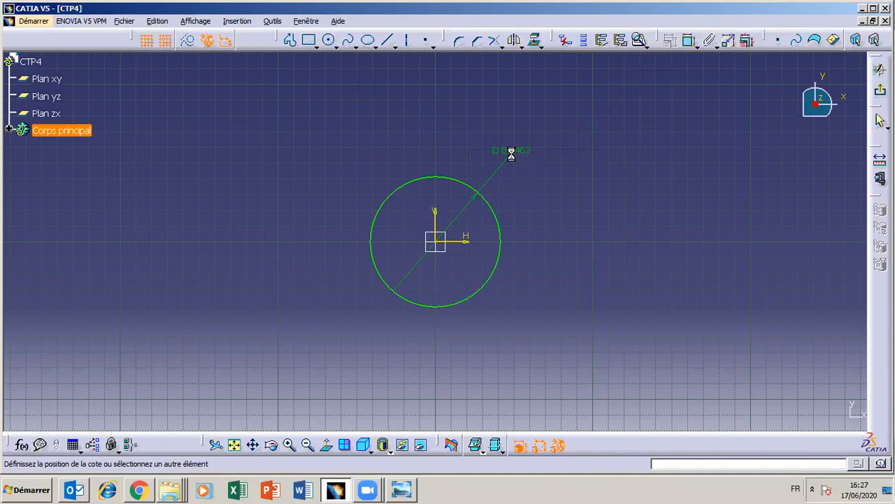
{"action": "double_click", "coordinate": [513, 152]}
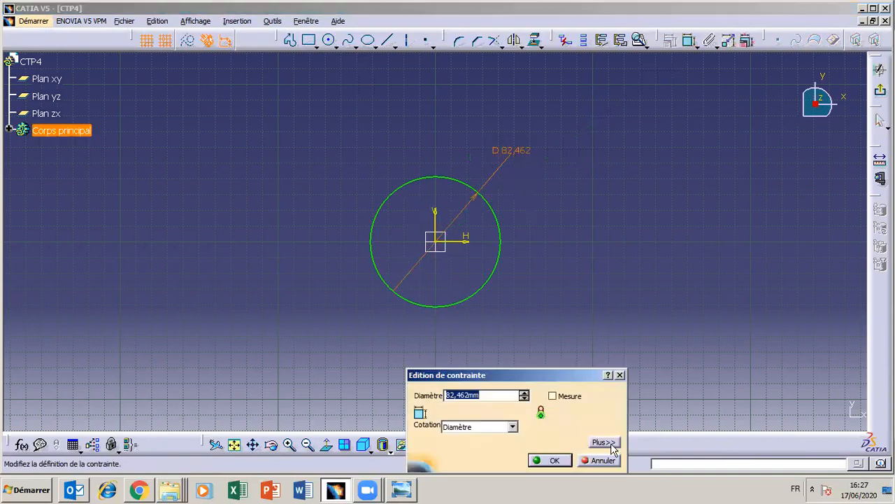
{"action": "type", "text": "30"}
{"action": "key", "text": "Return"}
{"action": "left_click", "coordinate": [411, 492]}
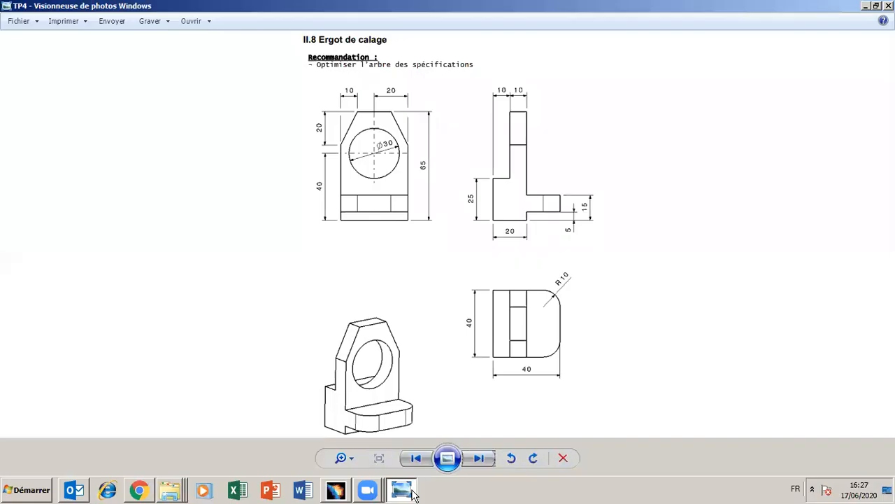
{"action": "left_click", "coordinate": [411, 492]}
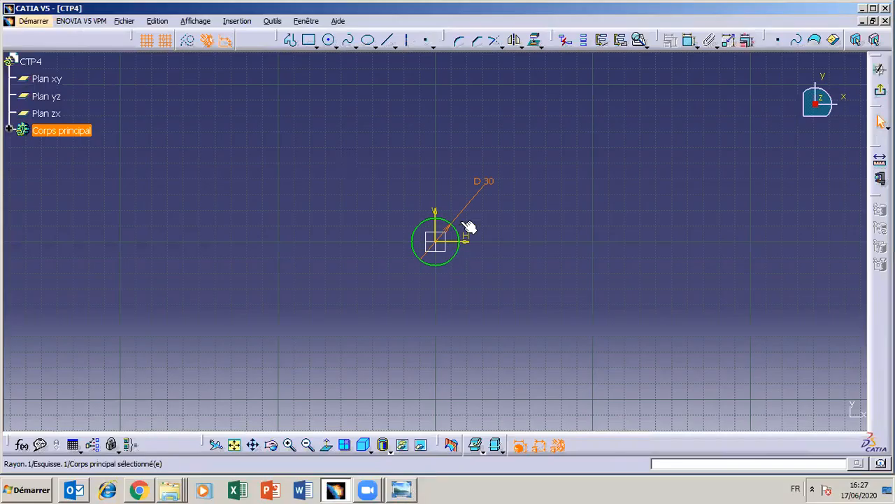
{"action": "left_click_drag", "start_coordinate": [480, 190], "coordinate": [440, 235]}
- Draw a closed six-sided profile with two sloped upper corners around the circle, about 70 mm wide and 100 mm tall
{"action": "left_click", "coordinate": [405, 491]}
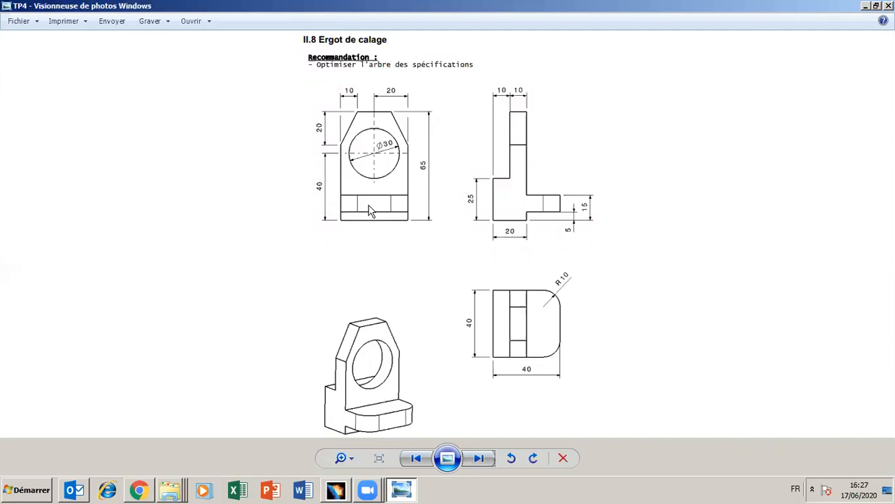
{"action": "left_click", "coordinate": [404, 493]}
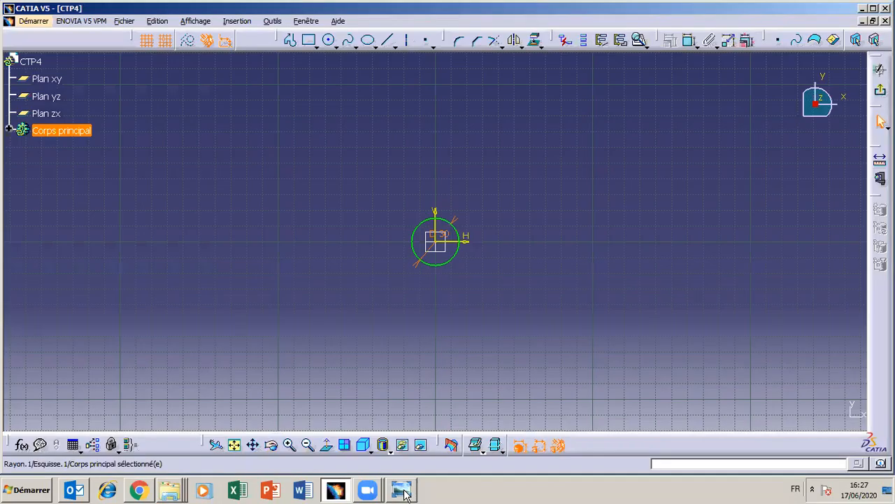
{"action": "left_click", "coordinate": [405, 493]}
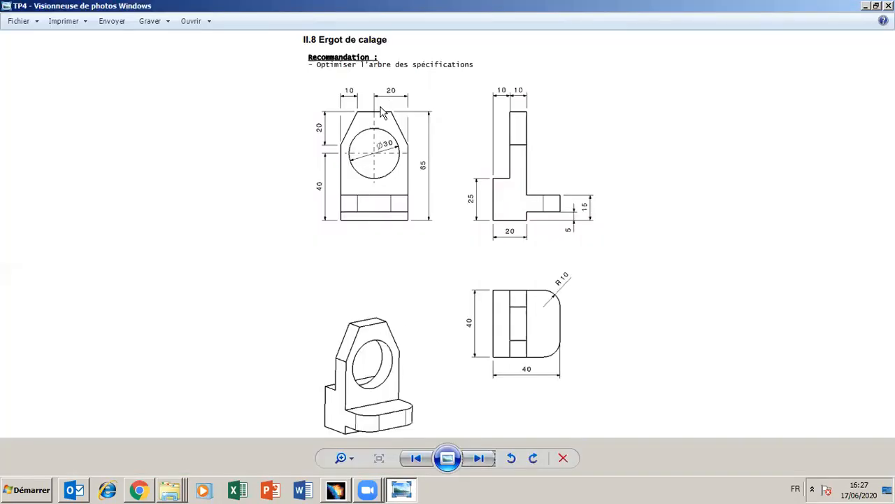
{"action": "left_click", "coordinate": [403, 493]}
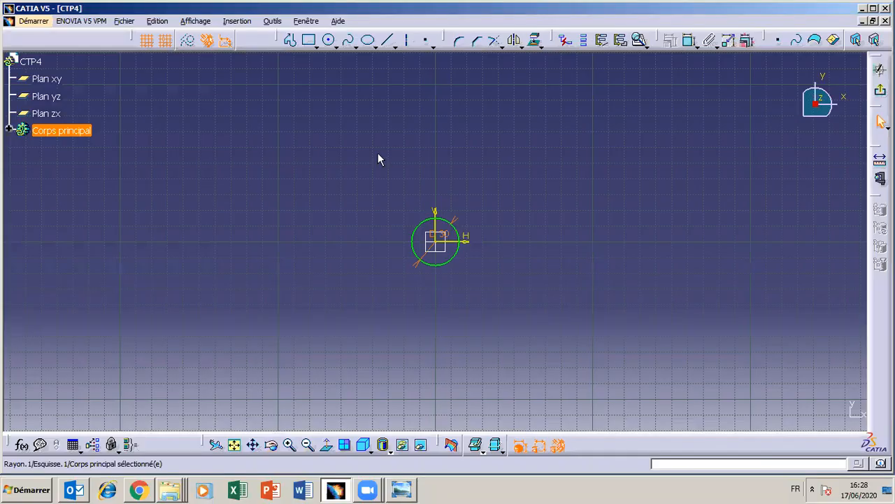
{"action": "left_click", "coordinate": [290, 40]}
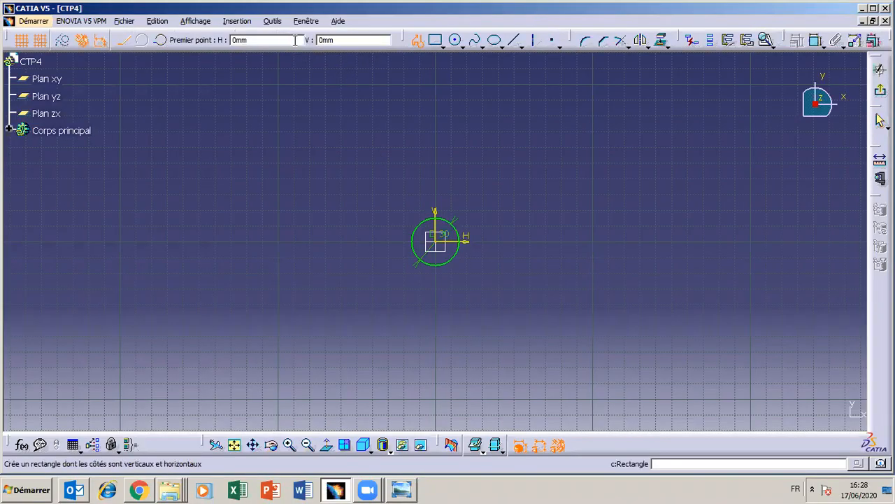
{"action": "left_click", "coordinate": [374, 210]}
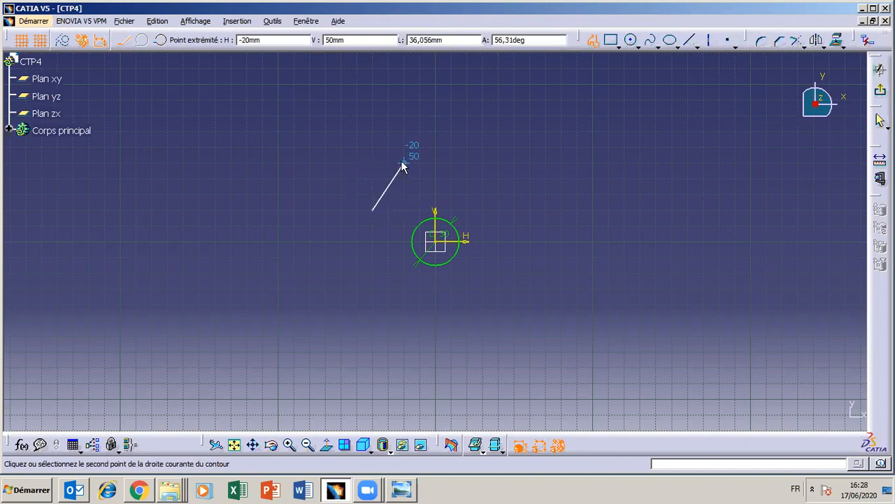
{"action": "left_click", "coordinate": [404, 164]}
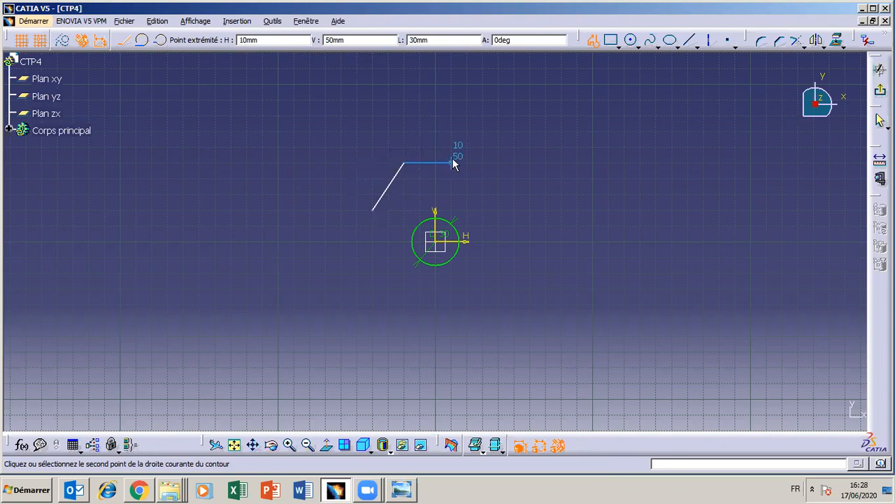
{"action": "left_click", "coordinate": [452, 163]}
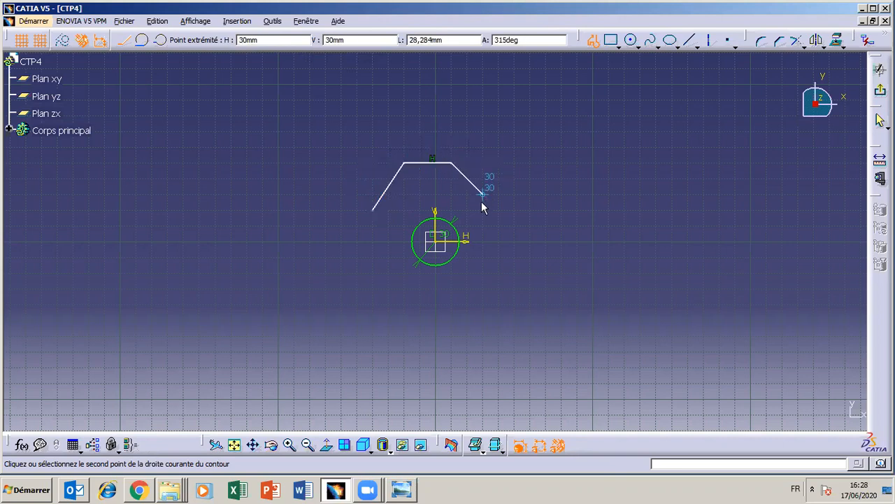
{"action": "left_click", "coordinate": [483, 210]}
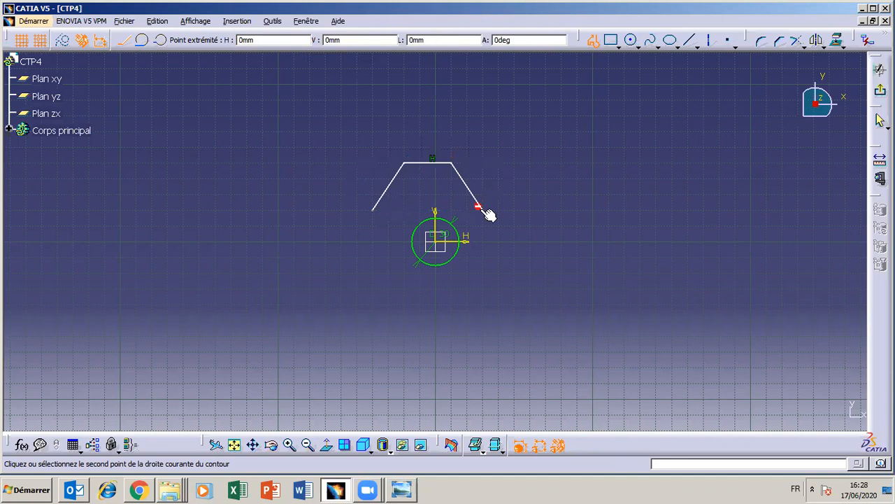
{"action": "left_click", "coordinate": [482, 321]}
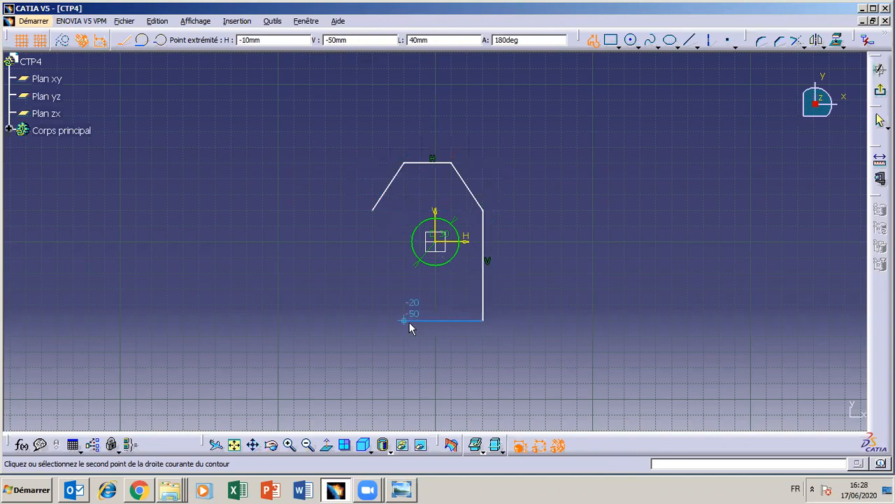
{"action": "left_click", "coordinate": [370, 321]}
{"action": "left_click", "coordinate": [370, 209]}
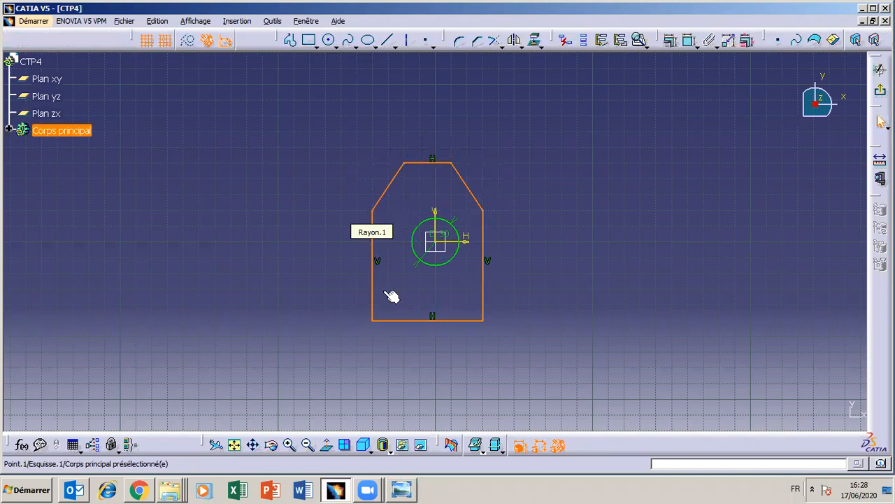
{"action": "left_click", "coordinate": [459, 394]}
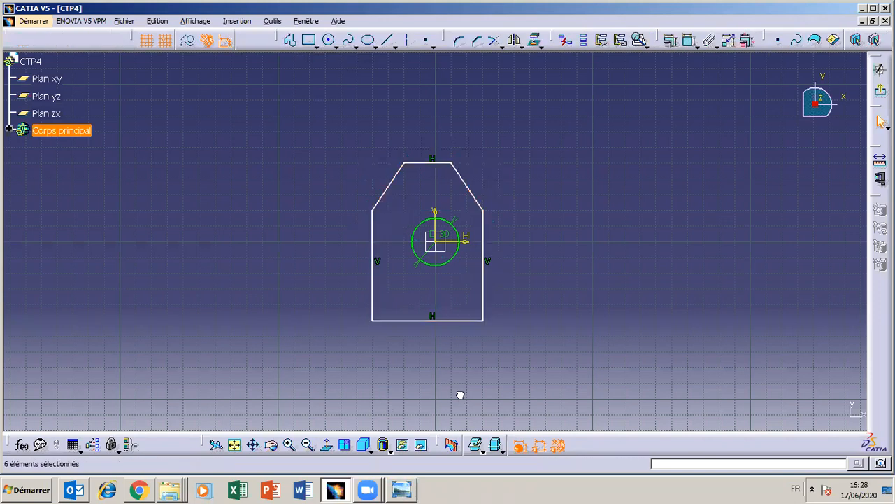
- Dimension the profile's overall height as 65 mm between its horizontal edges and move the bottom edge below the circle
{"action": "left_click", "coordinate": [411, 494]}
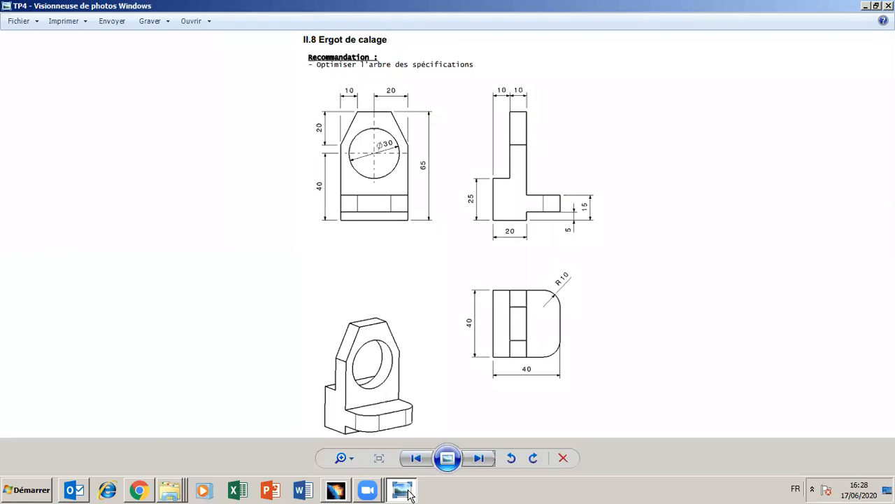
{"action": "left_click", "coordinate": [410, 493]}
{"action": "left_click", "coordinate": [689, 40]}
{"action": "left_click", "coordinate": [442, 163]}
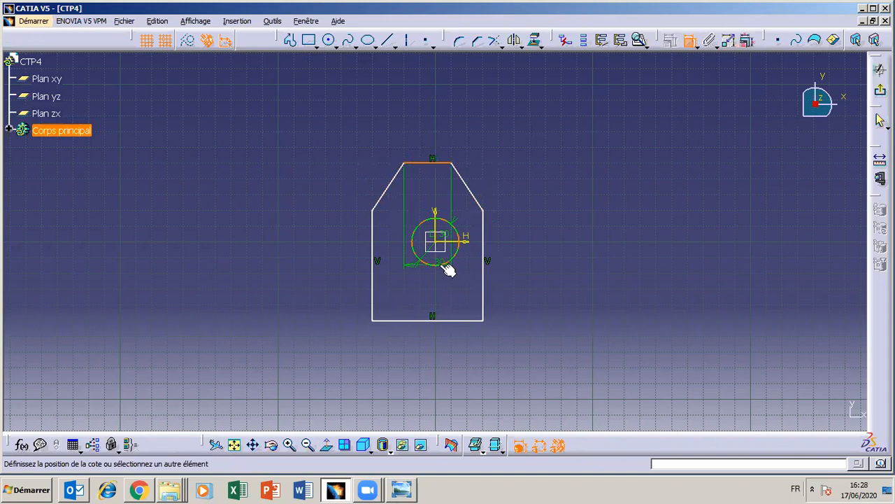
{"action": "left_click", "coordinate": [446, 320]}
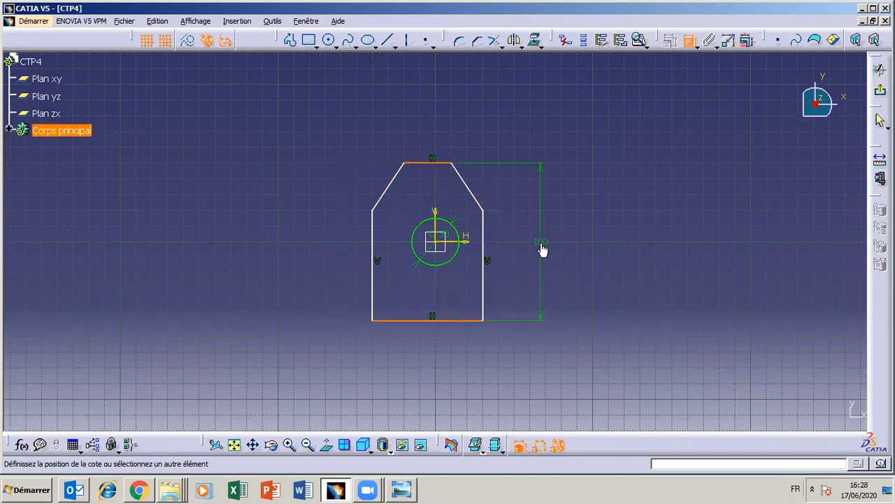
{"action": "double_click", "coordinate": [543, 250]}
{"action": "type", "text": "65"}
{"action": "key", "text": "Return"}
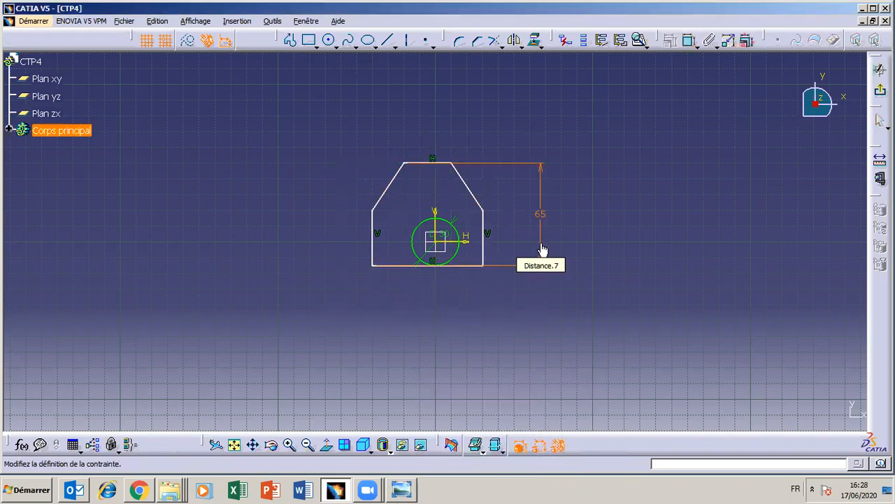
{"action": "left_click_drag", "start_coordinate": [475, 269], "coordinate": [469, 288]}
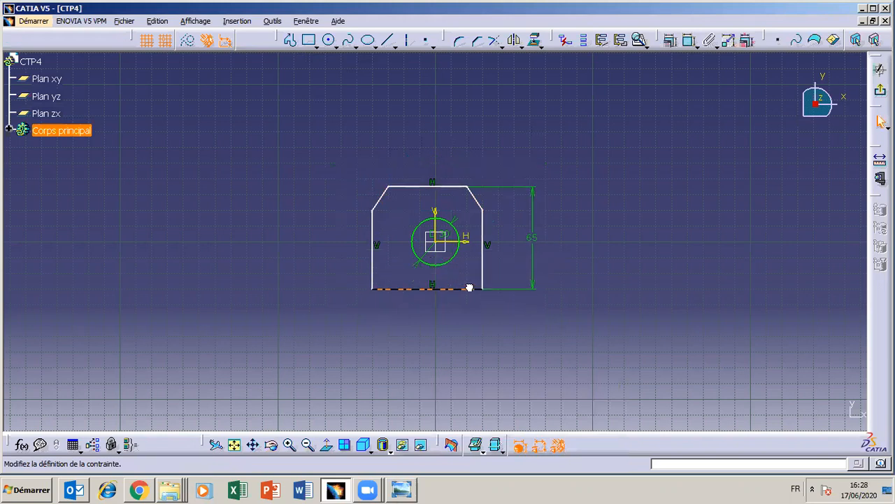
{"action": "left_click", "coordinate": [410, 493]}
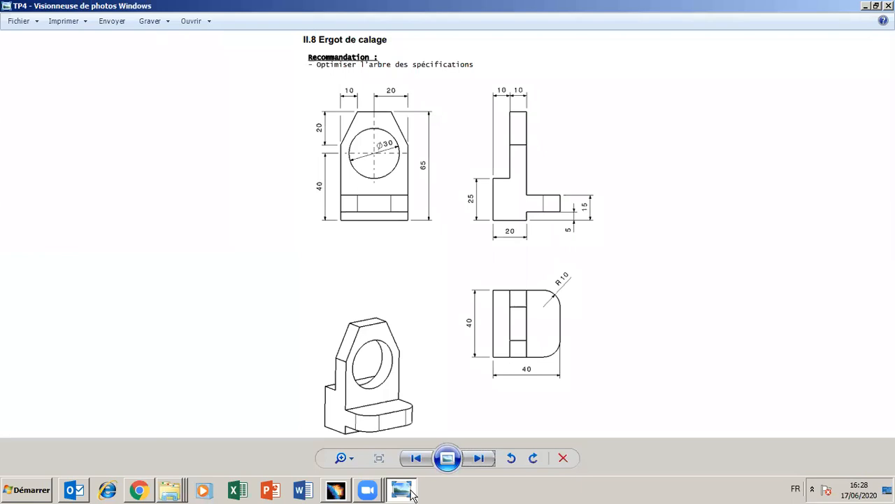
{"action": "left_click", "coordinate": [406, 492]}
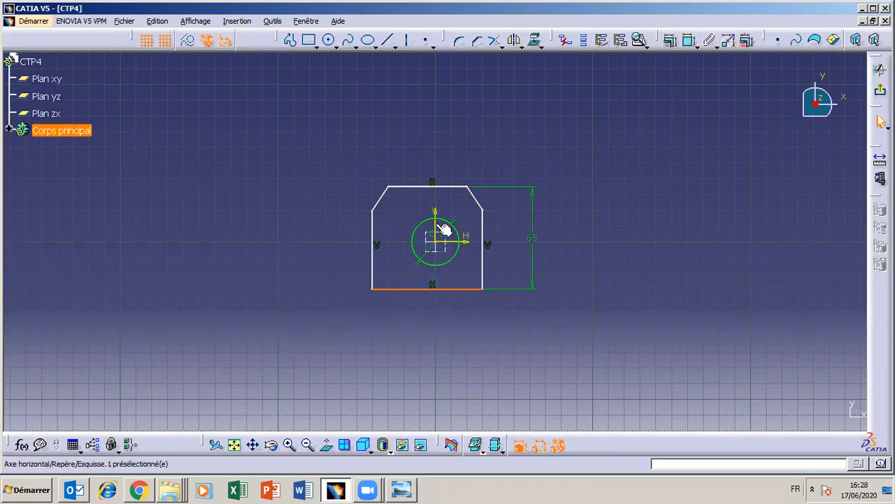
{"action": "left_click", "coordinate": [410, 491]}
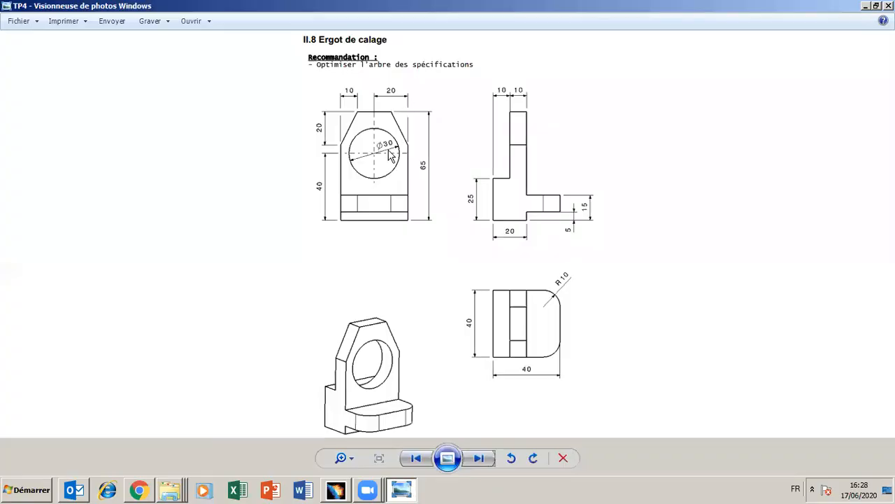
{"action": "left_click", "coordinate": [403, 491]}
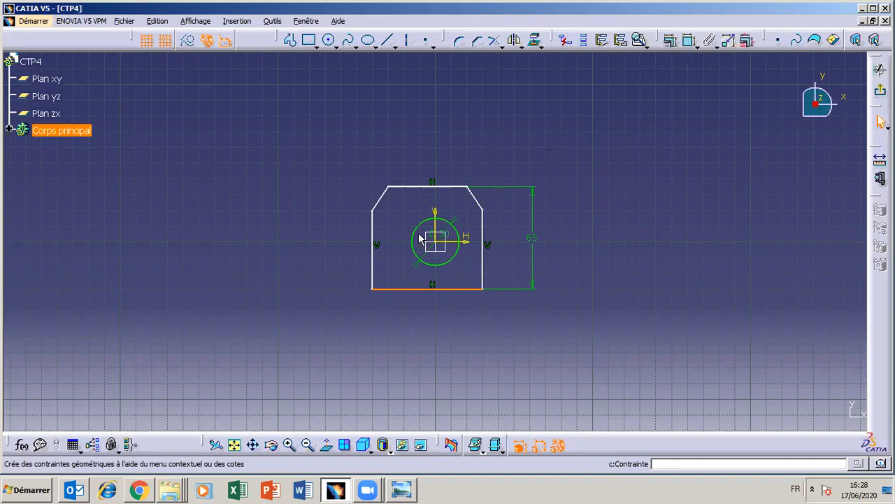
{"action": "left_click", "coordinate": [689, 42]}
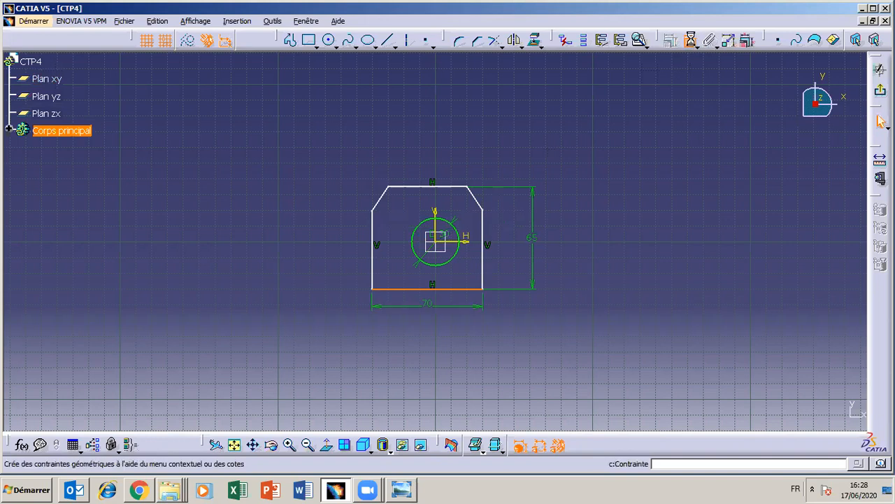
{"action": "key", "text": "Escape"}
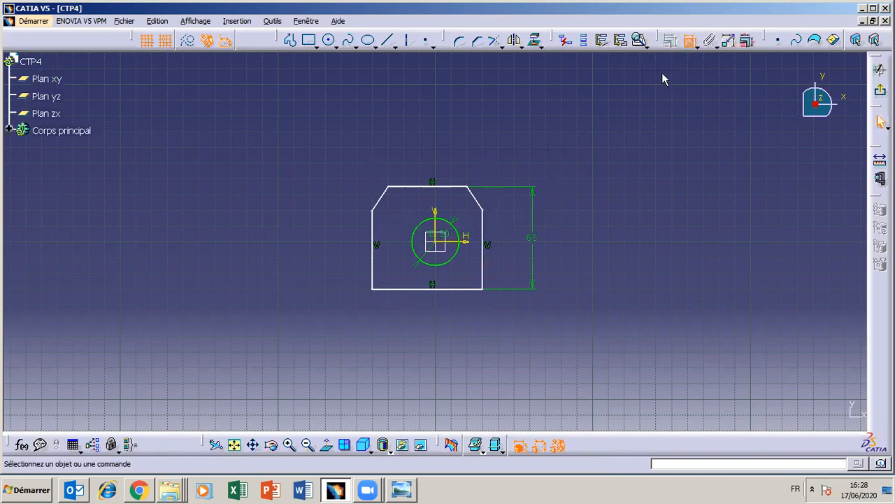
- Dimension the distance between the profile's right vertical edge and the vertical sketch axis as 20 mm
{"action": "left_click", "coordinate": [686, 43]}
{"action": "left_click", "coordinate": [482, 225]}
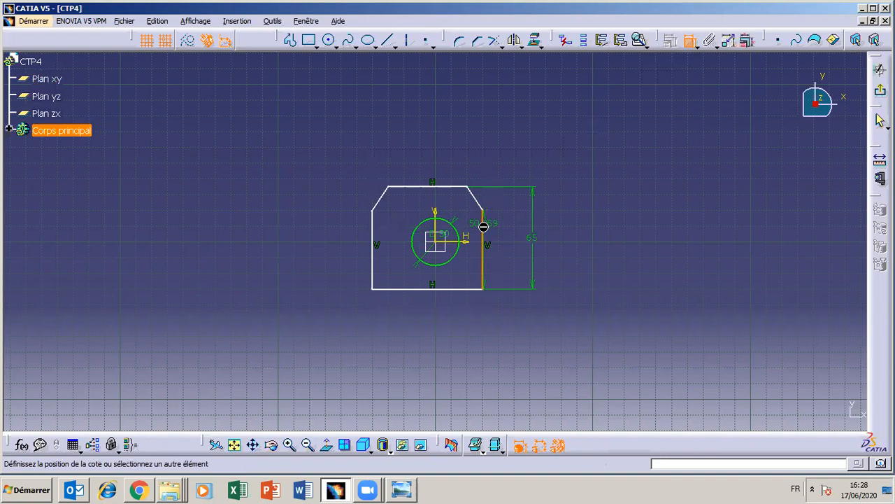
{"action": "left_click", "coordinate": [436, 218]}
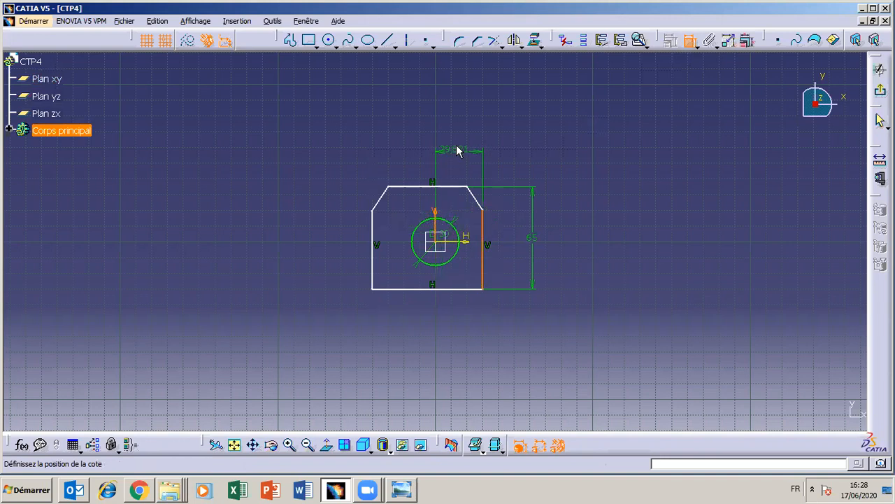
{"action": "left_click", "coordinate": [464, 147]}
{"action": "double_click", "coordinate": [460, 140]}
{"action": "type", "text": "20"}
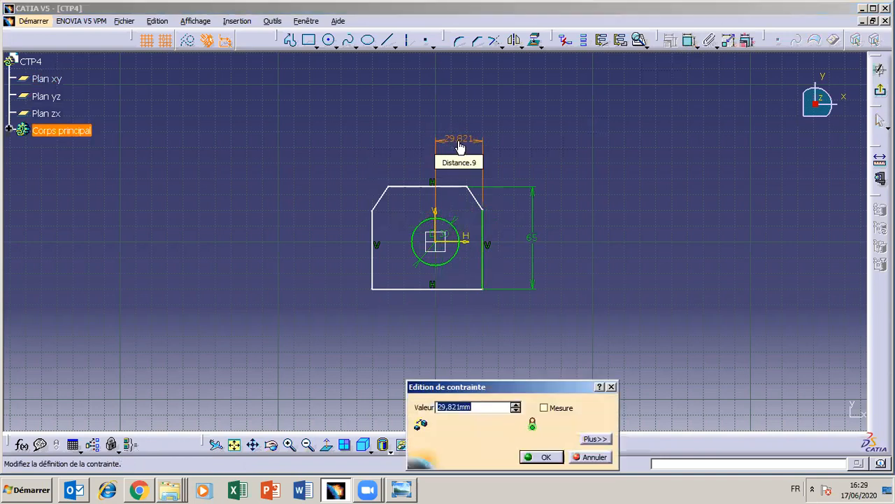
{"action": "key", "text": "Return"}
- Check the TP4 drawing and dimension the distance from the horizontal sketch axis to the profile's bottom edge as 40 mm
{"action": "left_click", "coordinate": [400, 490]}
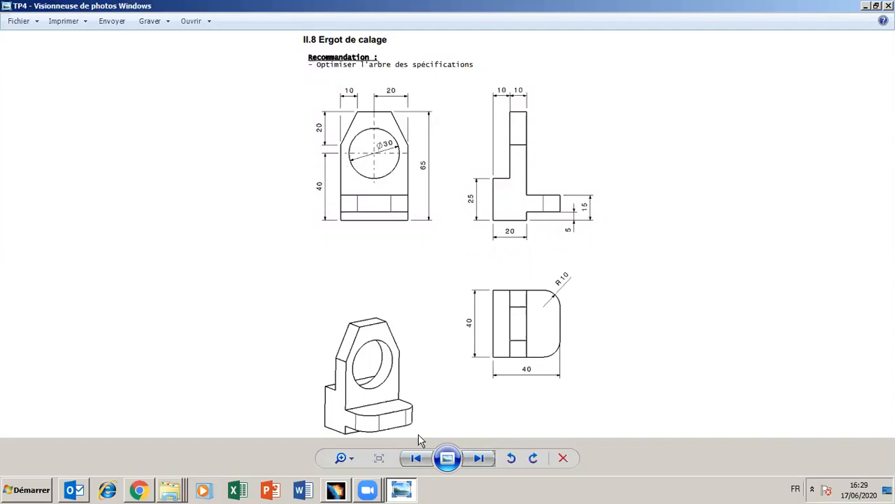
{"action": "left_click", "coordinate": [404, 492]}
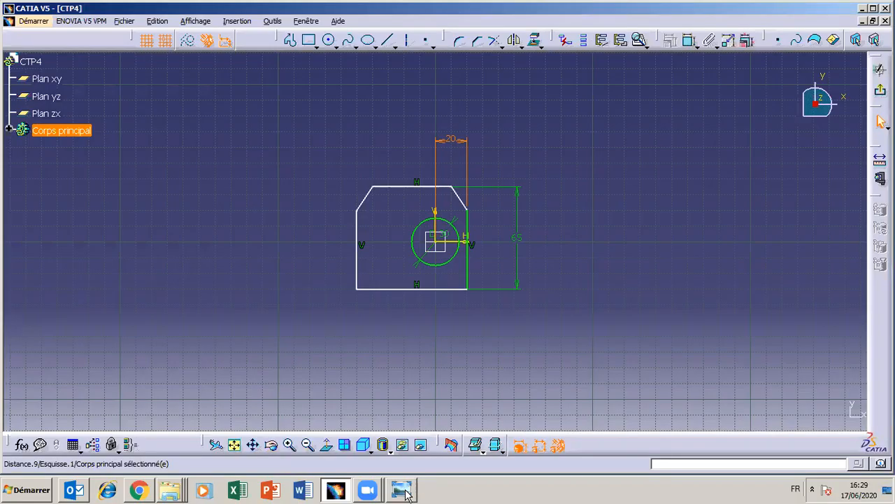
{"action": "left_click", "coordinate": [691, 43]}
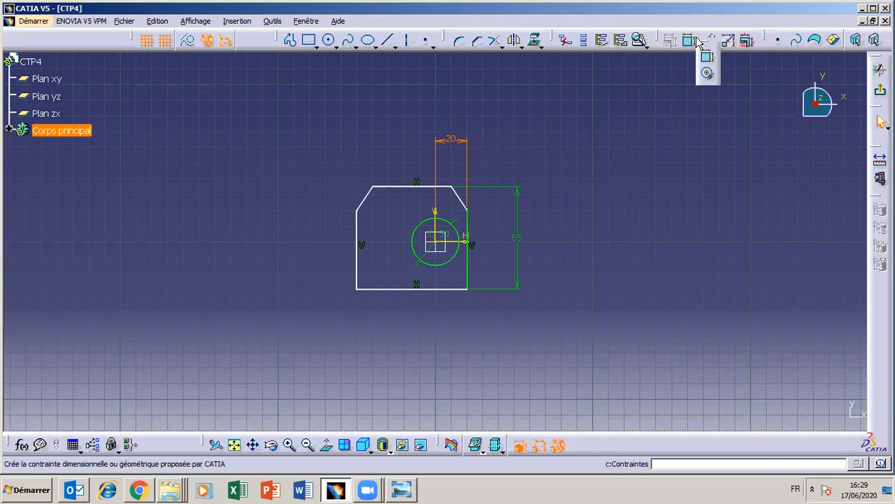
{"action": "left_click", "coordinate": [691, 43]}
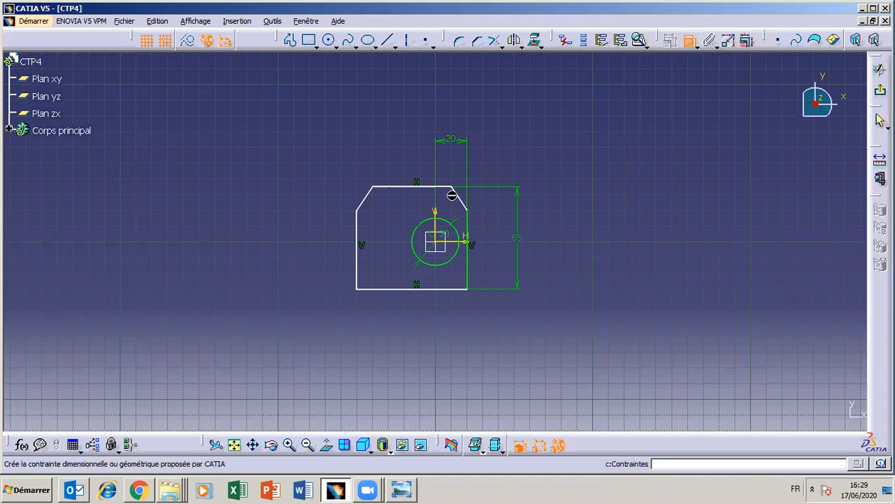
{"action": "left_click", "coordinate": [436, 244]}
{"action": "left_click", "coordinate": [424, 288]}
{"action": "left_click", "coordinate": [296, 276]}
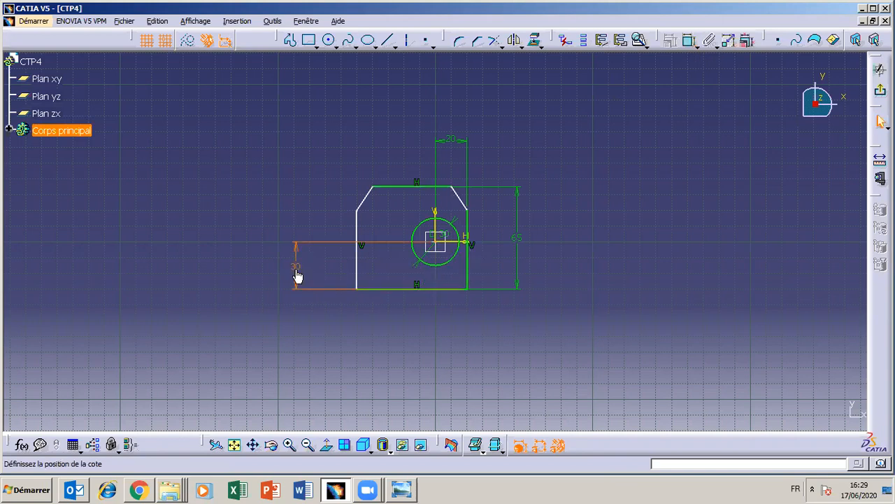
{"action": "double_click", "coordinate": [296, 271]}
{"action": "type", "text": "40"}
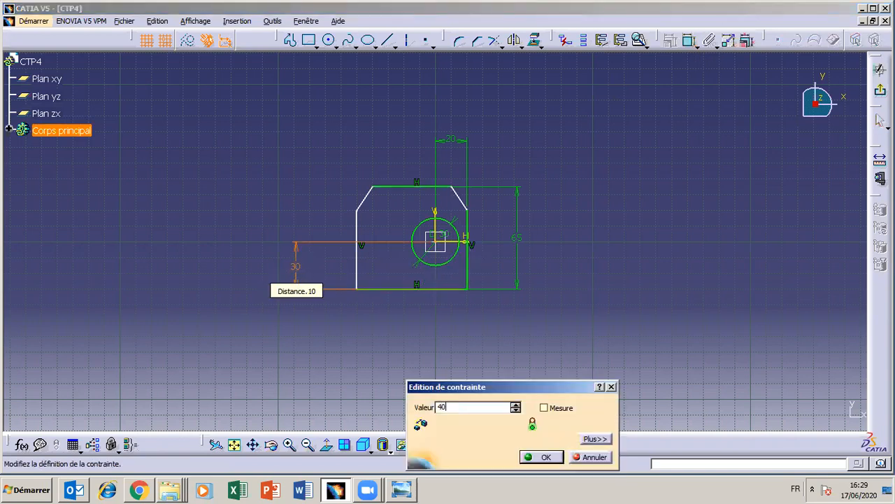
{"action": "key", "text": "Return"}
- Dimension the profile's left vertical edge 20 mm from the vertical axis and move the top edge's left endpoint inward to restore the sloped corner
{"action": "left_click", "coordinate": [690, 40]}
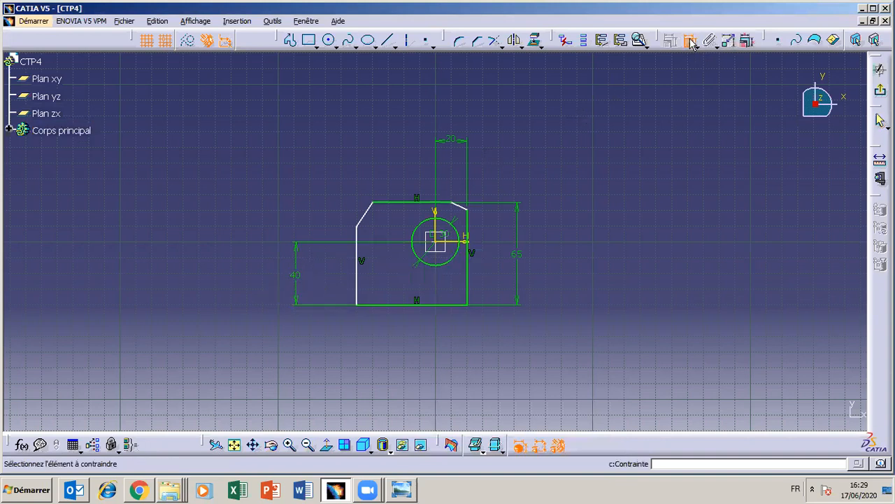
{"action": "left_click", "coordinate": [437, 238]}
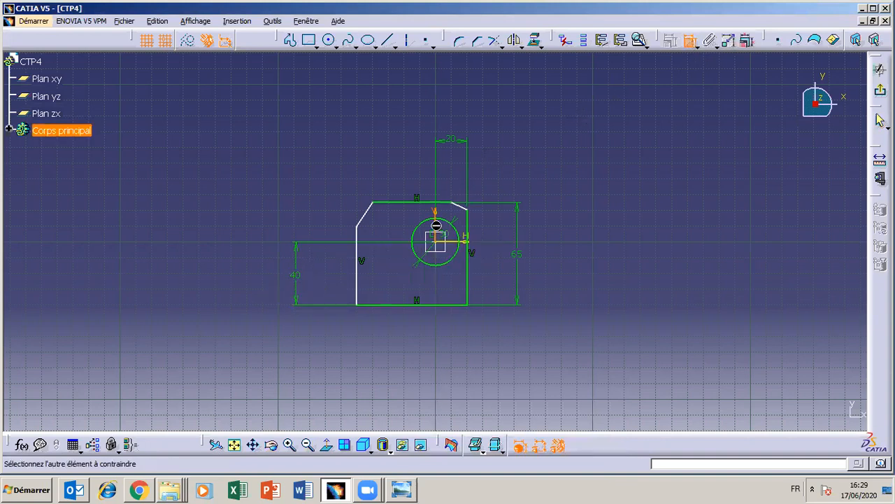
{"action": "left_click", "coordinate": [360, 241]}
{"action": "left_click", "coordinate": [389, 146]}
{"action": "double_click", "coordinate": [387, 143]}
{"action": "type", "text": "20"}
{"action": "key", "text": "Return"}
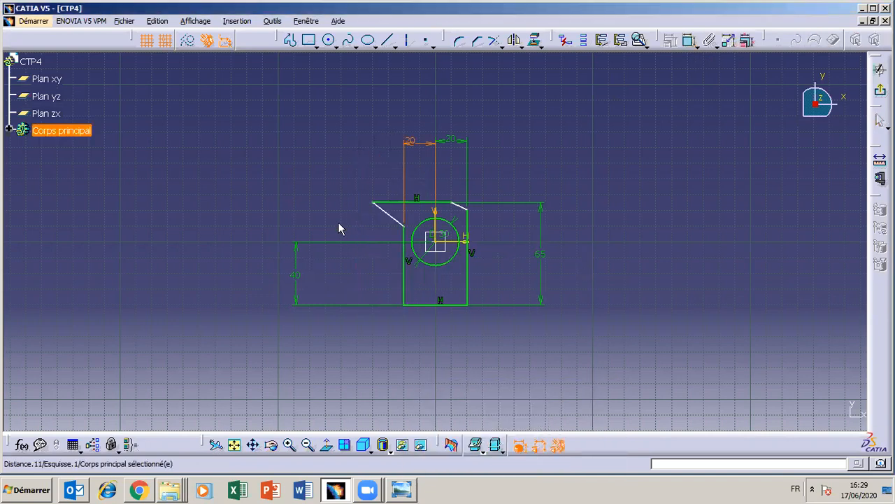
{"action": "left_click_drag", "start_coordinate": [374, 201], "coordinate": [419, 203]}
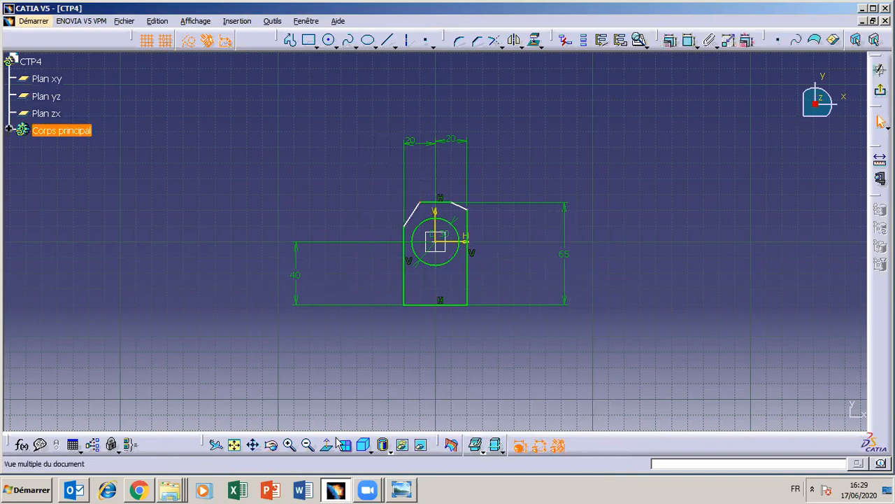
- Check the TP4 drawing and dimension the left sloped corner's horizontal width between its endpoints as 10 mm
{"action": "left_click", "coordinate": [289, 445]}
{"action": "left_click", "coordinate": [288, 447]}
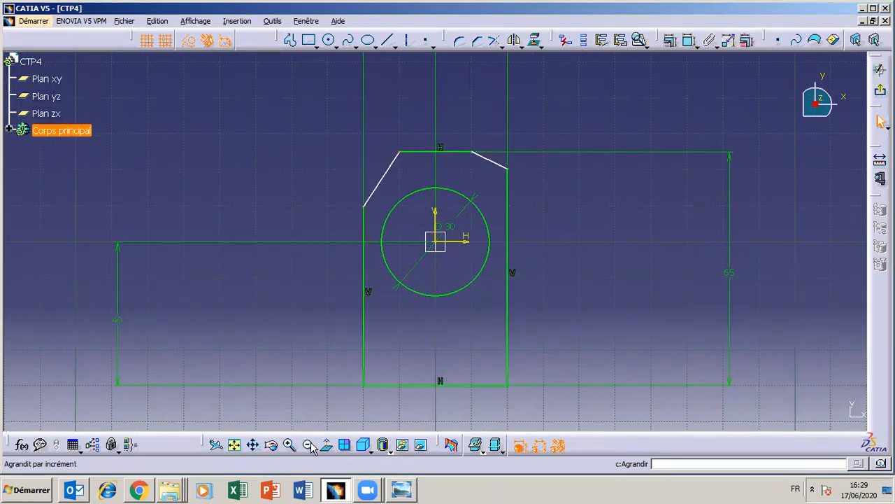
{"action": "left_click", "coordinate": [308, 445]}
{"action": "left_click", "coordinate": [402, 490]}
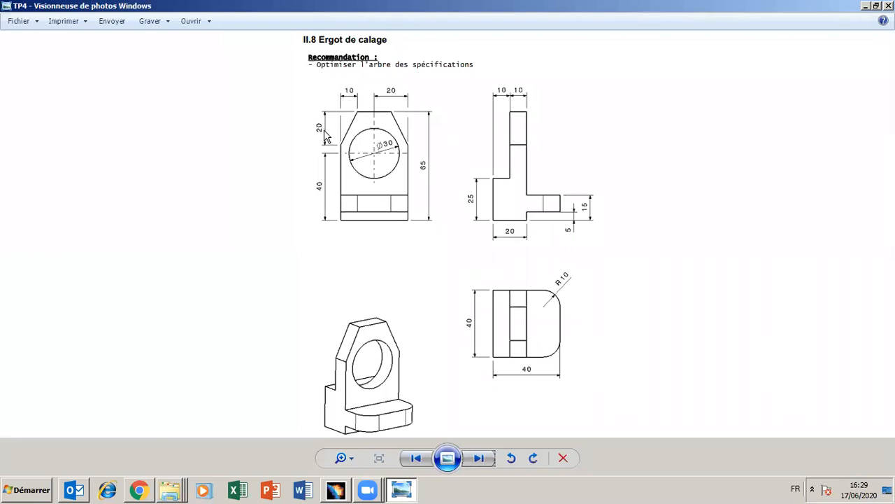
{"action": "left_click", "coordinate": [405, 494]}
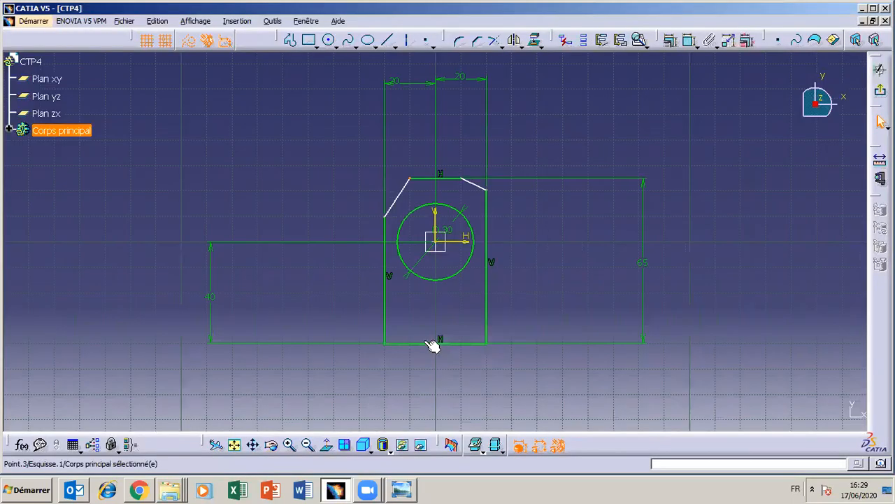
{"action": "left_click", "coordinate": [585, 121]}
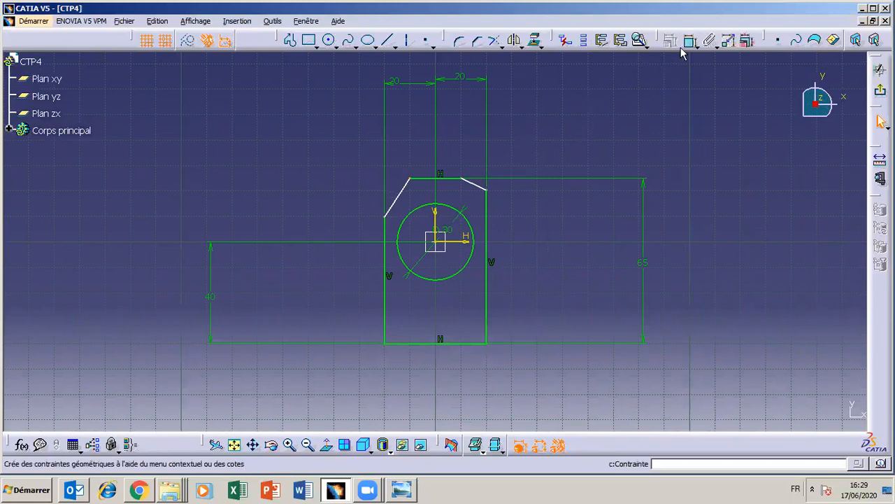
{"action": "left_click", "coordinate": [409, 179]}
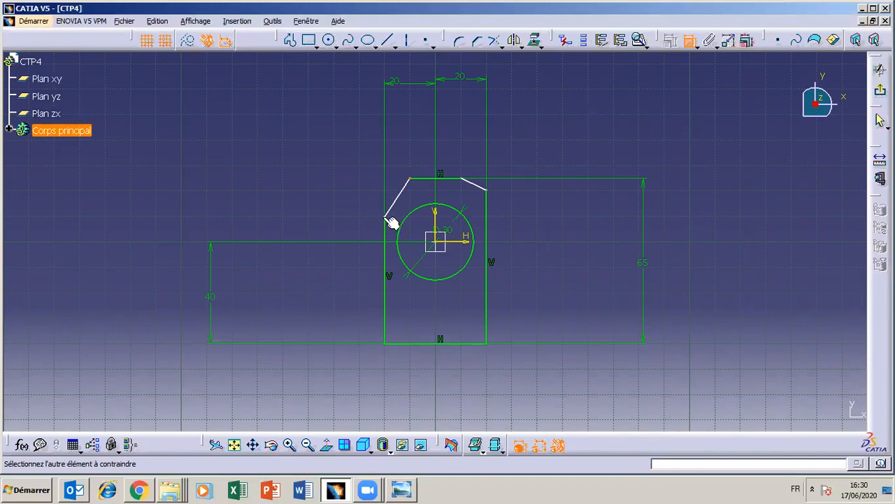
{"action": "left_click", "coordinate": [385, 218]}
{"action": "right_click", "coordinate": [360, 144]}
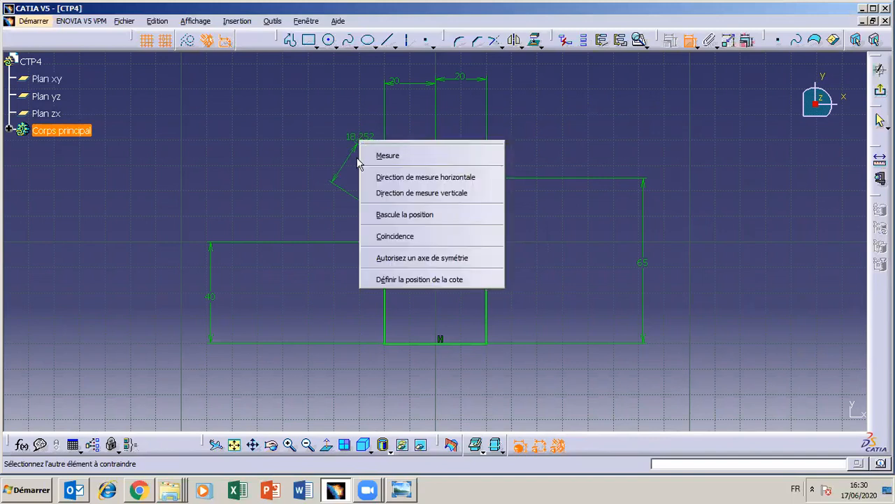
{"action": "left_click", "coordinate": [423, 177]}
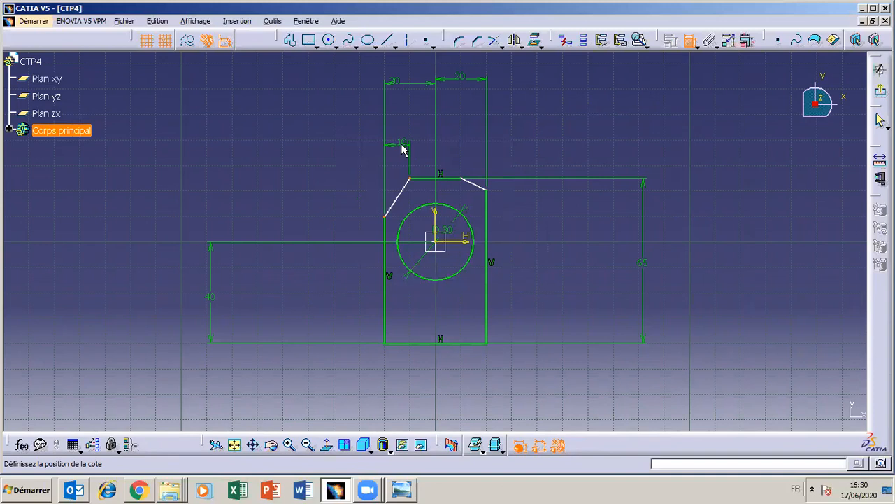
{"action": "left_click", "coordinate": [396, 148]}
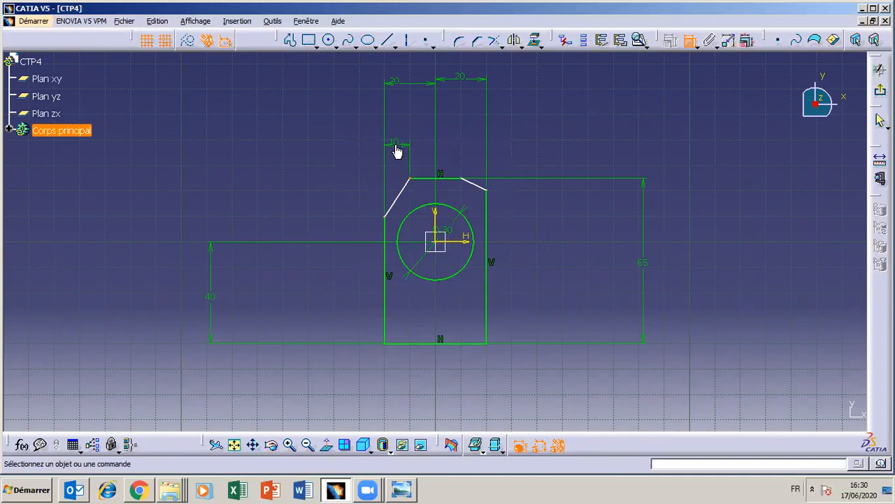
{"action": "double_click", "coordinate": [396, 148]}
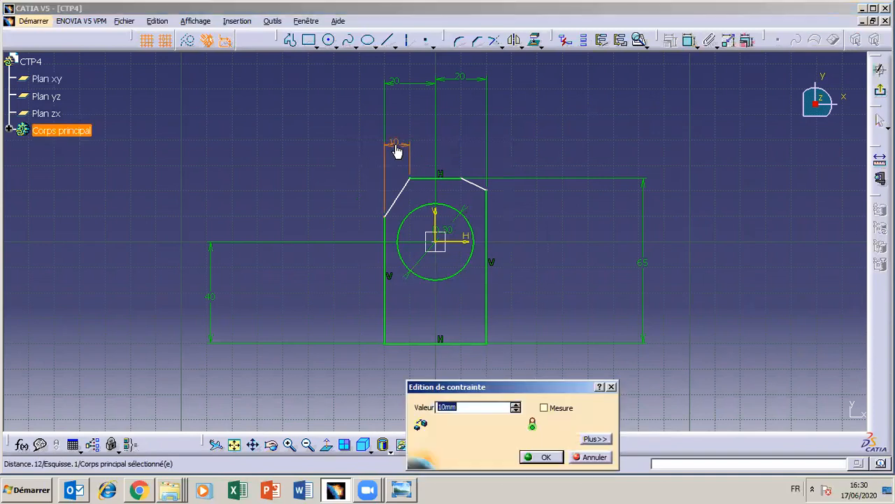
{"action": "left_click", "coordinate": [548, 455]}
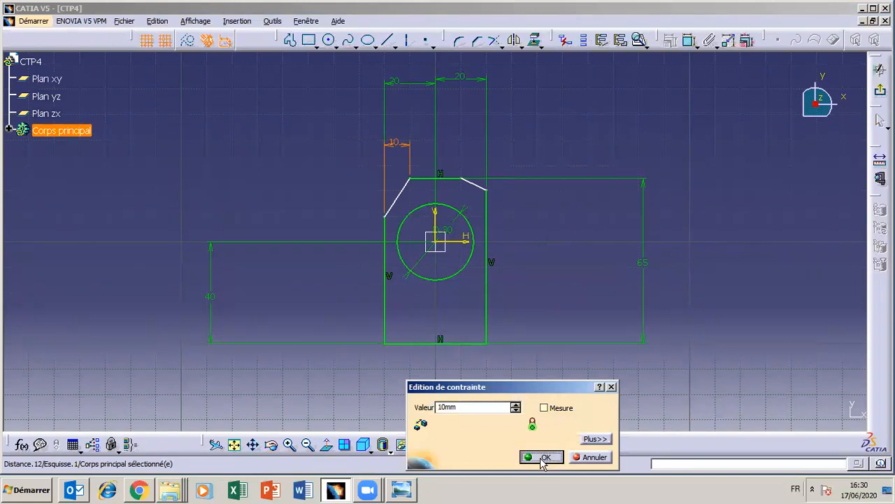
- Dimension the left sloped corner's vertical height between its two endpoints as 20 mm
{"action": "left_click", "coordinate": [688, 40]}
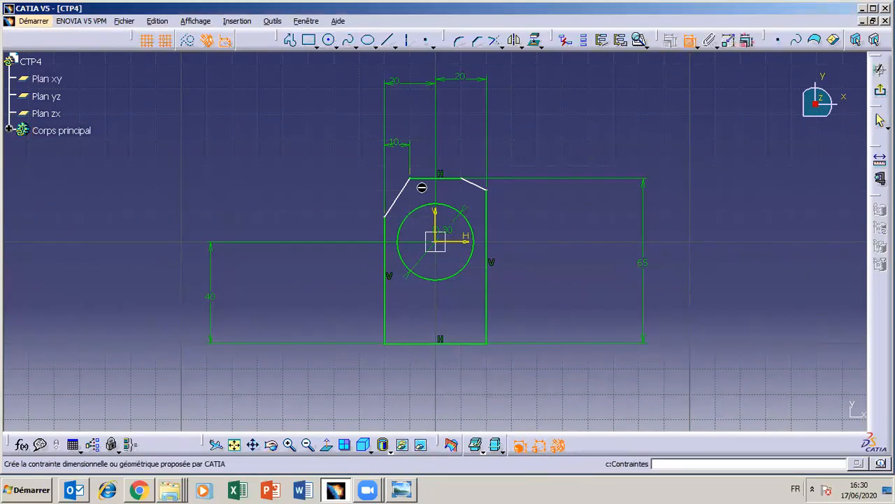
{"action": "left_click", "coordinate": [407, 183]}
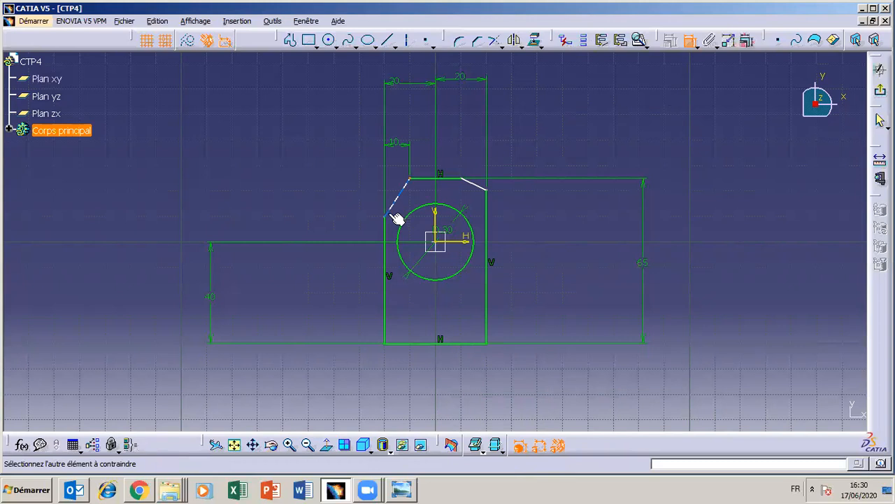
{"action": "right_click", "coordinate": [325, 193]}
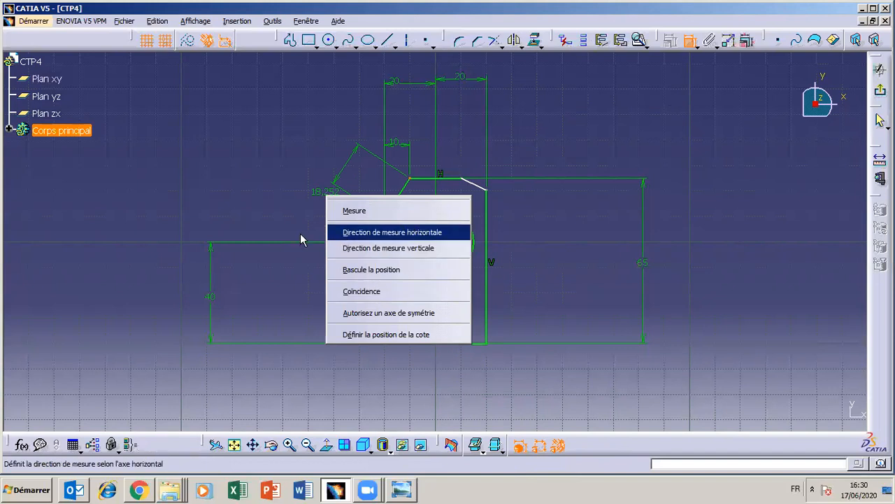
{"action": "left_click", "coordinate": [270, 218]}
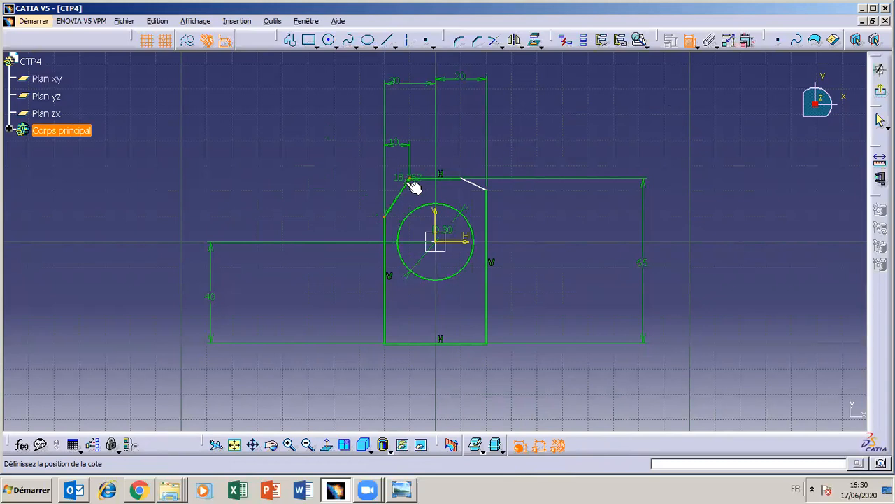
{"action": "right_click", "coordinate": [343, 195]}
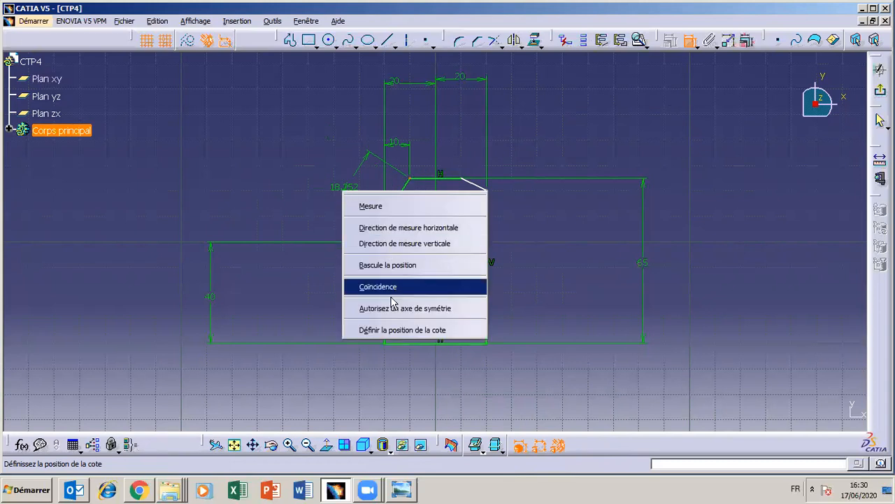
{"action": "left_click", "coordinate": [381, 242]}
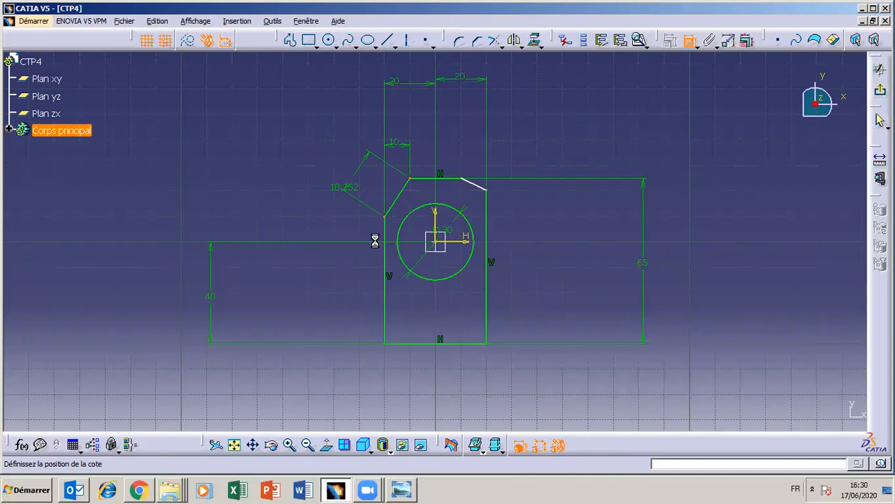
{"action": "double_click", "coordinate": [342, 199]}
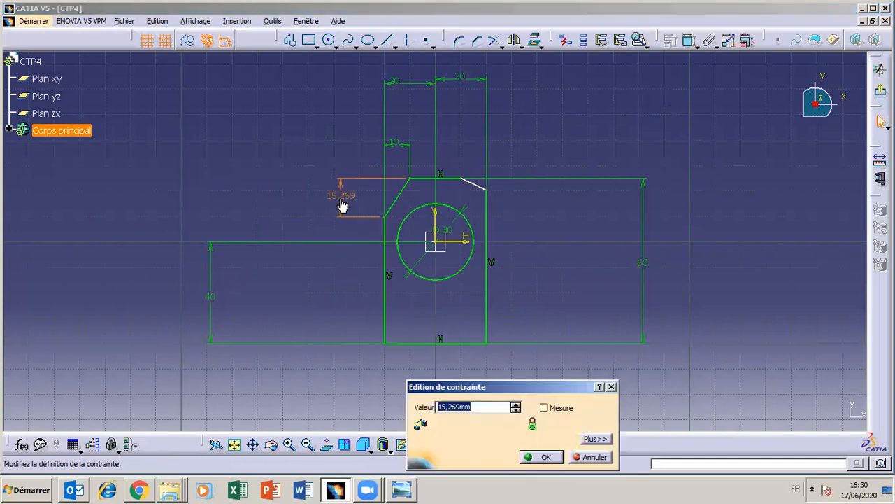
{"action": "type", "text": "20"}
{"action": "key", "text": "Return"}
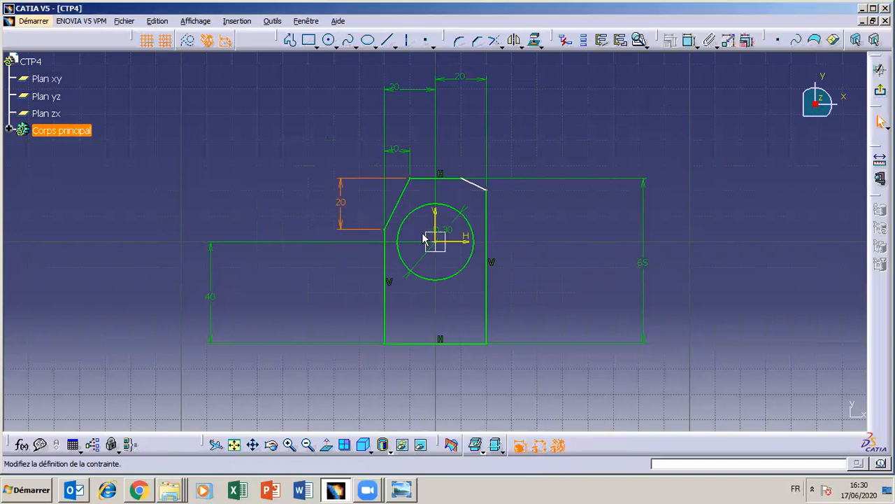
- Check the TP4 drawing and dimension the right sloped corner's vertical height from the top edge to its lower endpoint as 20 mm
{"action": "left_click", "coordinate": [401, 491]}
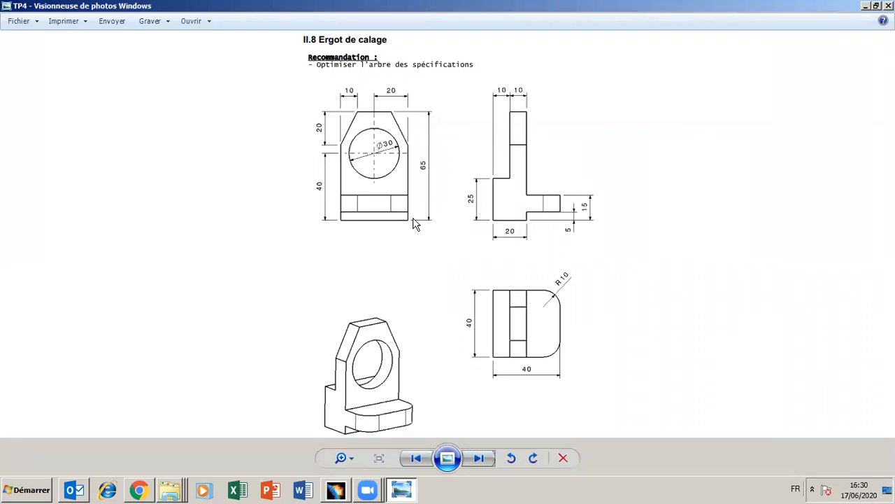
{"action": "left_click", "coordinate": [406, 491]}
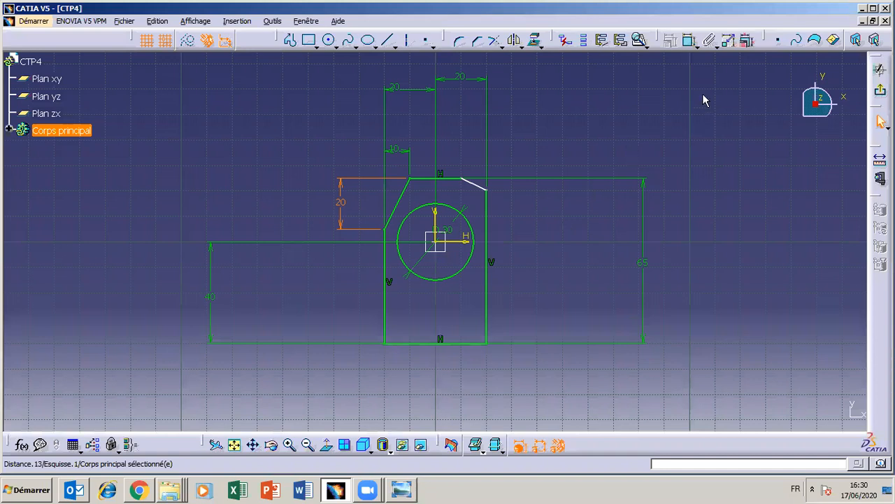
{"action": "left_click", "coordinate": [691, 42]}
{"action": "left_click", "coordinate": [454, 180]}
{"action": "left_click", "coordinate": [492, 190]}
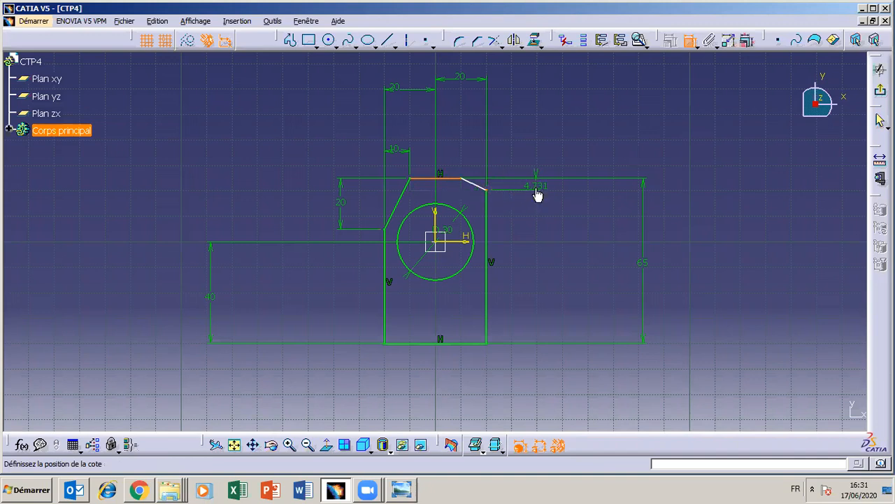
{"action": "double_click", "coordinate": [536, 189]}
{"action": "type", "text": "20"}
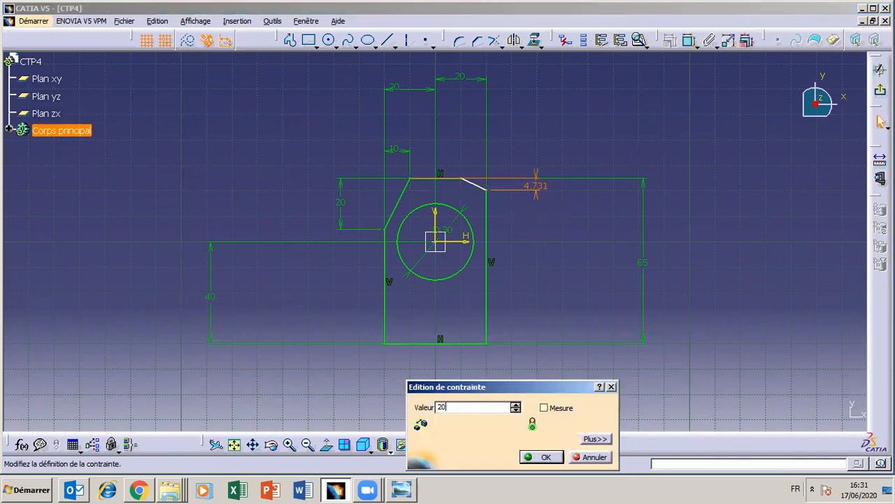
{"action": "key", "text": "Return"}
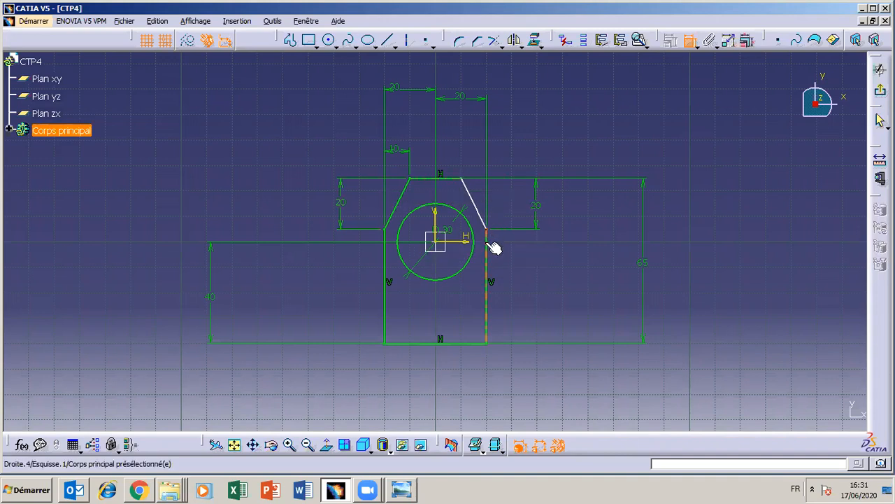
{"action": "key", "text": "Escape"}
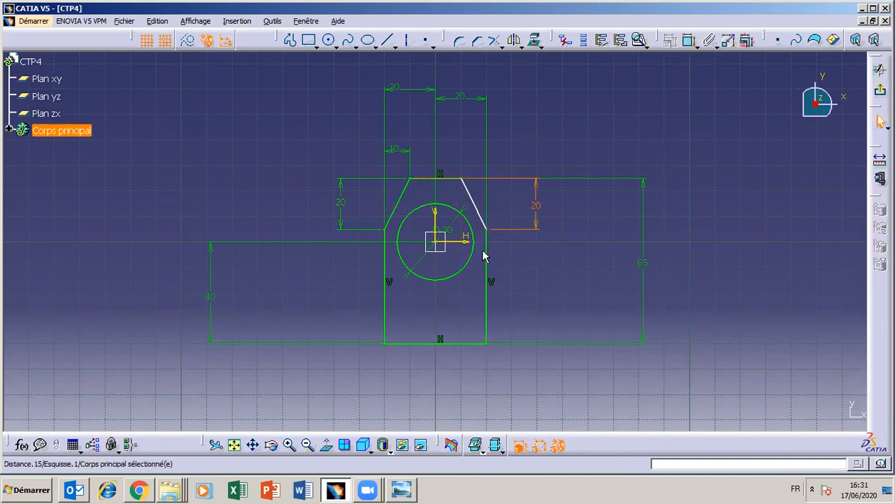
{"action": "left_click", "coordinate": [688, 41]}
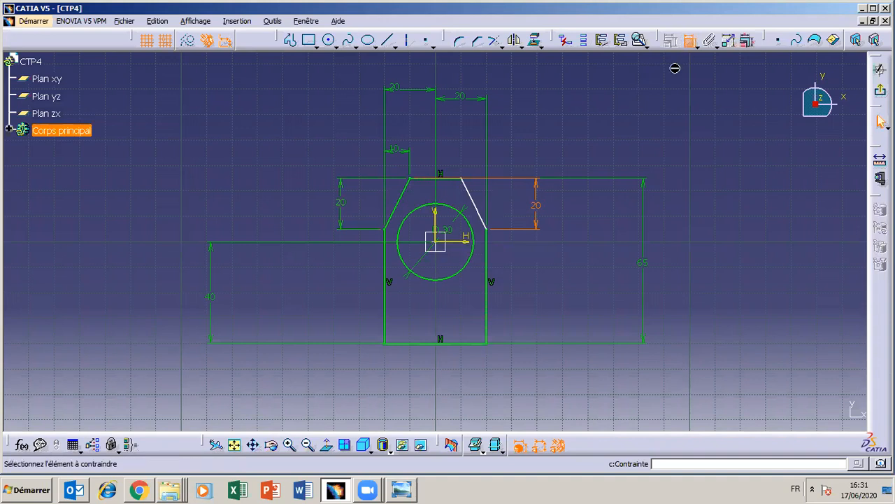
{"action": "left_click", "coordinate": [486, 257]}
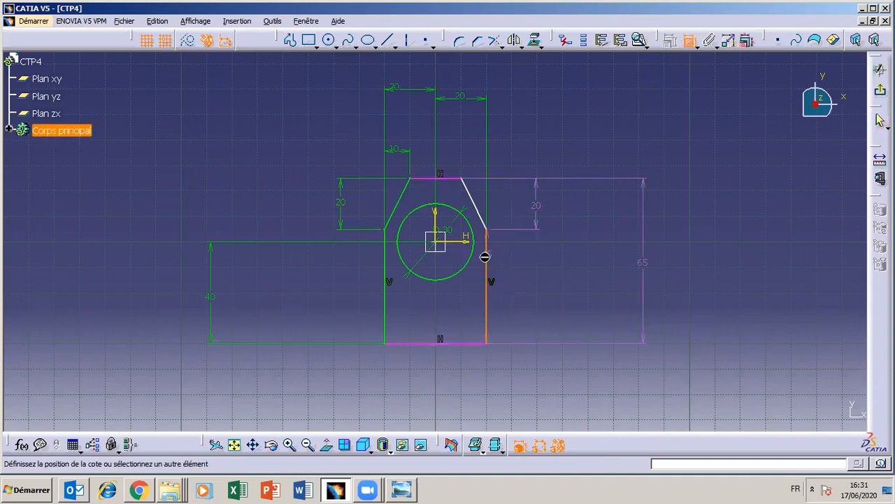
{"action": "left_click", "coordinate": [463, 181]}
{"action": "key", "text": "Escape"}
{"action": "left_click", "coordinate": [553, 149]}
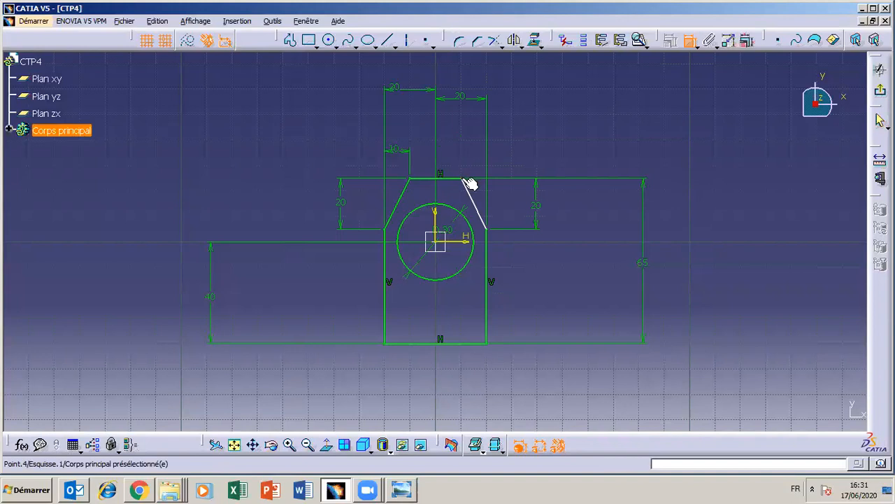
- Dimension the right sloped corner's horizontal width as 10 mm and tidy the placement of the dimensions above the profile
{"action": "left_click", "coordinate": [488, 253]}
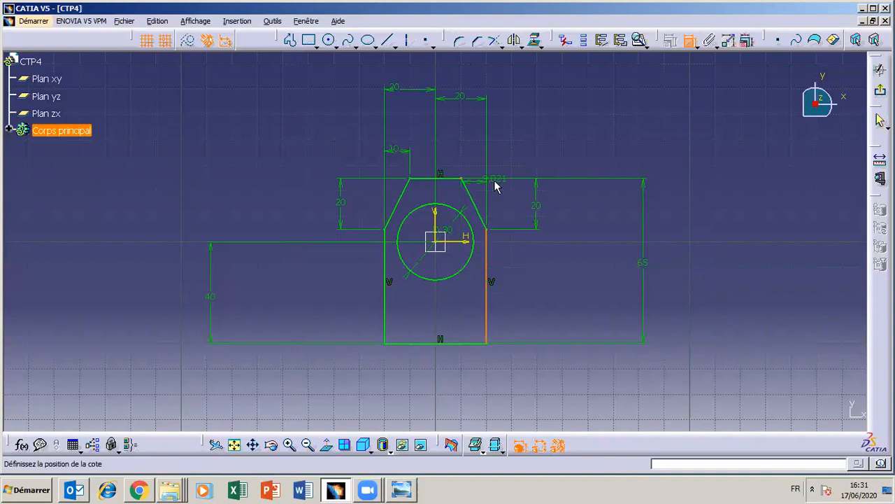
{"action": "left_click", "coordinate": [477, 127]}
{"action": "double_click", "coordinate": [476, 125]}
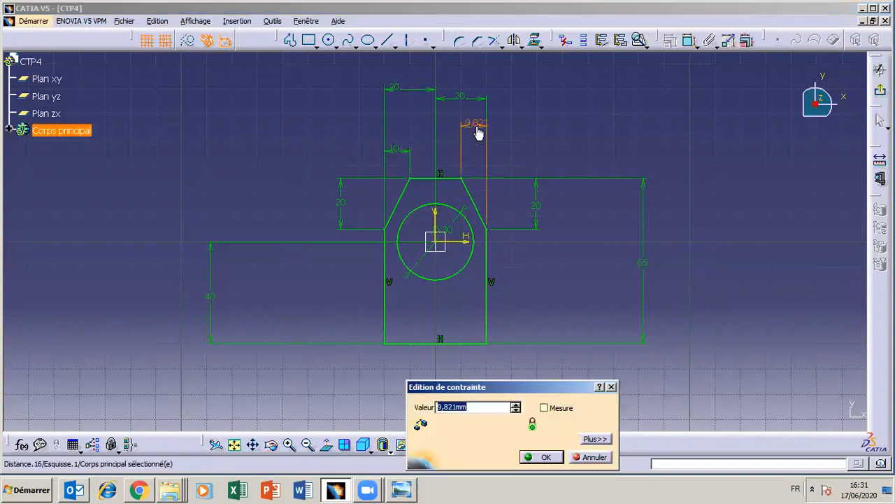
{"action": "type", "text": "10"}
{"action": "key", "text": "Return"}
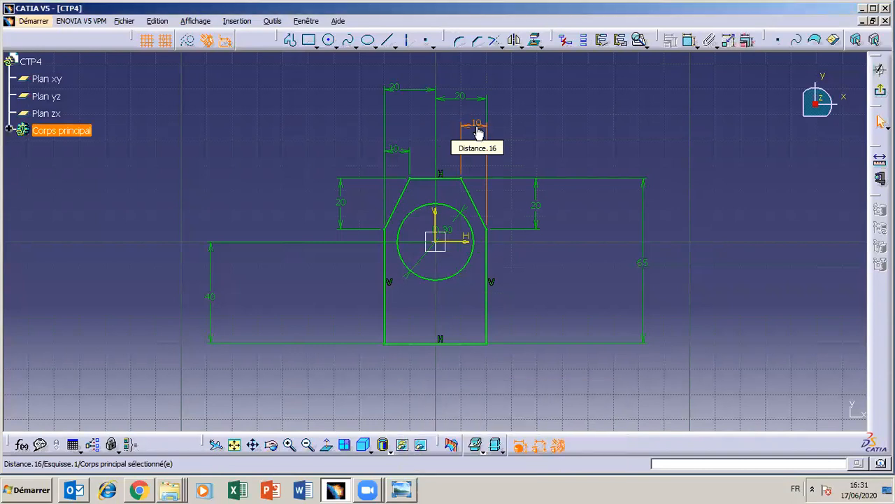
{"action": "left_click_drag", "start_coordinate": [475, 131], "coordinate": [471, 160]}
{"action": "mouse_move", "coordinate": [458, 105]}
{"action": "left_mouse_down"}
{"action": "mouse_move", "coordinate": [457, 92]}
{"action": "mouse_move", "coordinate": [459, 100]}
{"action": "left_mouse_up"}
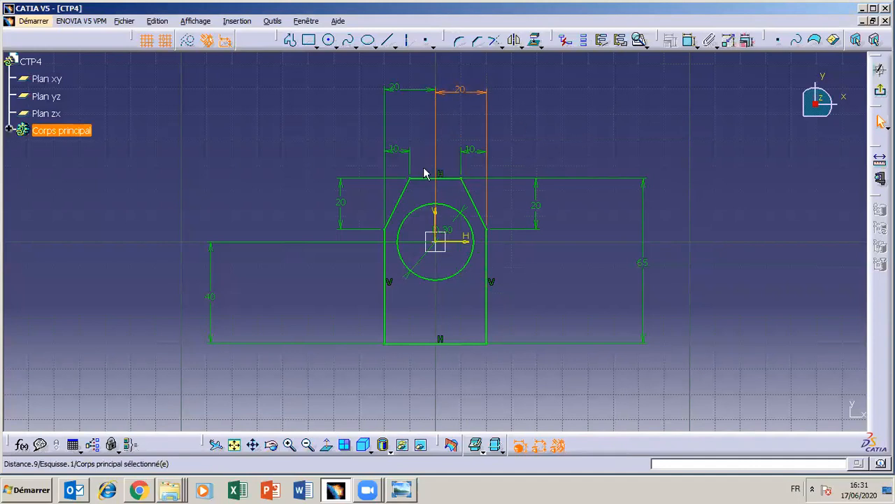
- Check the plate thickness in the TP4 drawing, leave the sketch and extrude the profile 10 mm
{"action": "left_click", "coordinate": [410, 492]}
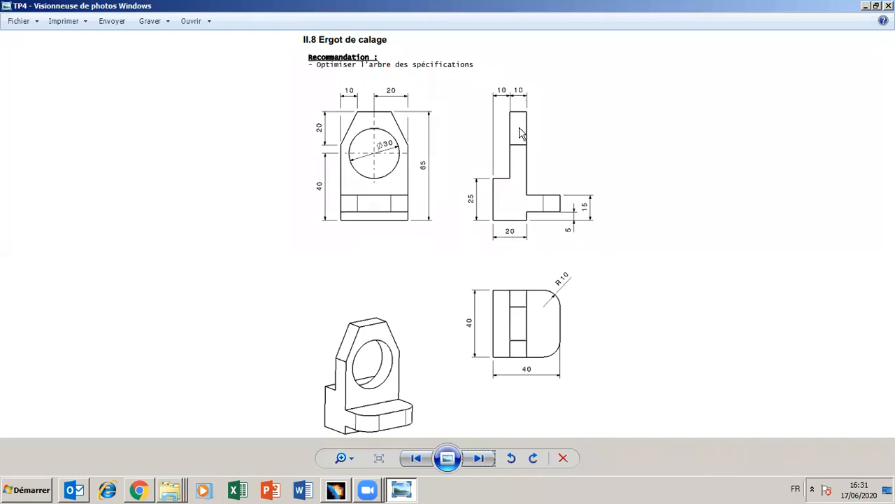
{"action": "left_click", "coordinate": [396, 492]}
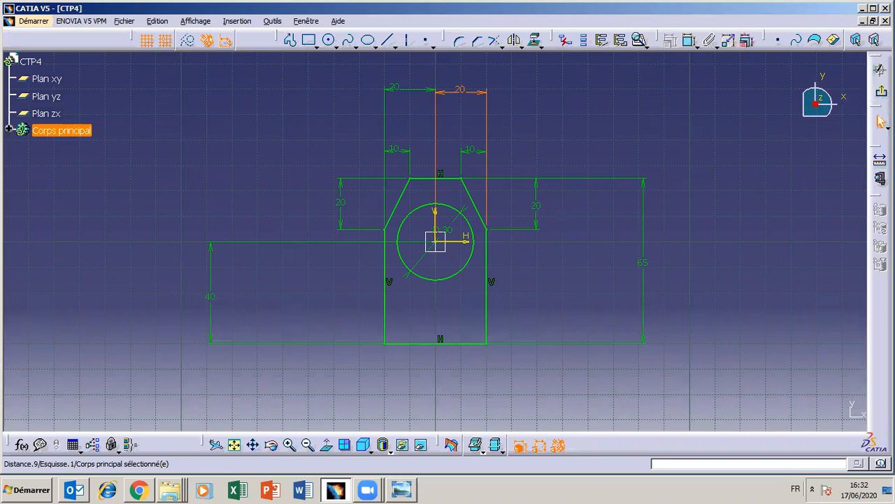
{"action": "left_click", "coordinate": [880, 90]}
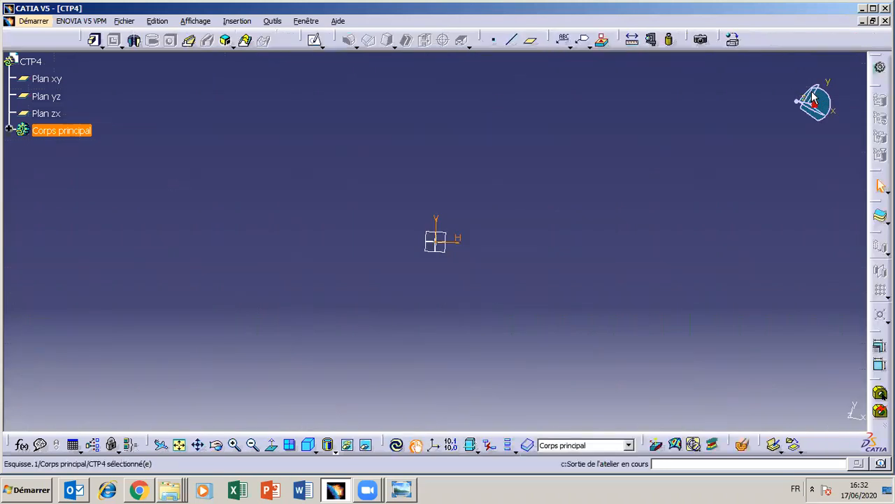
{"action": "left_click", "coordinate": [93, 40]}
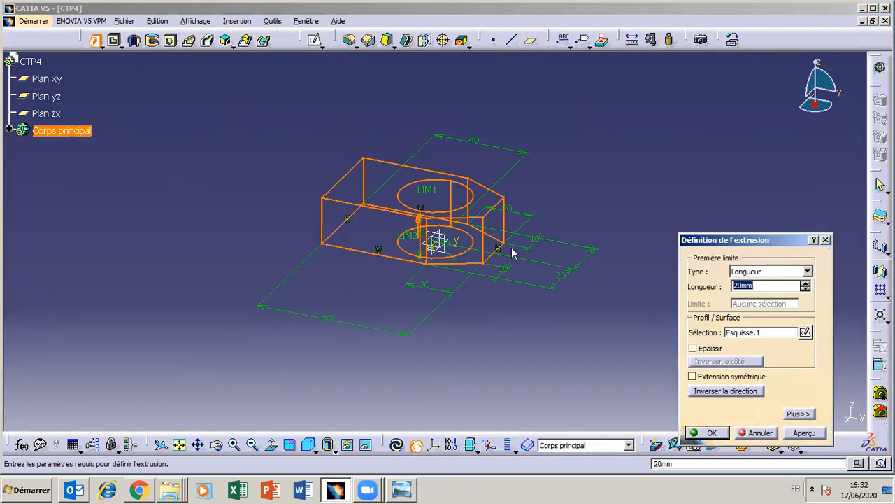
{"action": "type", "text": "10"}
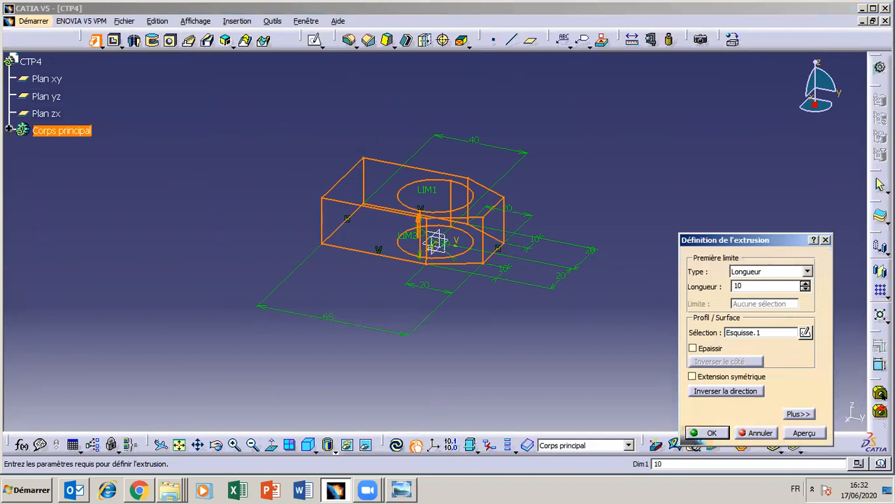
{"action": "left_click", "coordinate": [720, 433]}
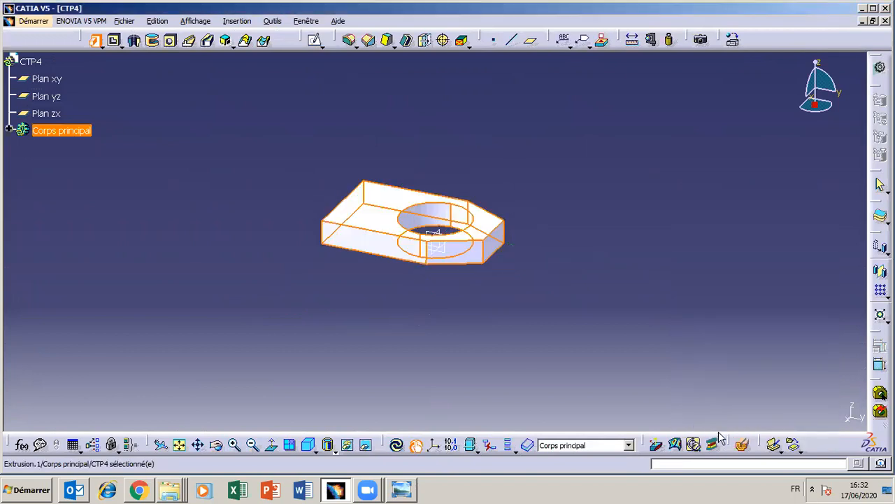
- Inspect the extruded plate from several angles and compare it with the views of the TP4 drawing
{"action": "left_click", "coordinate": [200, 446]}
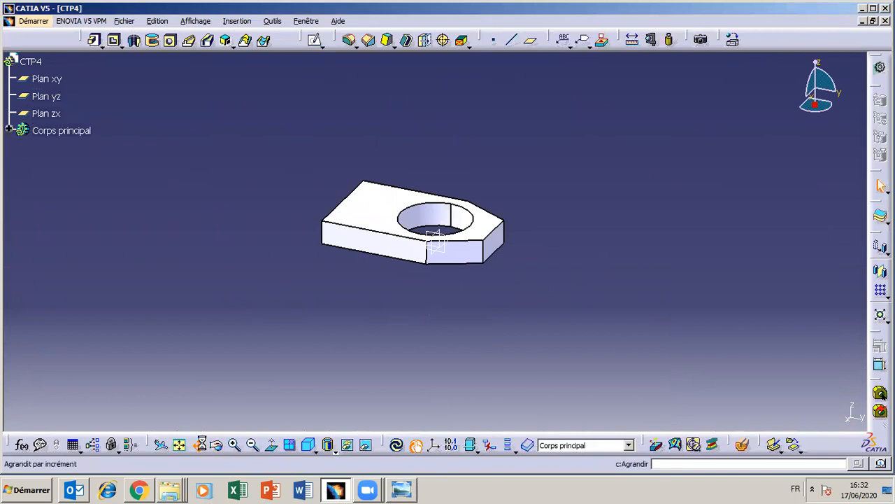
{"action": "left_click_drag", "start_coordinate": [488, 289], "coordinate": [426, 356]}
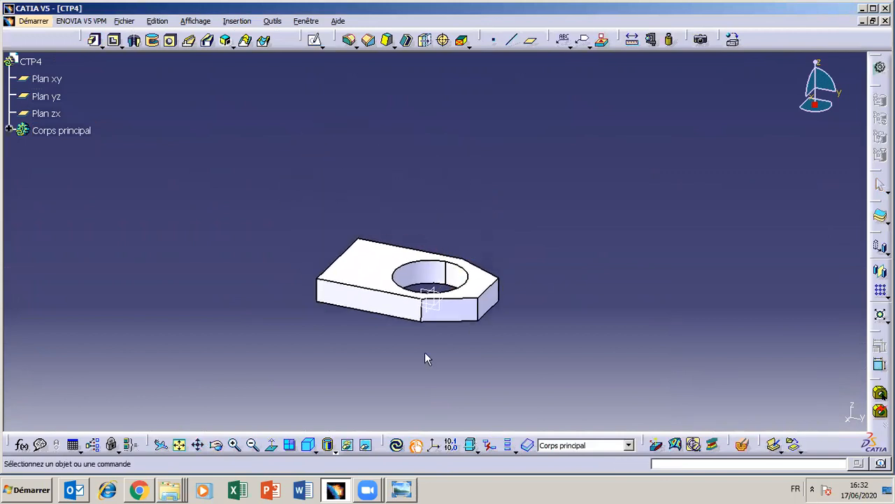
{"action": "left_click", "coordinate": [216, 446]}
{"action": "left_click_drag", "start_coordinate": [501, 316], "coordinate": [570, 205]}
{"action": "left_click", "coordinate": [403, 491]}
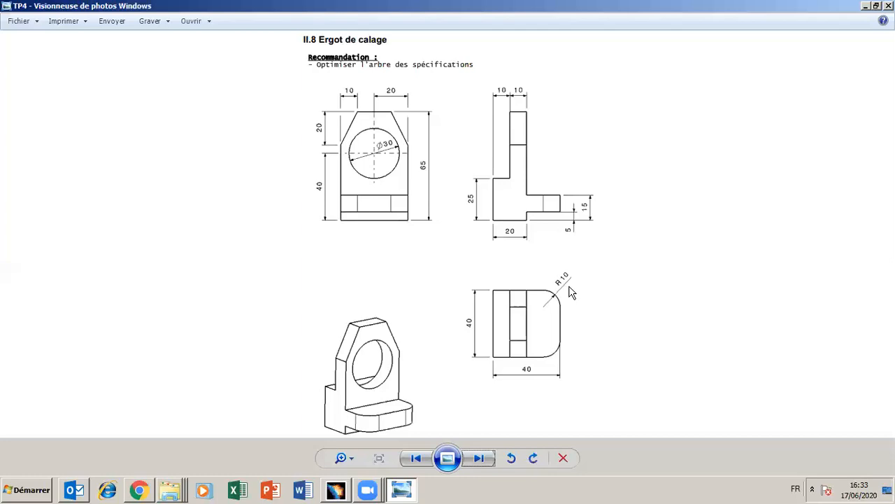
{"action": "left_click", "coordinate": [402, 490]}
{"action": "left_click", "coordinate": [402, 490]}
{"action": "left_click", "coordinate": [402, 490]}
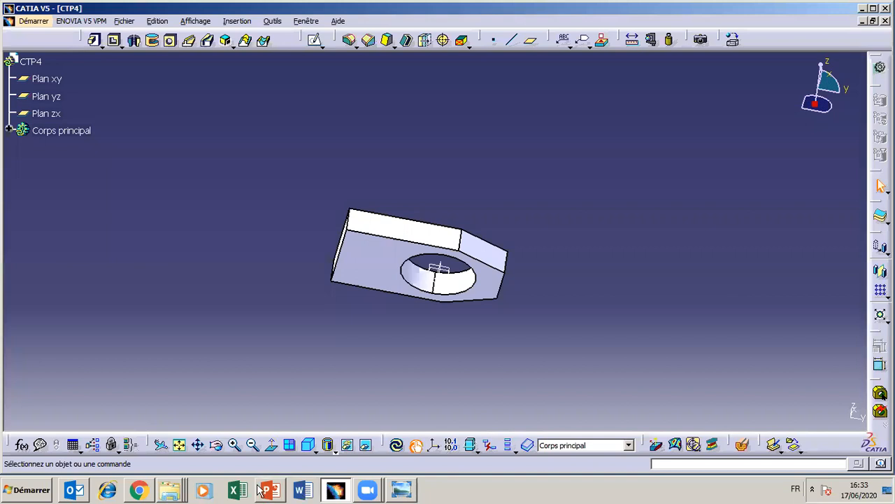
{"action": "left_click", "coordinate": [217, 446]}
{"action": "left_click_drag", "start_coordinate": [520, 303], "coordinate": [455, 244]}
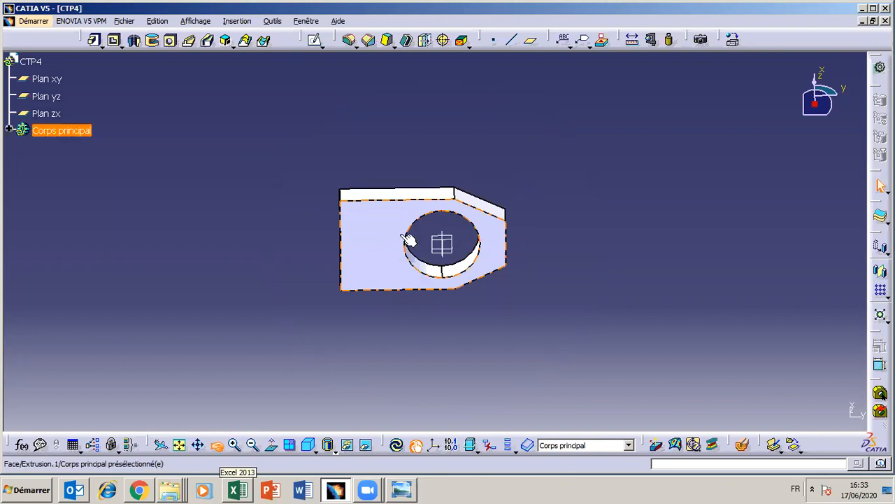
- Examine the TP4 drawing's side view for the position and height of the projecting rounded tab relative to the plate
{"action": "left_click", "coordinate": [449, 252]}
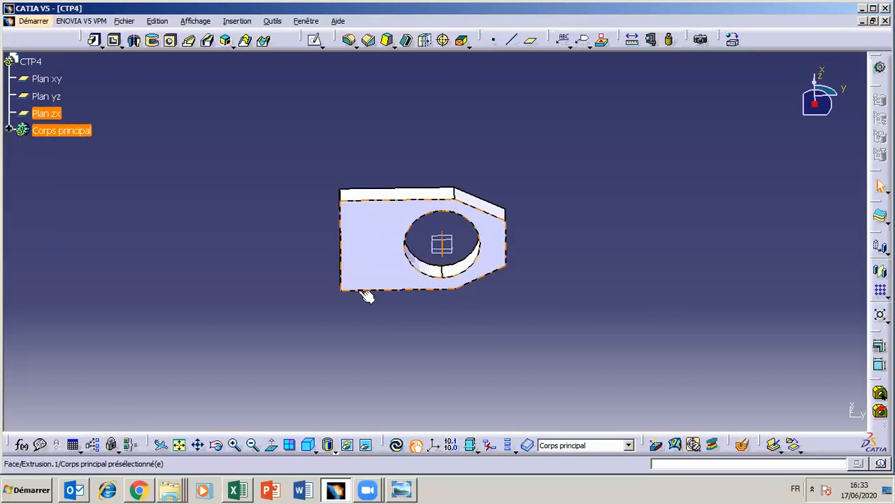
{"action": "left_click", "coordinate": [398, 491]}
{"action": "left_click", "coordinate": [399, 491]}
{"action": "left_click", "coordinate": [398, 491]}
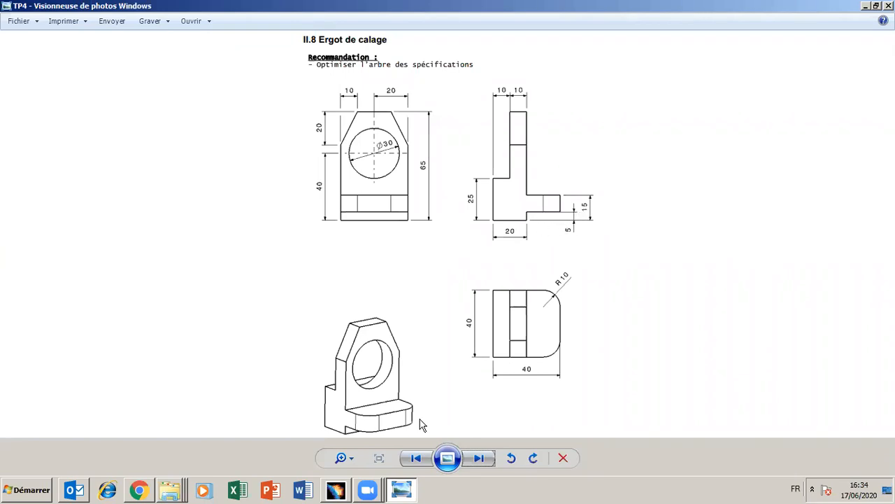
{"action": "left_click", "coordinate": [400, 489]}
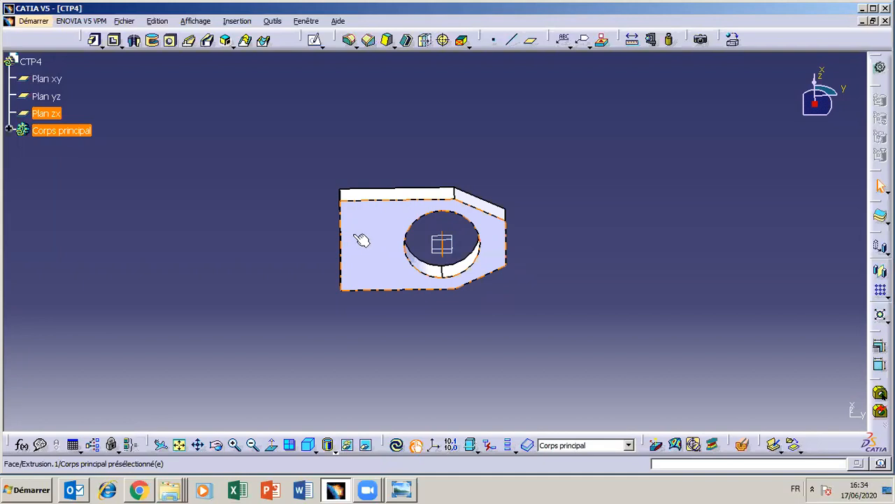
{"action": "left_click", "coordinate": [401, 491]}
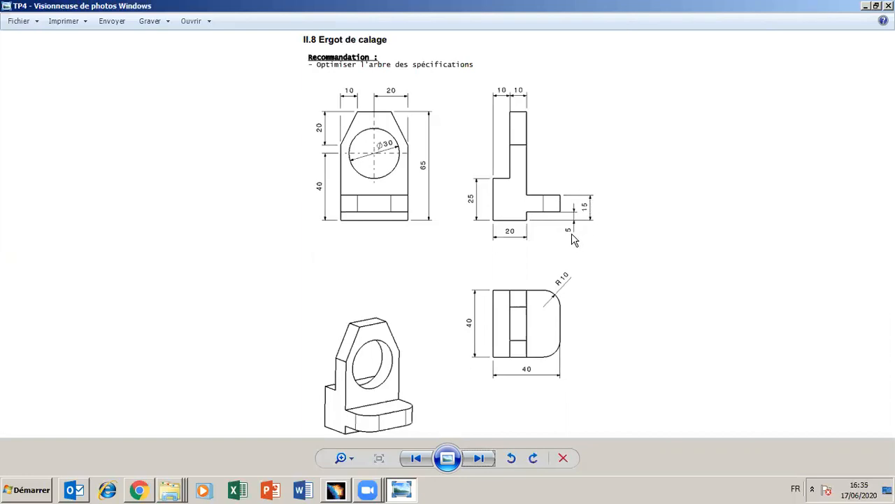
{"action": "left_click", "coordinate": [408, 493]}
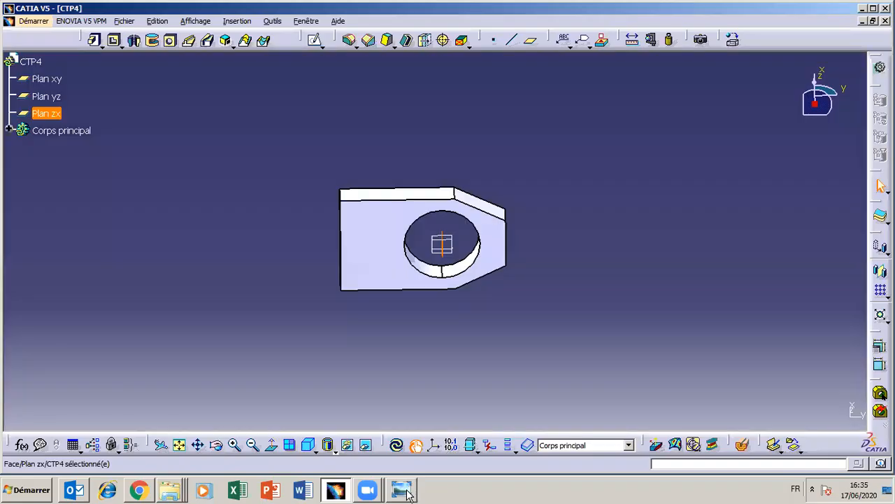
{"action": "left_click", "coordinate": [407, 493]}
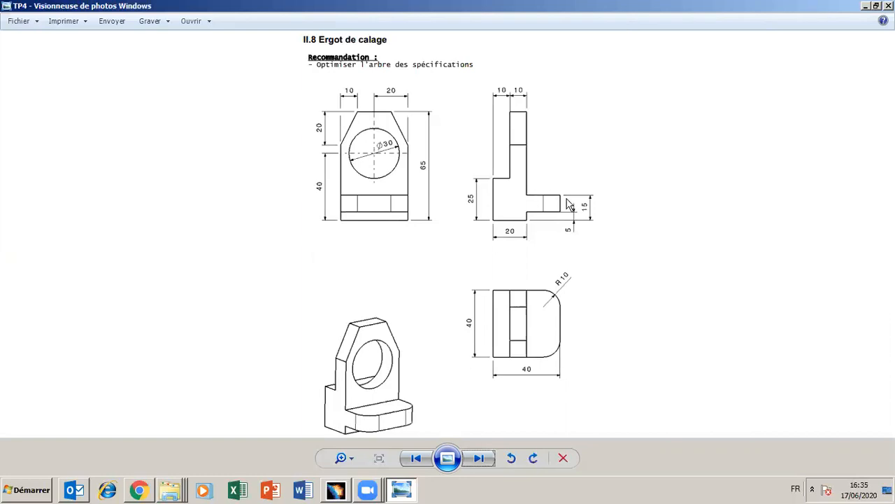
{"action": "left_click", "coordinate": [407, 491]}
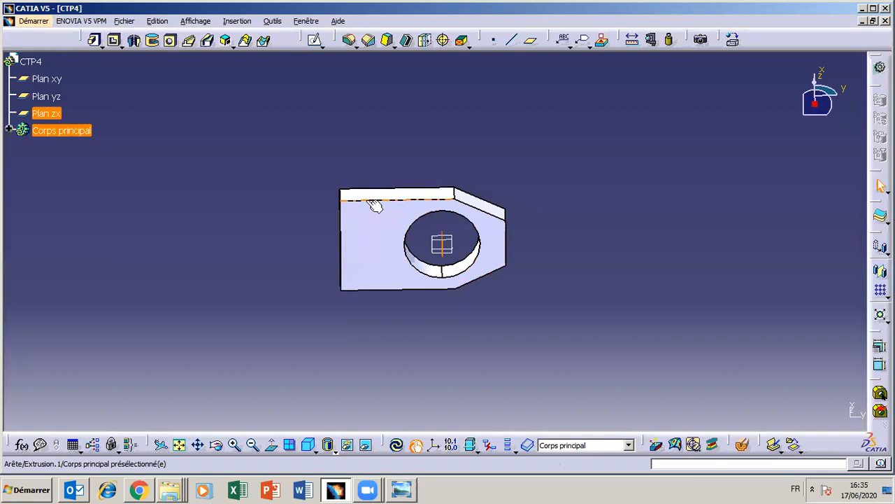
- Sketch a rectangle about 10 mm by 20 mm on the plate's long side face, extending outward from the plate's base edge
{"action": "left_click", "coordinate": [374, 198]}
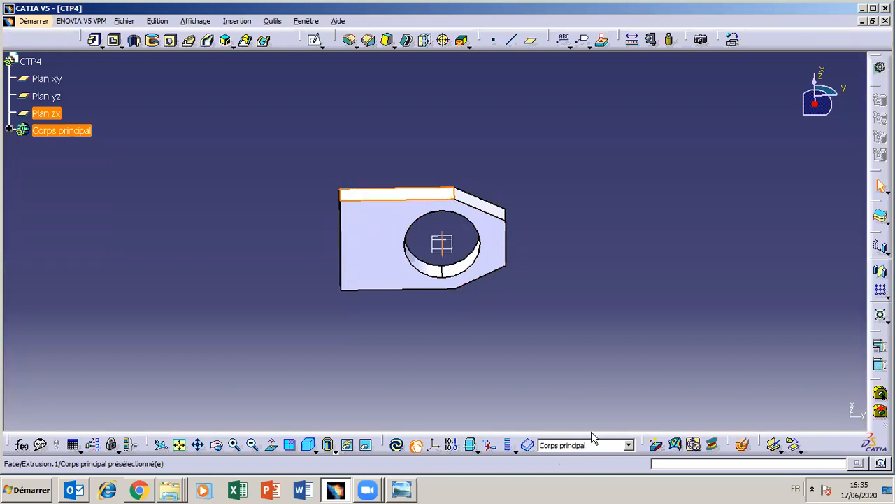
{"action": "left_click", "coordinate": [316, 40]}
{"action": "left_click", "coordinate": [310, 40]}
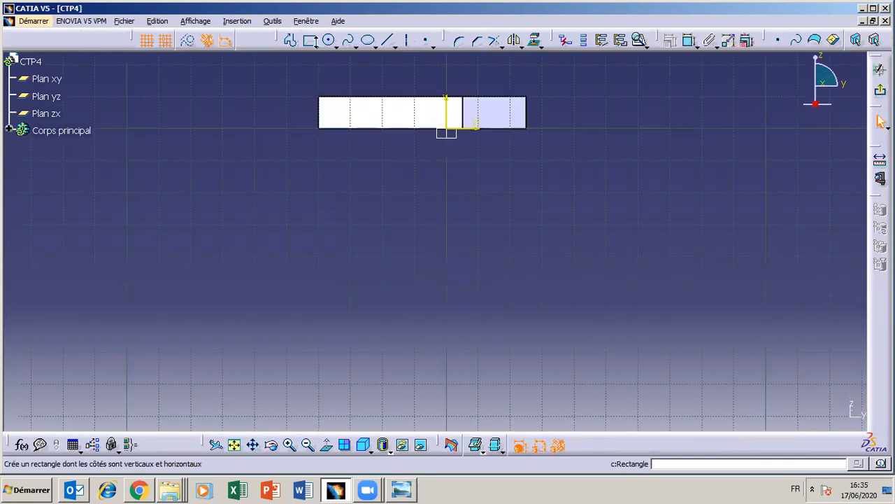
{"action": "left_click", "coordinate": [310, 40]}
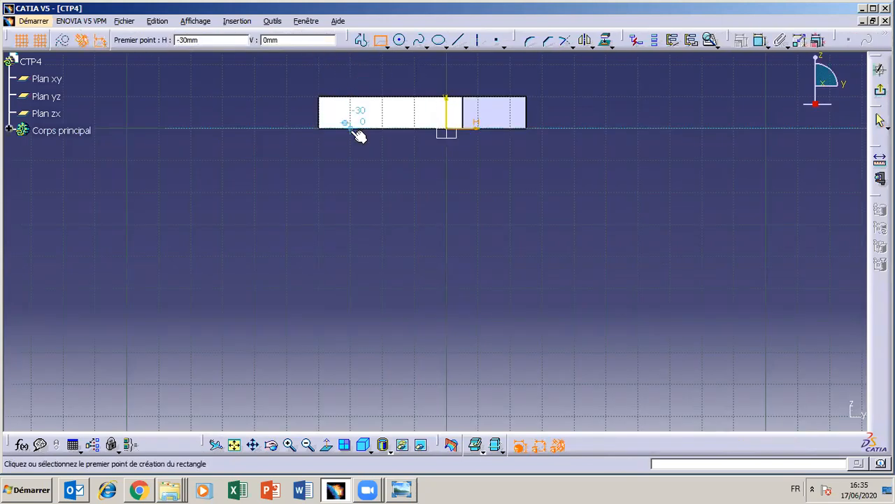
{"action": "left_click", "coordinate": [355, 126]}
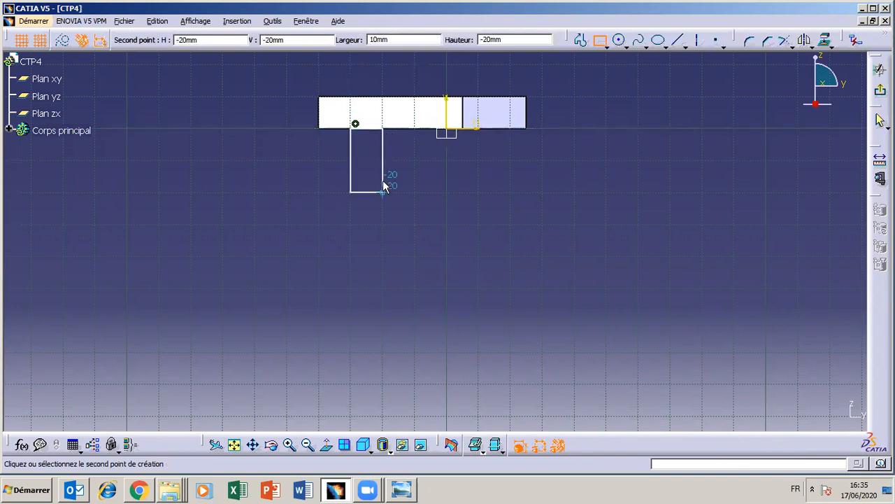
{"action": "left_click", "coordinate": [383, 198]}
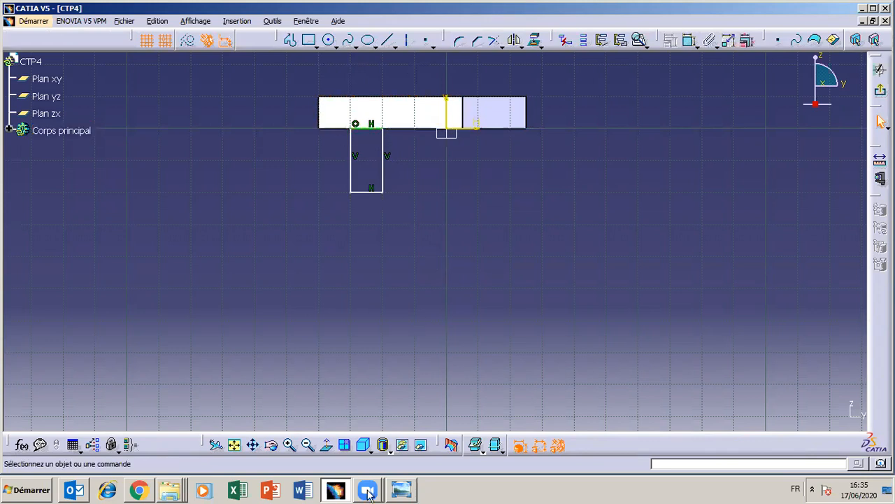
- Check the tab's projection in the TP4 drawing and dimension the rectangle's height between its two horizontal edges
{"action": "left_click", "coordinate": [401, 489]}
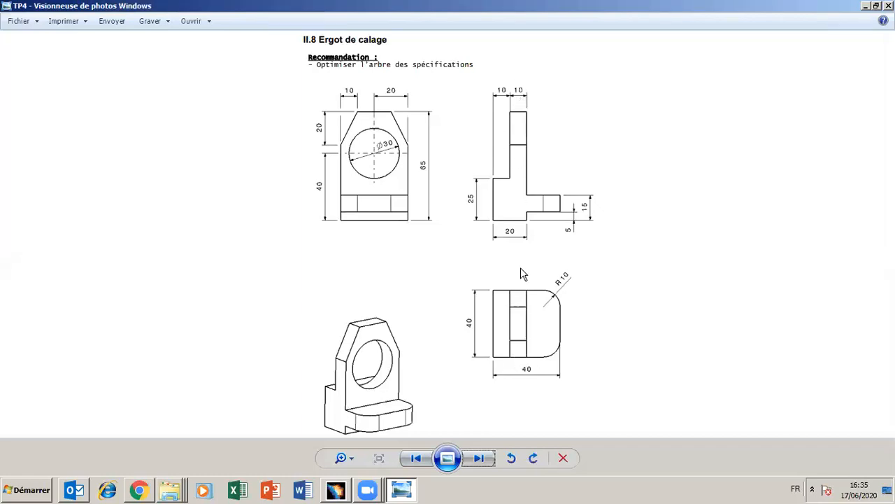
{"action": "left_click", "coordinate": [409, 492]}
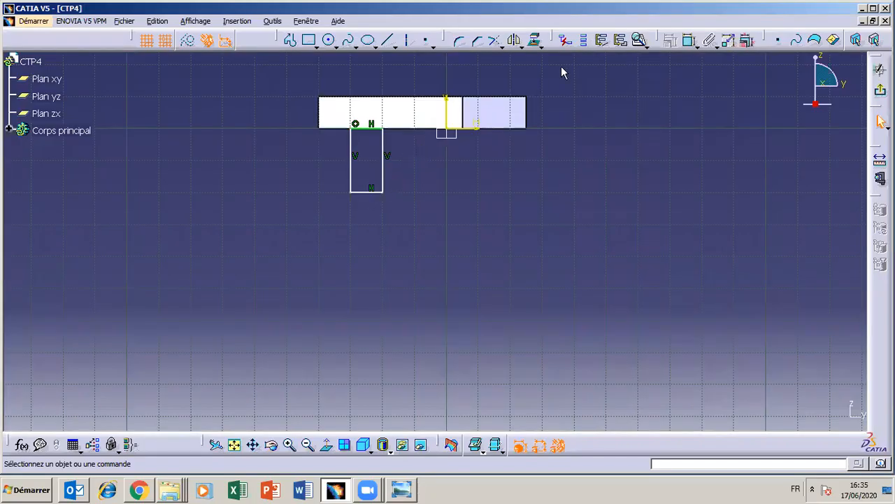
{"action": "left_click", "coordinate": [374, 130]}
{"action": "left_click", "coordinate": [372, 190]}
{"action": "left_click", "coordinate": [317, 164]}
- Check the tab's thickness in the TP4 drawing's side view and dimension the rectangle's width
{"action": "left_click", "coordinate": [400, 491]}
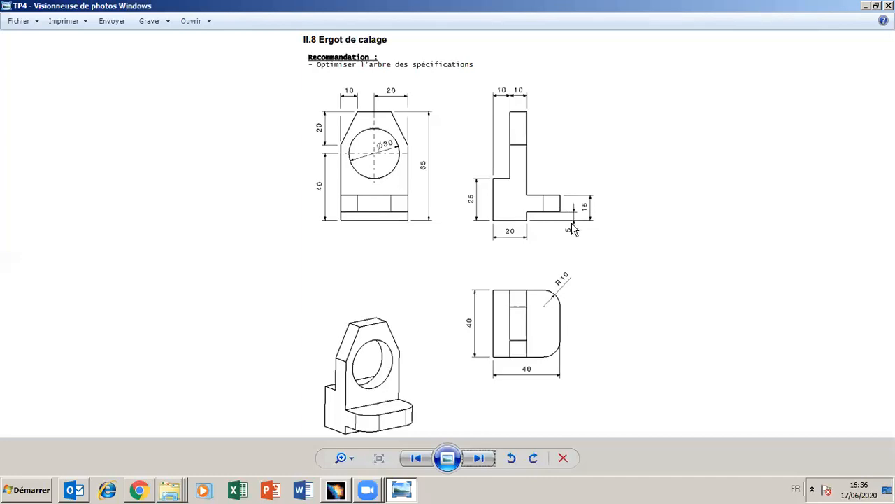
{"action": "left_click", "coordinate": [404, 489]}
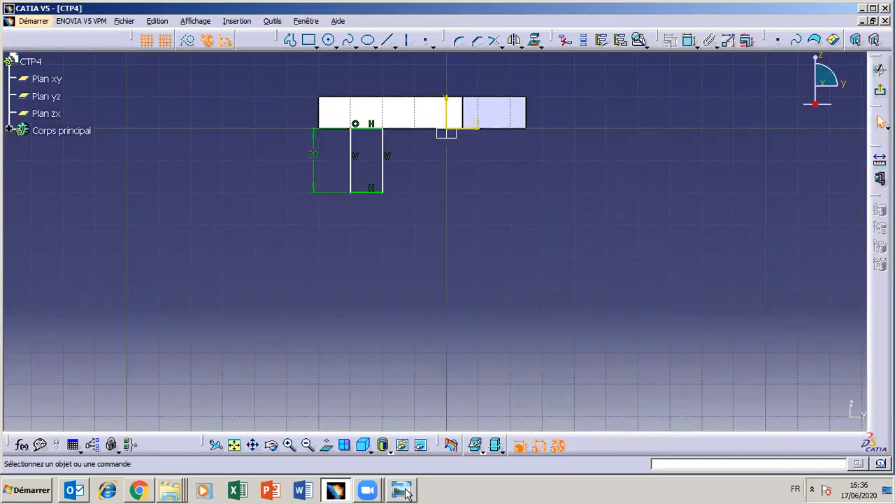
{"action": "left_click", "coordinate": [404, 489]}
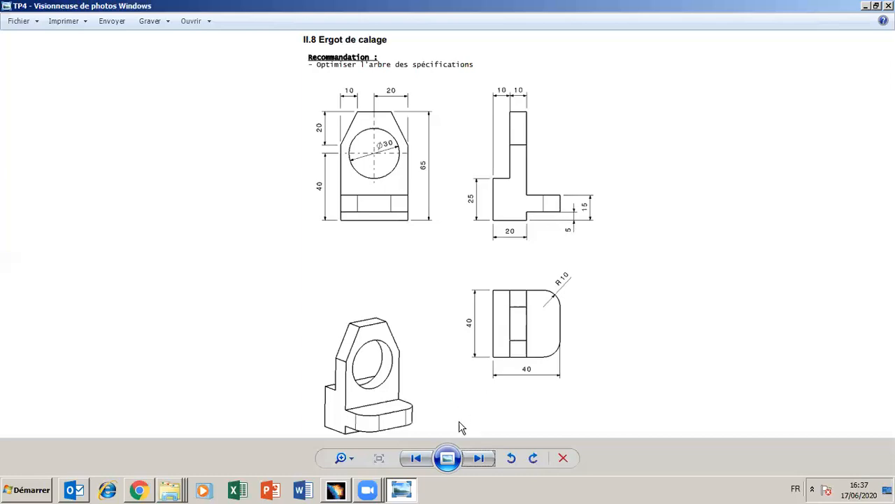
{"action": "left_click", "coordinate": [407, 493]}
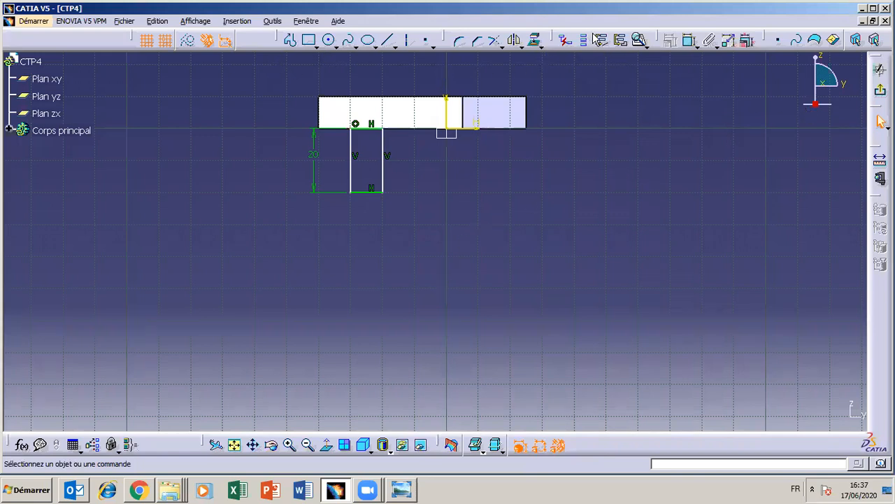
{"action": "left_click", "coordinate": [691, 43]}
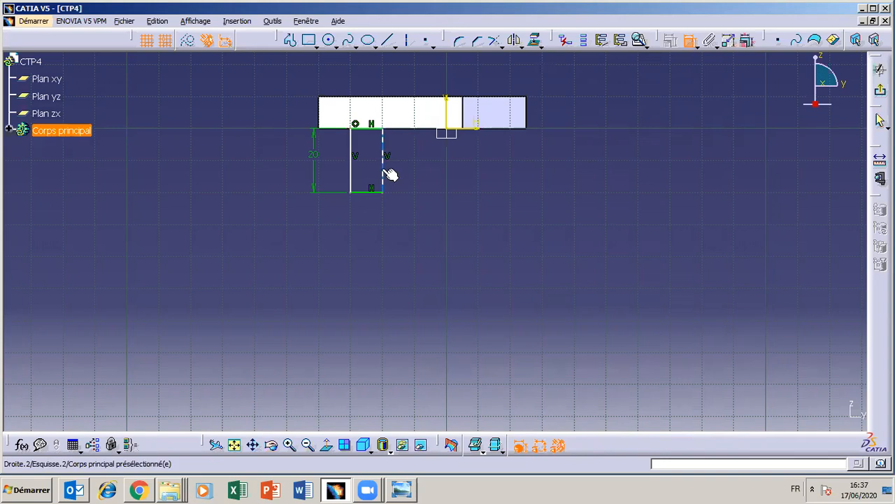
{"action": "left_click", "coordinate": [356, 190]}
{"action": "left_click", "coordinate": [360, 223]}
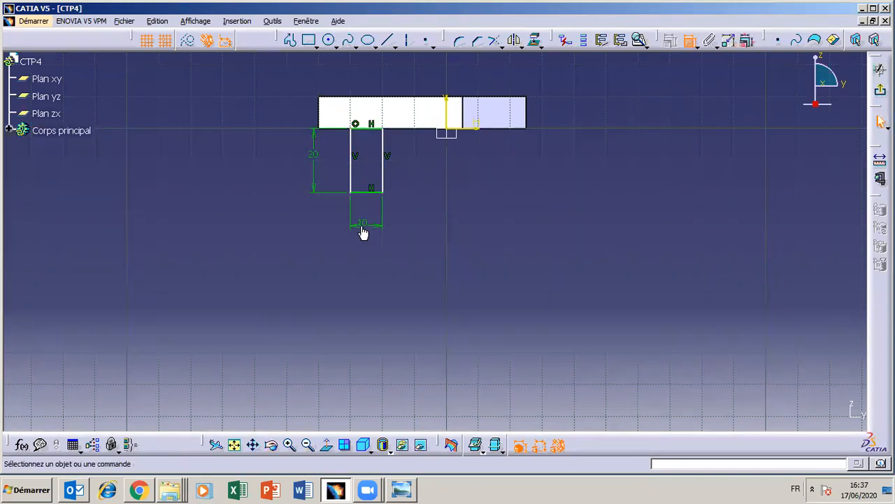
- Examine the TP4 drawing for the distance that positions the tab relative to the plate's flat end, comparing it with the sketch
{"action": "left_click", "coordinate": [402, 490]}
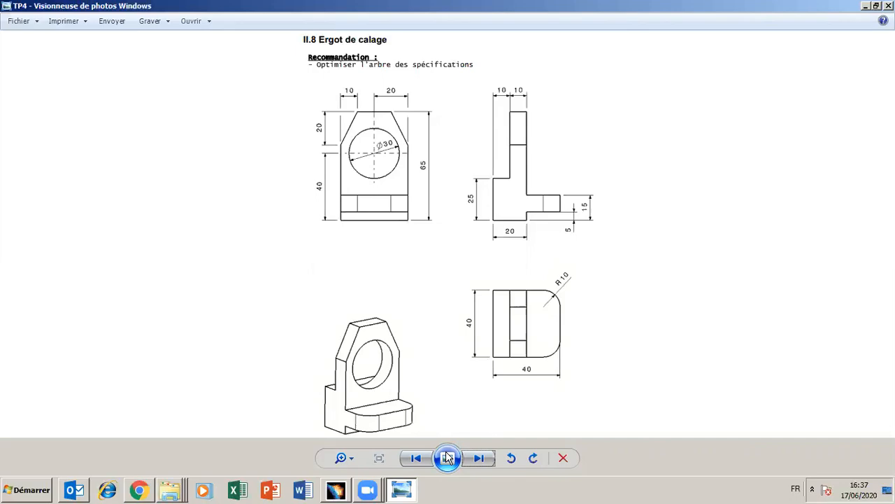
{"action": "left_click", "coordinate": [406, 492]}
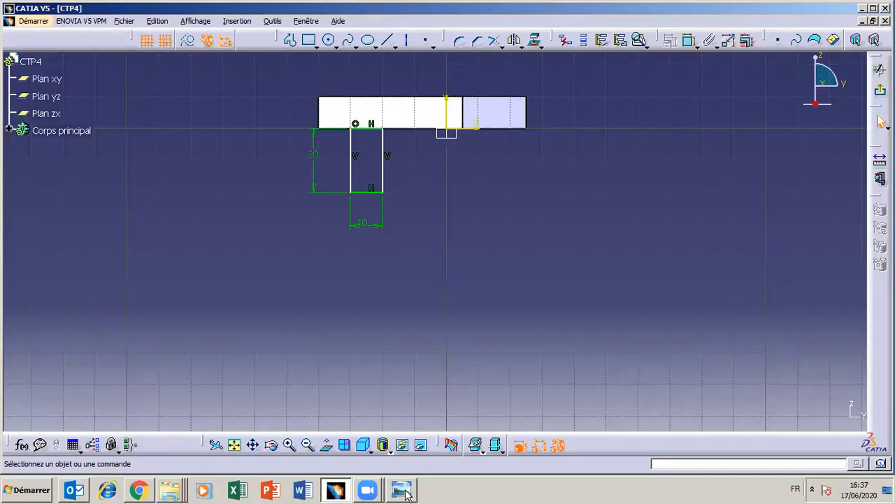
{"action": "left_click", "coordinate": [403, 491]}
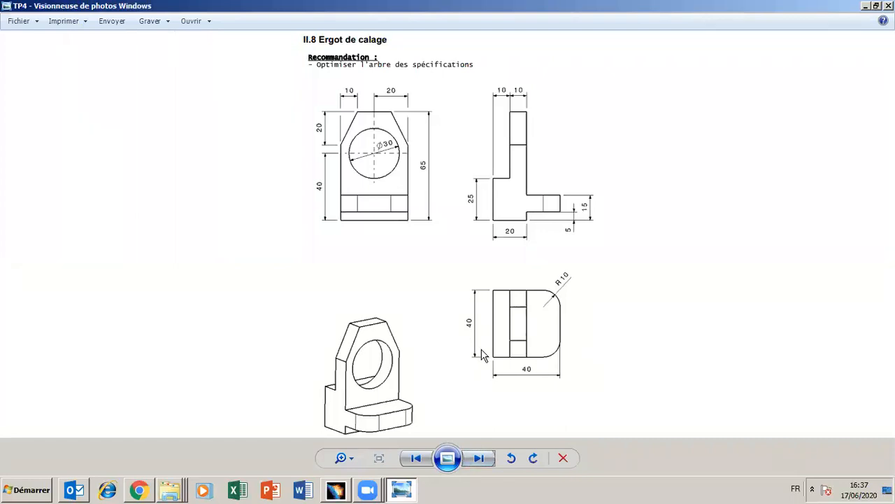
{"action": "left_click", "coordinate": [408, 493]}
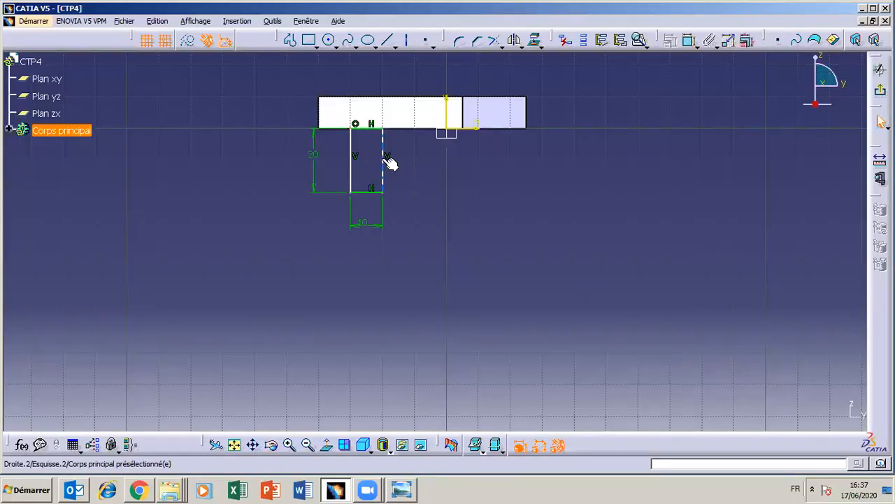
{"action": "left_click", "coordinate": [411, 493]}
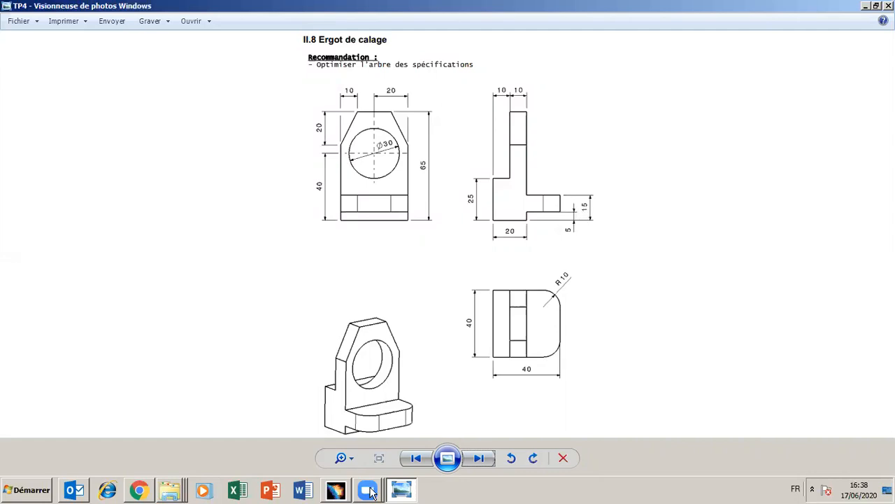
{"action": "left_click", "coordinate": [399, 493]}
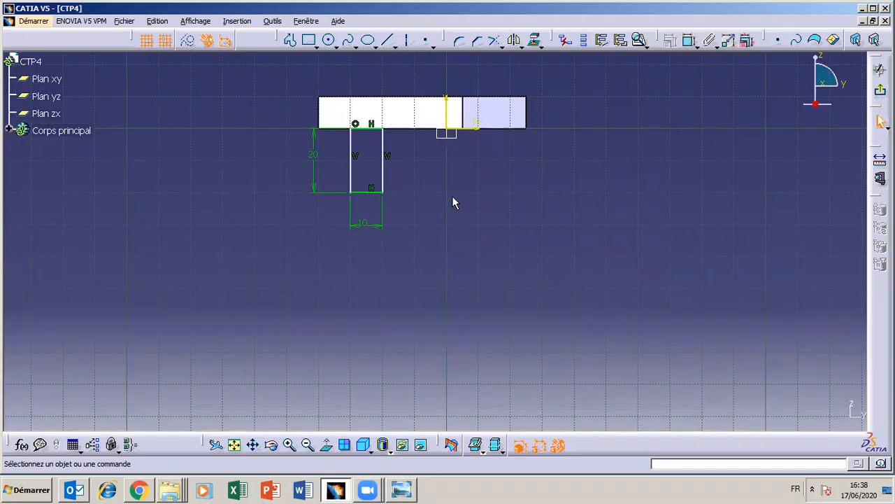
{"action": "left_click", "coordinate": [688, 40]}
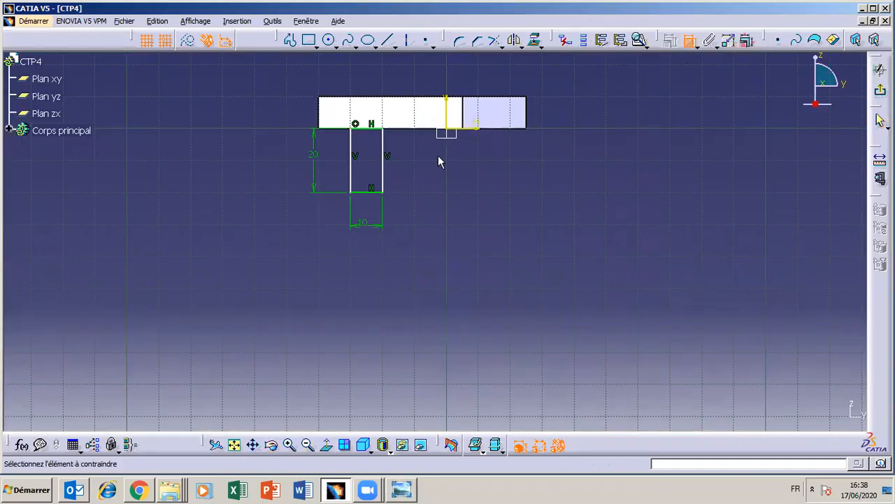
{"action": "left_click", "coordinate": [453, 118]}
{"action": "left_click", "coordinate": [385, 160]}
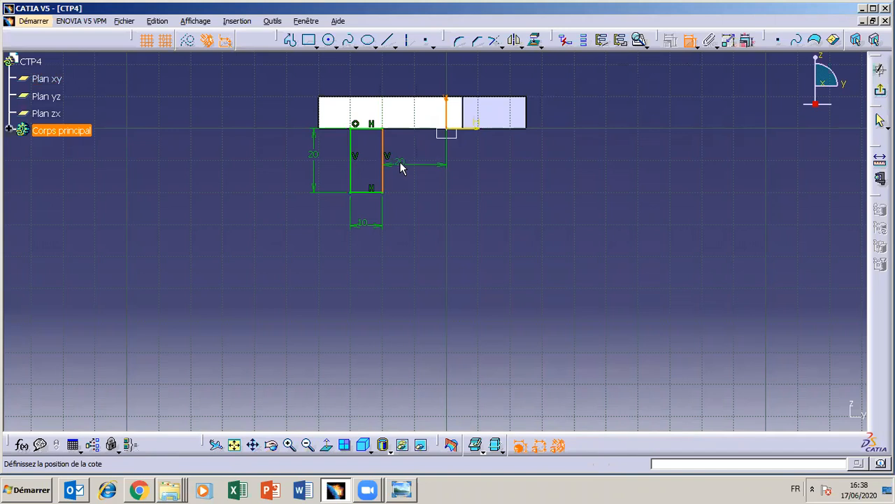
{"action": "left_click", "coordinate": [401, 167]}
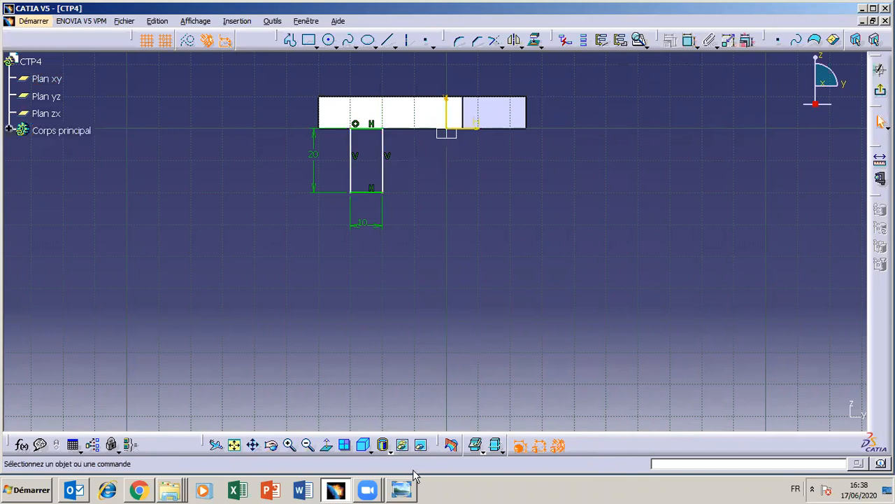
- Check the tab's offset in the TP4 drawing, dimension the rectangle from the plate's flat end edge and set that distance to 5 mm
{"action": "left_click", "coordinate": [407, 487]}
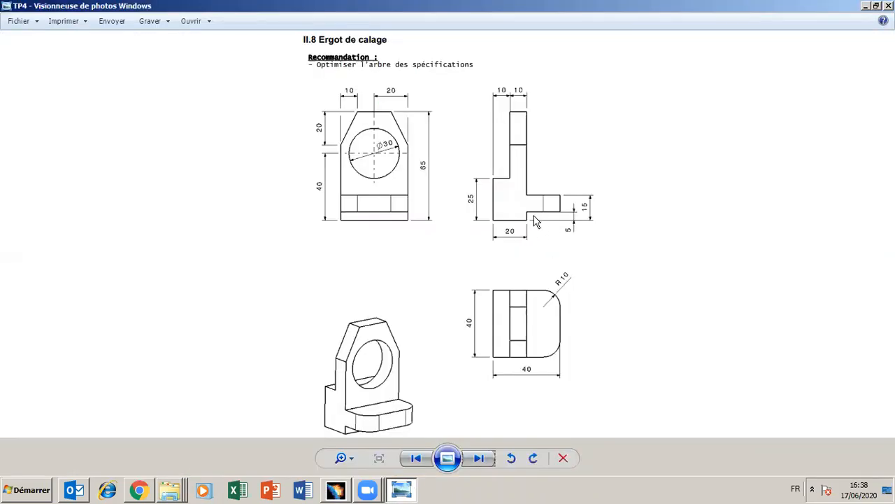
{"action": "left_click", "coordinate": [414, 492]}
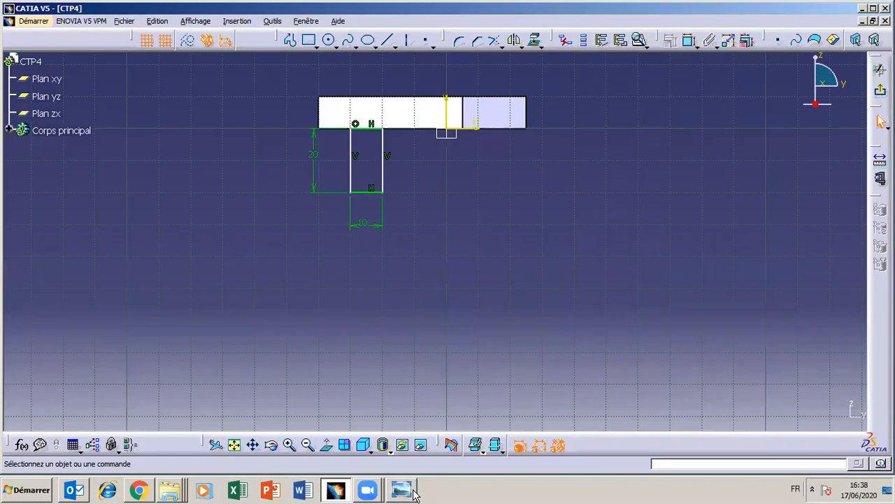
{"action": "left_click", "coordinate": [691, 40]}
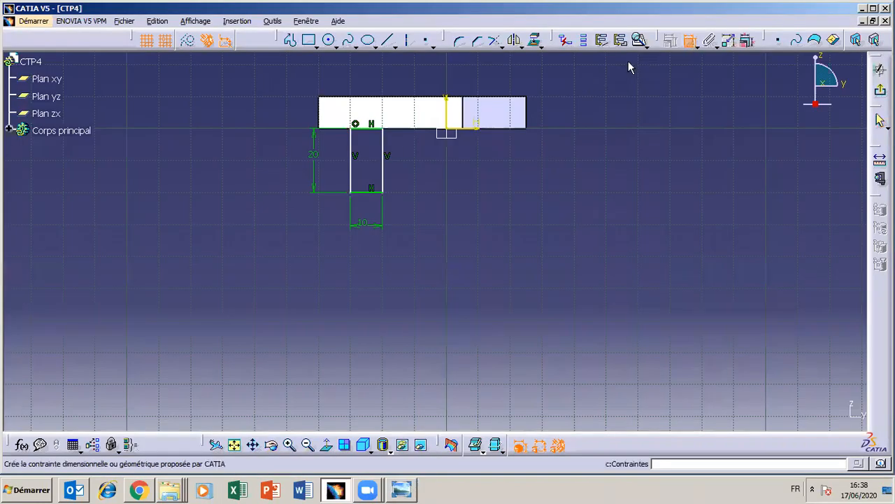
{"action": "left_click", "coordinate": [353, 168]}
{"action": "left_click", "coordinate": [320, 123]}
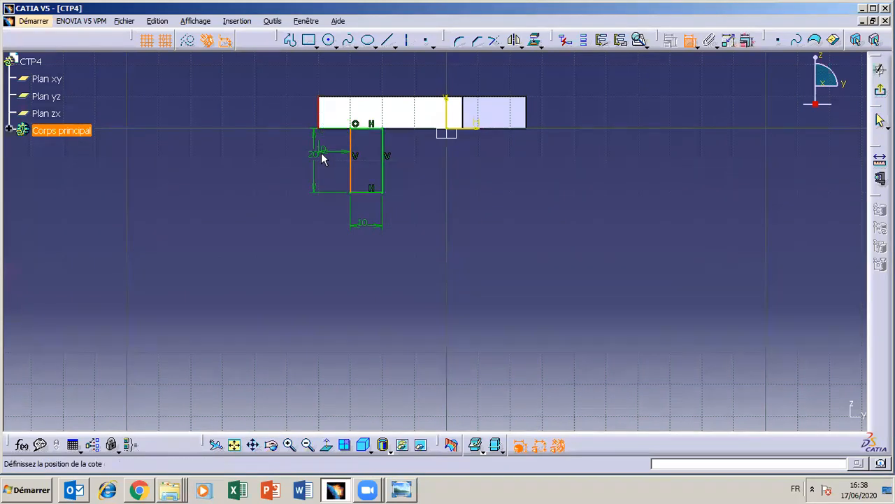
{"action": "left_click", "coordinate": [326, 168]}
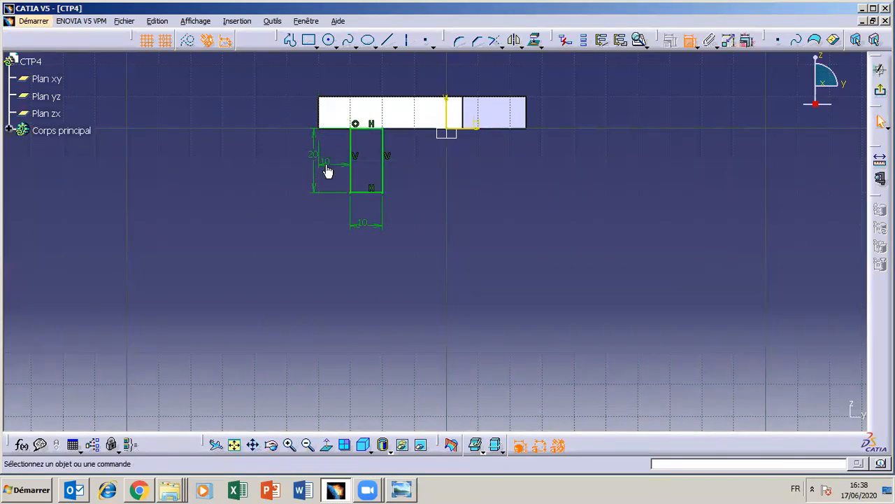
{"action": "double_click", "coordinate": [327, 166]}
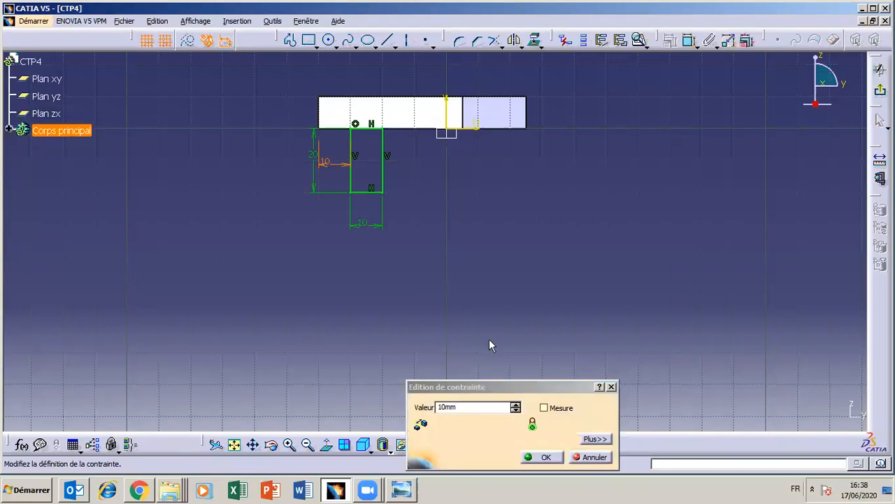
{"action": "left_click_drag", "start_coordinate": [476, 407], "coordinate": [372, 398]}
{"action": "type", "text": "5"}
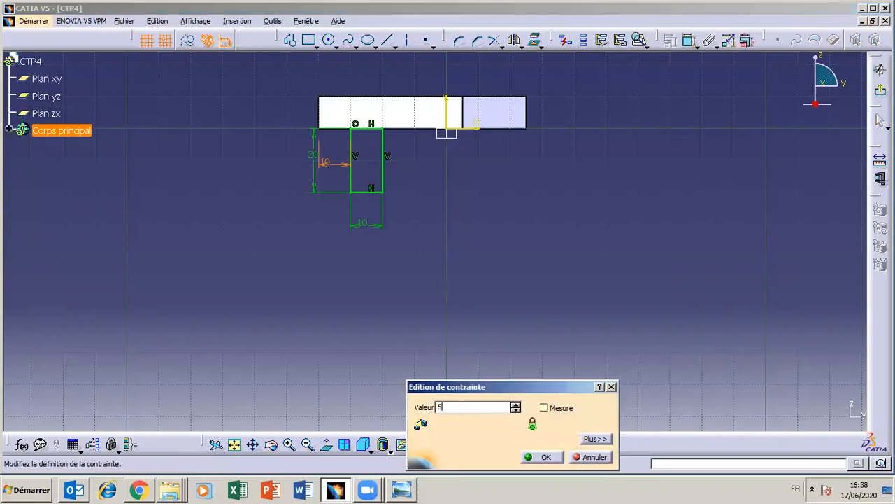
{"action": "key", "text": "Return"}
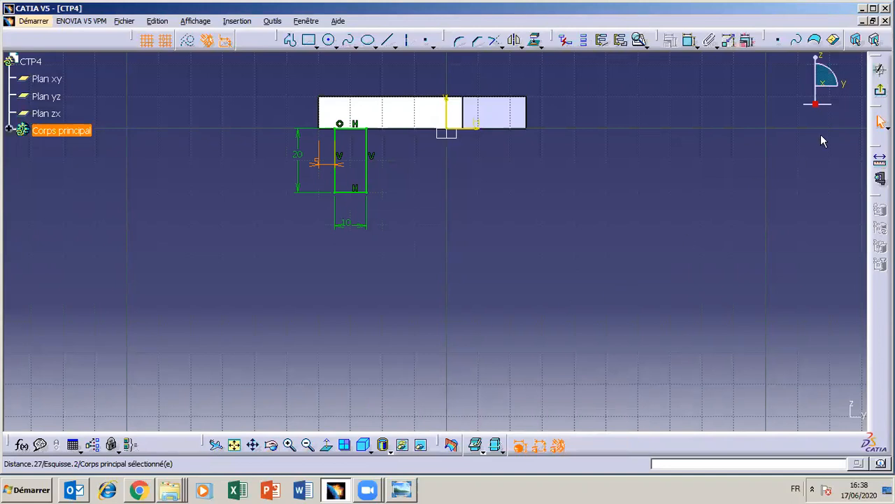
- Leave the sketch, check the tab's overall width in the TP4 drawing and extrude the rectangle 40 mm
{"action": "left_click", "coordinate": [880, 91]}
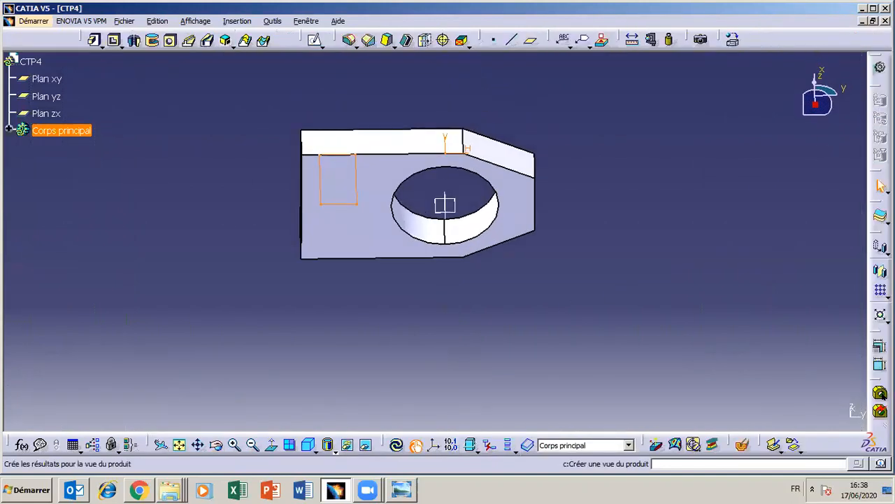
{"action": "left_click", "coordinate": [407, 491]}
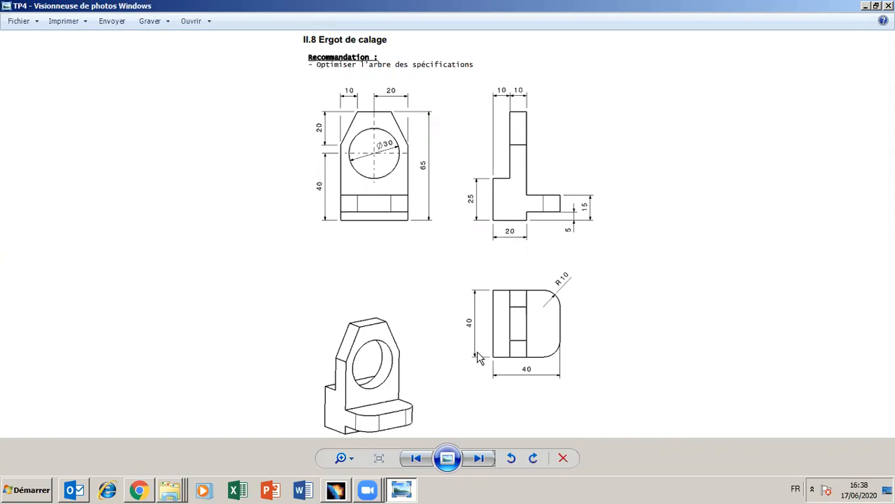
{"action": "left_click", "coordinate": [402, 493]}
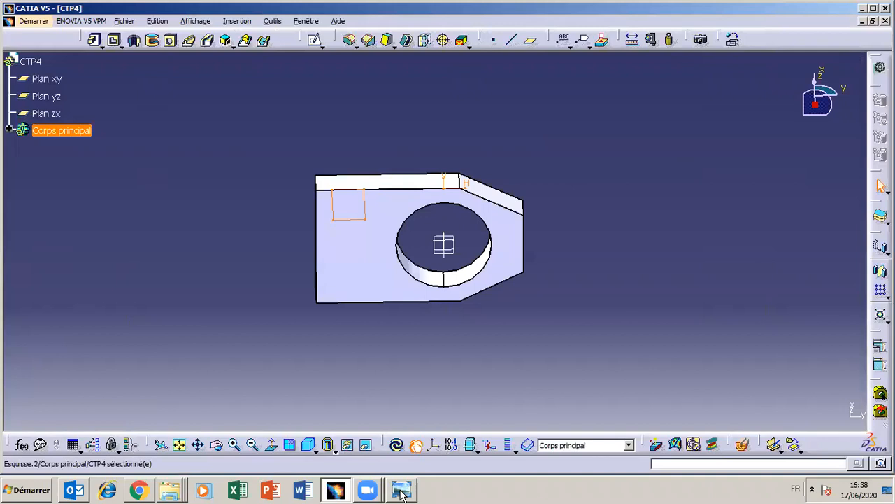
{"action": "left_click", "coordinate": [97, 42]}
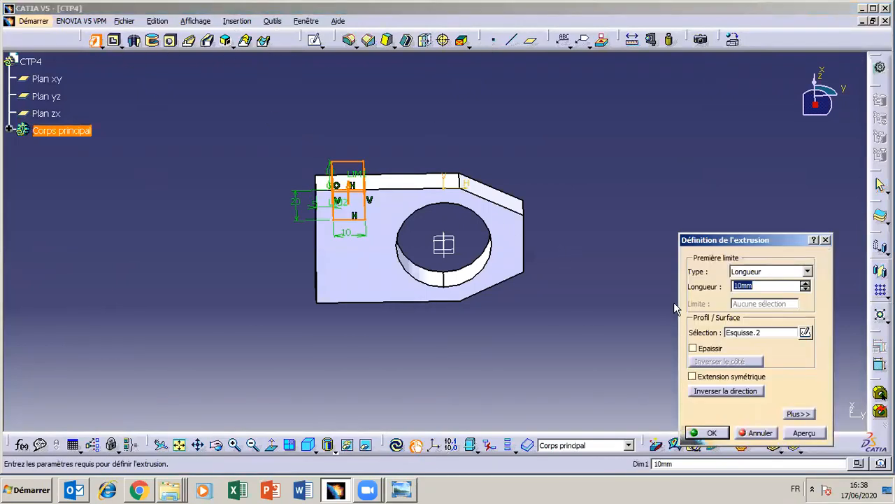
{"action": "type", "text": "40"}
{"action": "key", "text": "Return"}
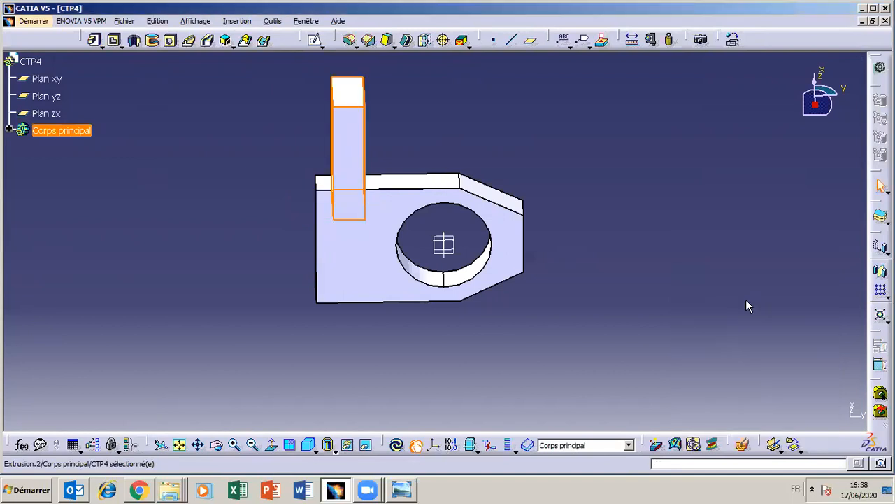
- Reverse the direction of the tab's 40 mm extrusion so that it runs across the plate
{"action": "double_click", "coordinate": [353, 168]}
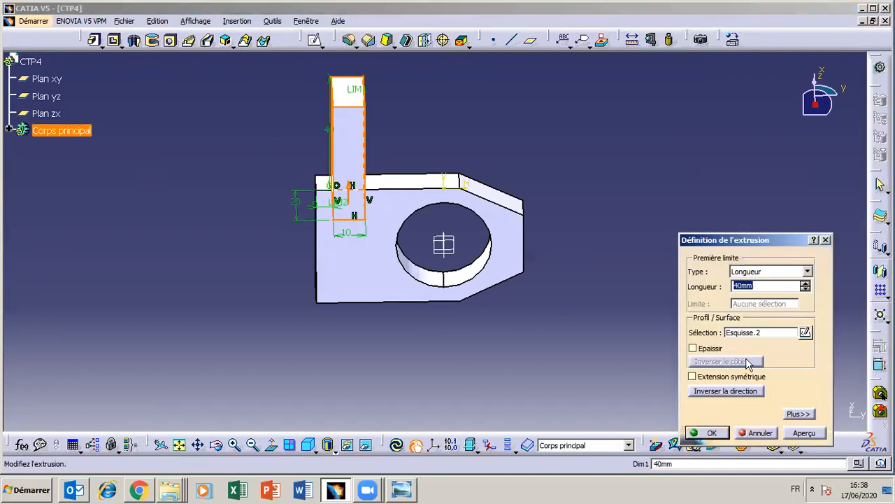
{"action": "left_click", "coordinate": [719, 393]}
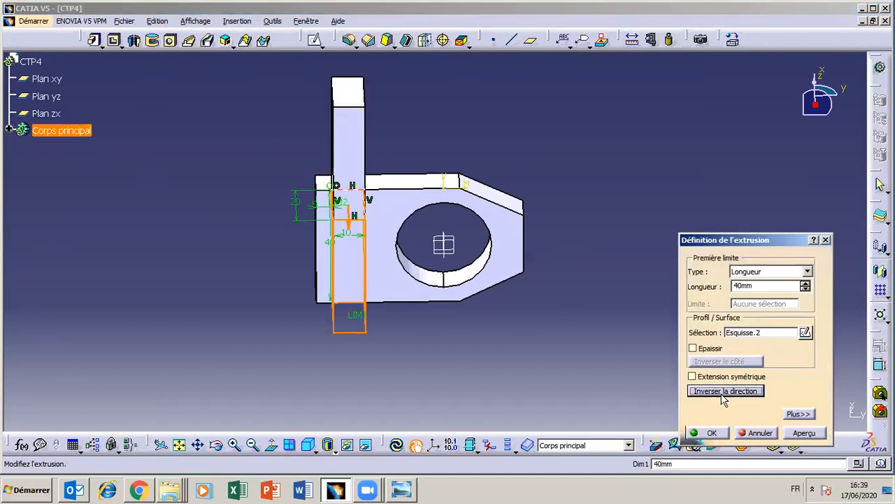
{"action": "left_click", "coordinate": [712, 433]}
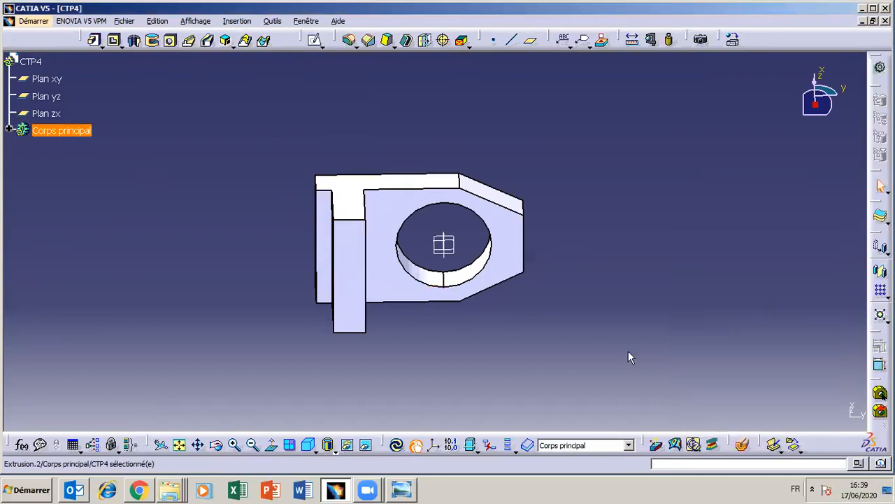
{"action": "left_click", "coordinate": [218, 445]}
{"action": "middle_click_drag", "start_coordinate": [339, 245], "coordinate": [350, 410]}
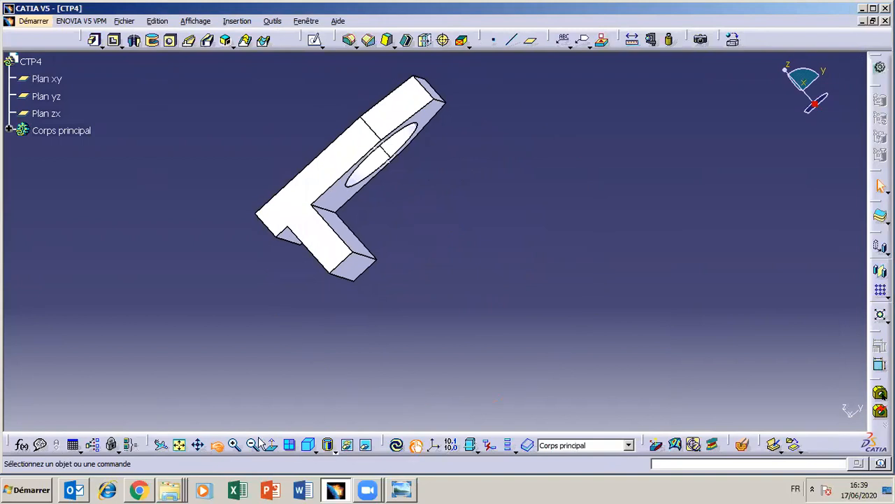
- Compare the tab with the TP4 drawing, checking the radius of its rounded outer corners
{"action": "left_click", "coordinate": [220, 445]}
{"action": "mouse_move", "coordinate": [343, 137]}
{"action": "left_mouse_down"}
{"action": "mouse_move", "coordinate": [274, 181]}
{"action": "mouse_move", "coordinate": [298, 198]}
{"action": "mouse_move", "coordinate": [320, 274]}
{"action": "mouse_move", "coordinate": [356, 287]}
{"action": "mouse_move", "coordinate": [351, 328]}
{"action": "mouse_move", "coordinate": [320, 314]}
{"action": "mouse_move", "coordinate": [276, 334]}
{"action": "mouse_move", "coordinate": [279, 320]}
{"action": "mouse_move", "coordinate": [300, 324]}
{"action": "mouse_move", "coordinate": [318, 293]}
{"action": "left_mouse_up"}
{"action": "left_click", "coordinate": [404, 489]}
{"action": "left_click", "coordinate": [404, 490]}
{"action": "left_click", "coordinate": [404, 490]}
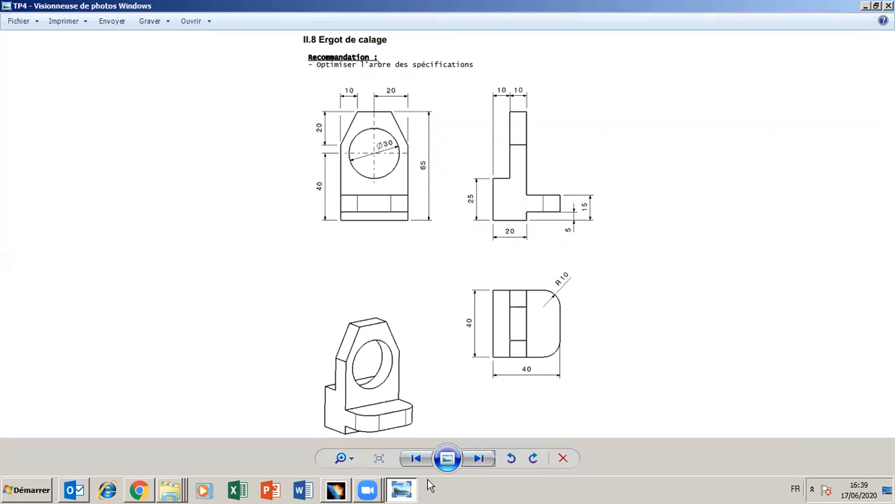
{"action": "left_click", "coordinate": [404, 490]}
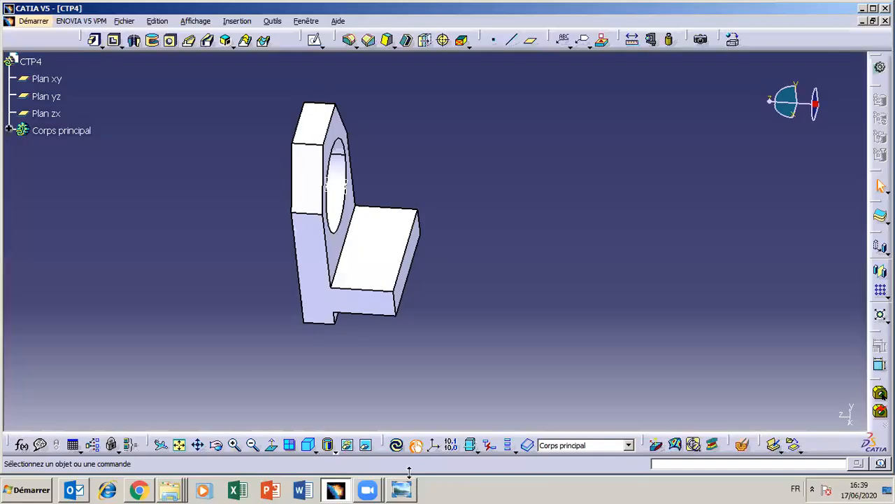
- Round the two short outer corner edges of the tab with a 10 mm edge fillet
{"action": "left_click", "coordinate": [401, 303]}
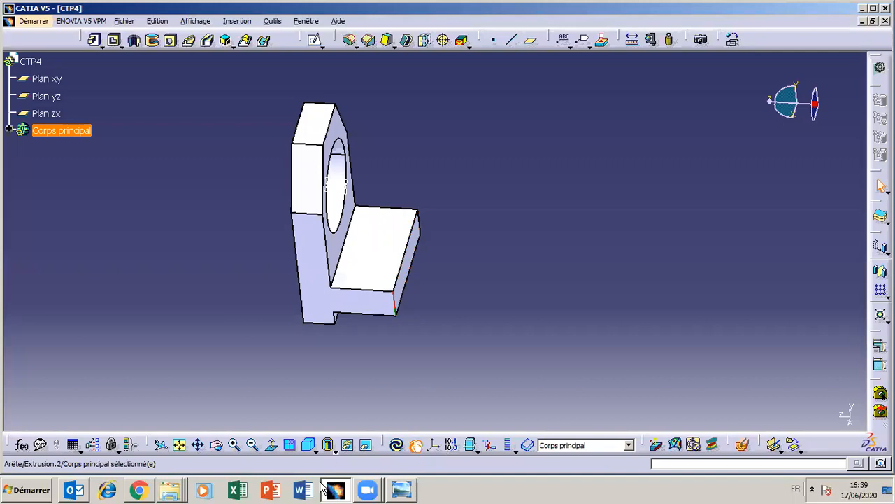
{"action": "middle_click_drag", "start_coordinate": [415, 242], "coordinate": [516, 180]}
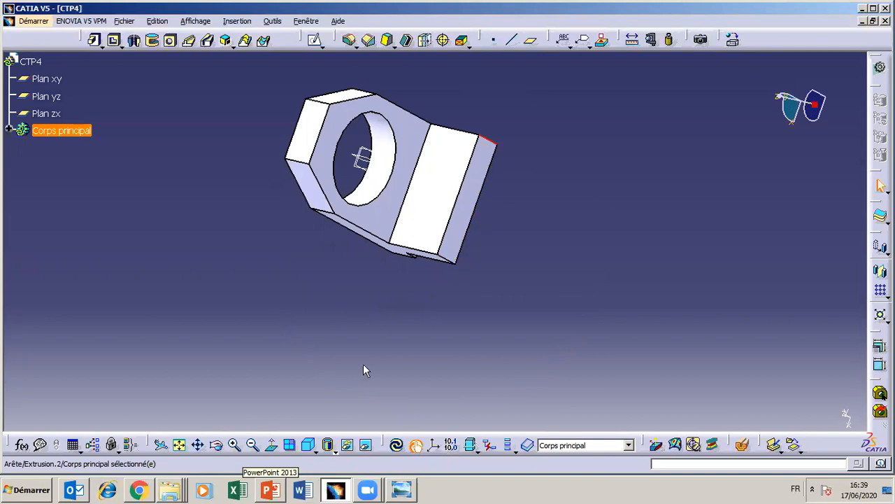
{"action": "left_click", "coordinate": [216, 445]}
{"action": "left_click_drag", "start_coordinate": [372, 334], "coordinate": [360, 242]}
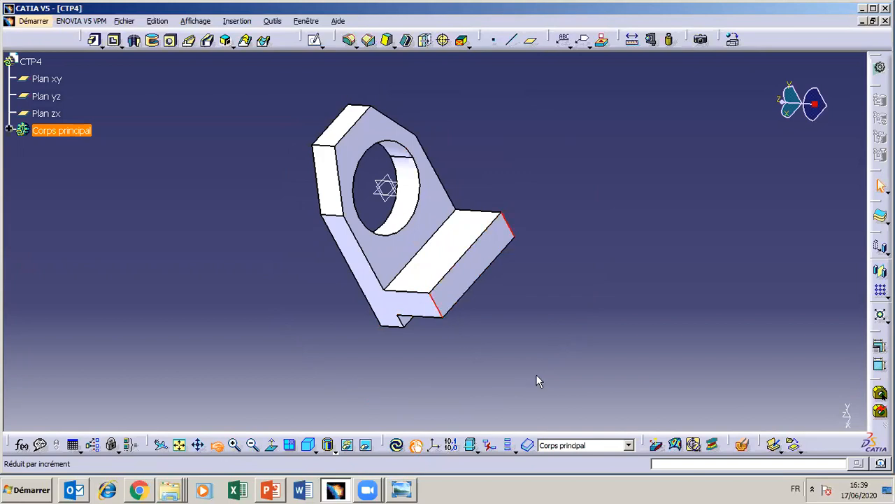
{"action": "left_click", "coordinate": [349, 40]}
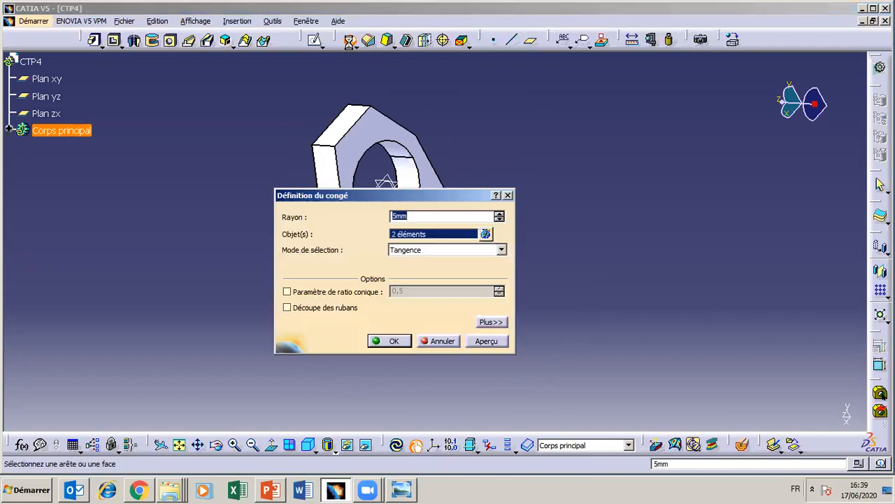
{"action": "type", "text": "1"}
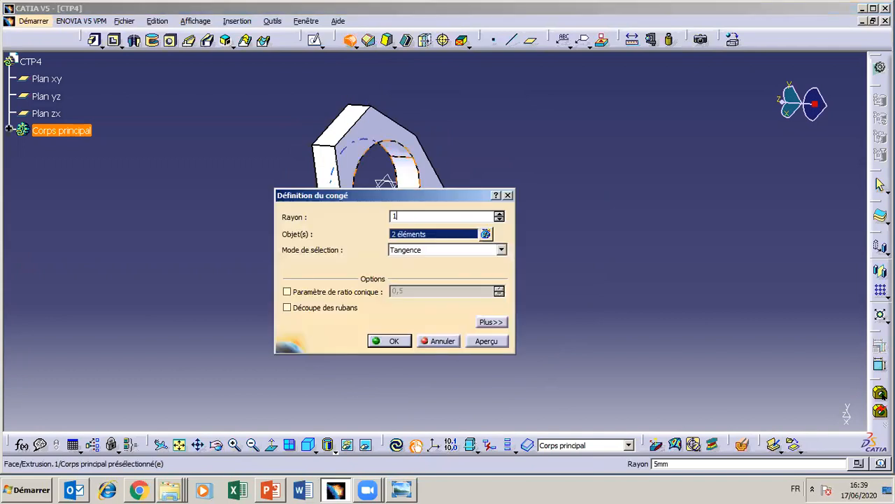
{"action": "type", "text": "0"}
{"action": "key", "text": "Return"}
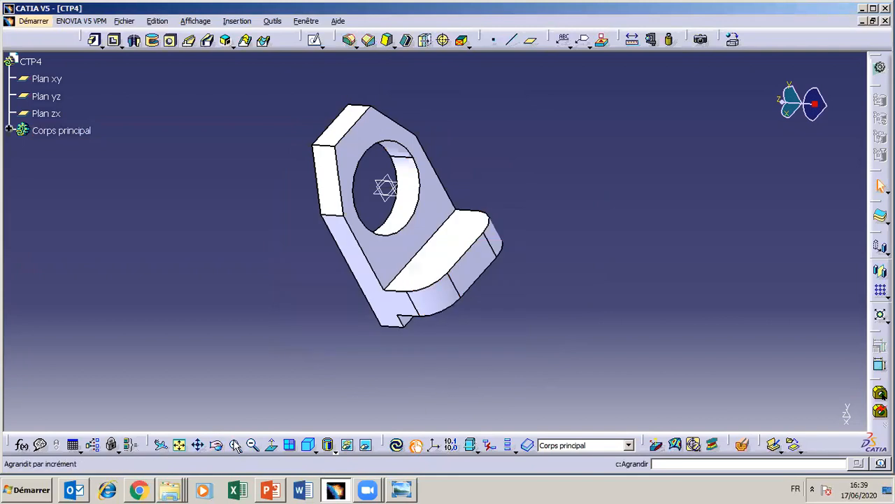
- Inspect the filleted tab from another angle and expand the main body's features in the specification tree
{"action": "left_click", "coordinate": [216, 444]}
{"action": "left_click_drag", "start_coordinate": [342, 246], "coordinate": [362, 261]}
{"action": "middle_click_drag", "start_coordinate": [361, 261], "coordinate": [371, 235]}
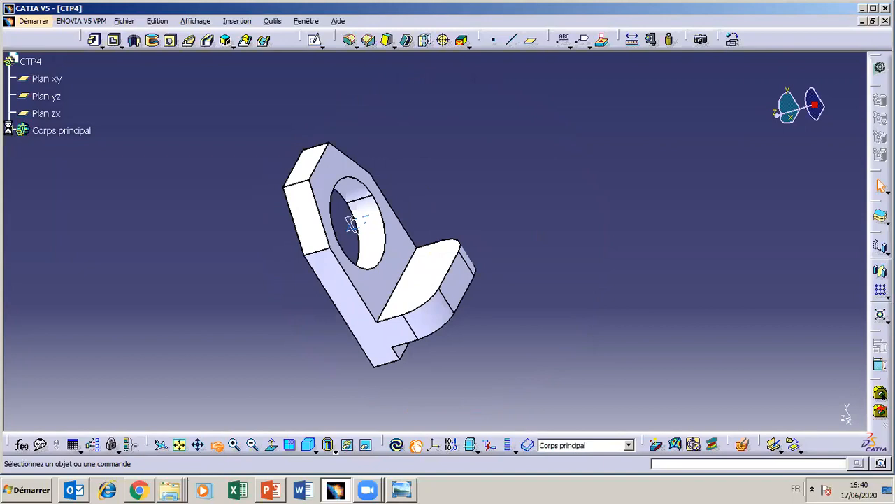
{"action": "left_click", "coordinate": [9, 130]}
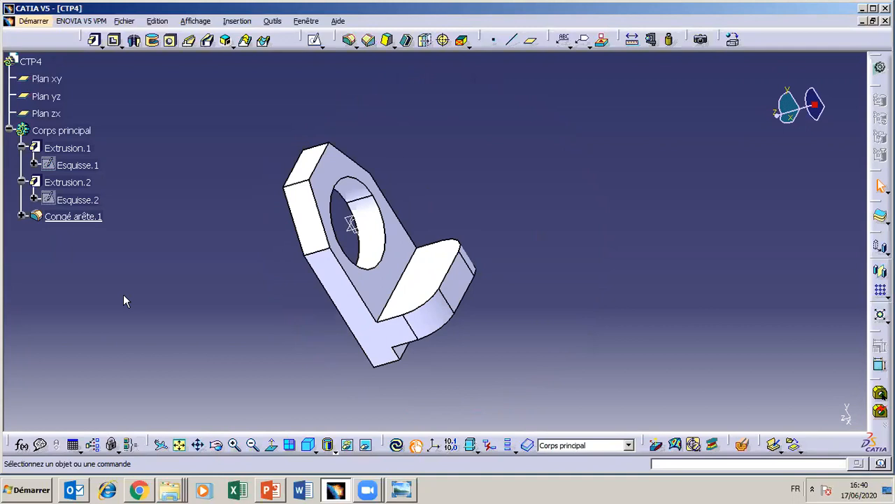
- Undo the edge fillet, the tab extrusion and its sketch, going back to the plain plate with the hole
{"action": "key", "text": "ctrl+z"}
{"action": "key", "text": "ctrl+z"}
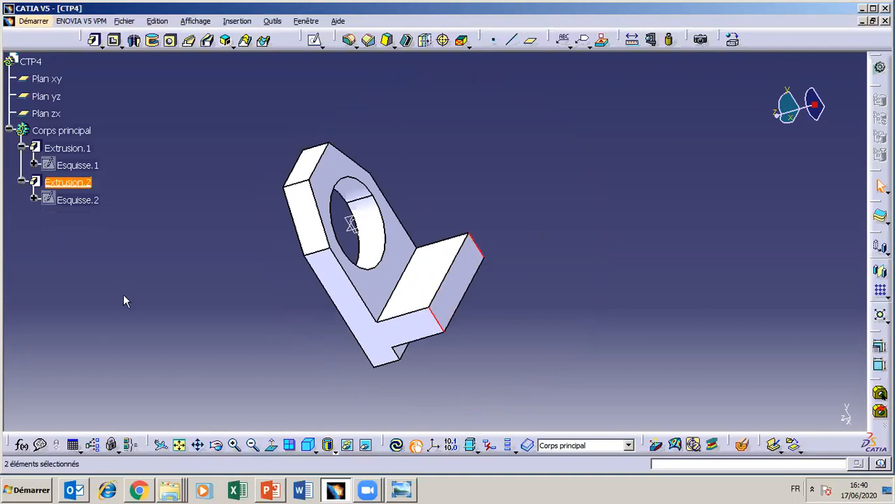
{"action": "key", "text": "ctrl+z"}
{"action": "key", "text": "ctrl+z"}
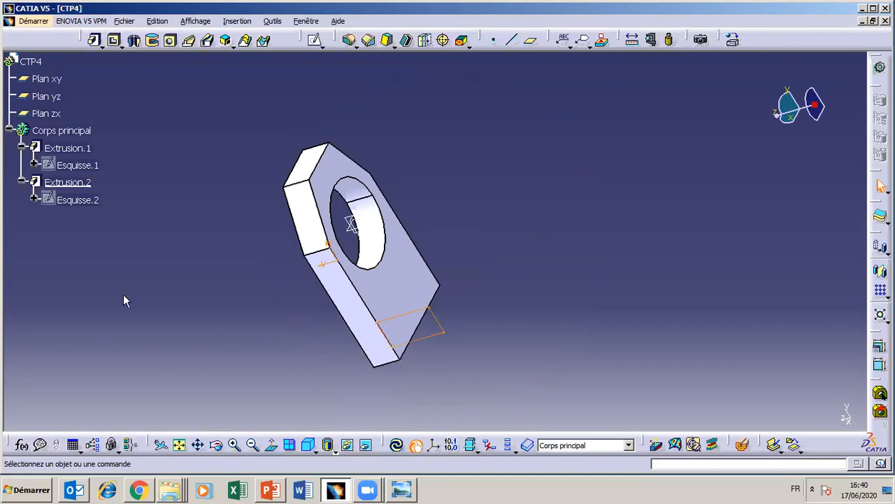
{"action": "left_click", "coordinate": [456, 356]}
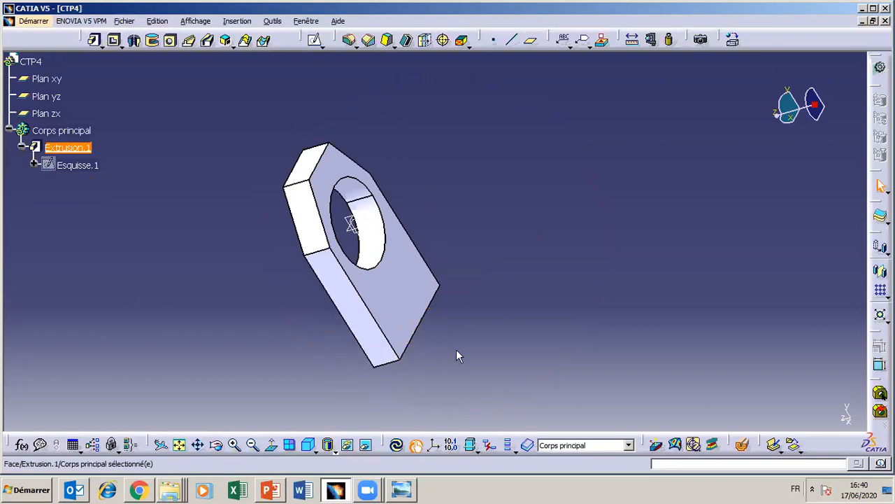
- Check the tab's height in the TP4 drawing and create a plane offset 25 mm from Plan zx, reversed toward the plate's flat end
{"action": "left_click", "coordinate": [410, 491]}
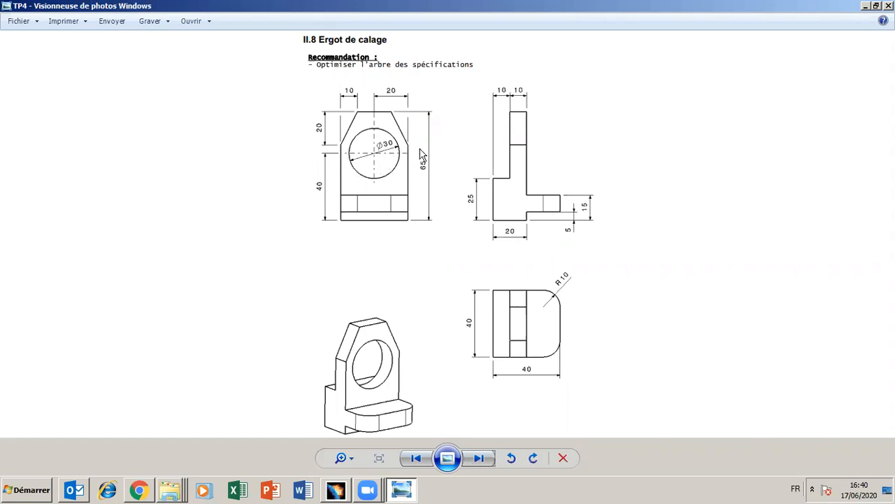
{"action": "left_click", "coordinate": [401, 489]}
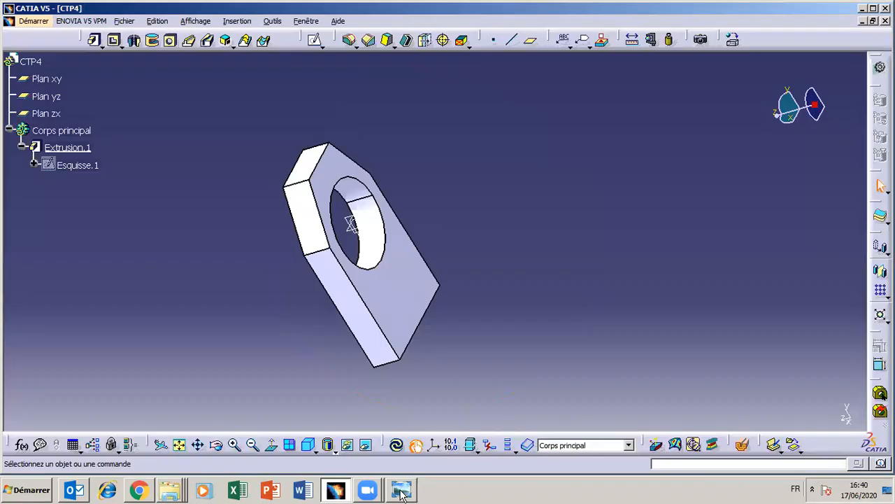
{"action": "left_click", "coordinate": [64, 117]}
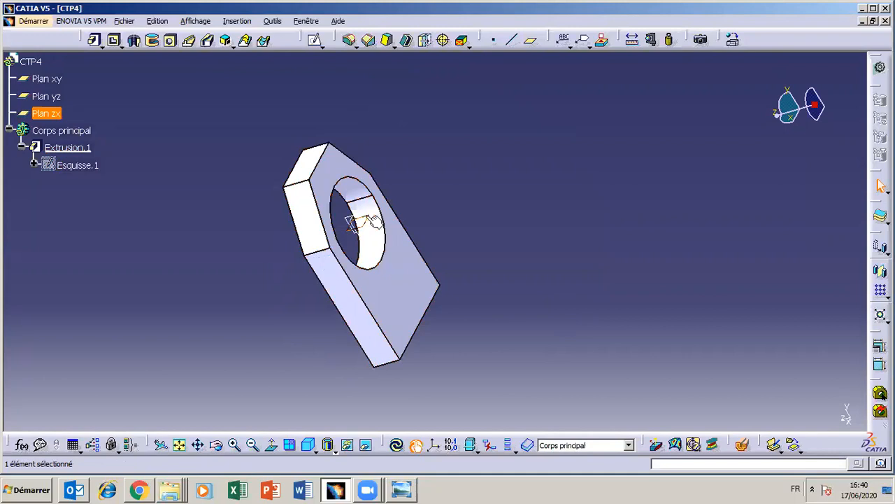
{"action": "left_click", "coordinate": [236, 445]}
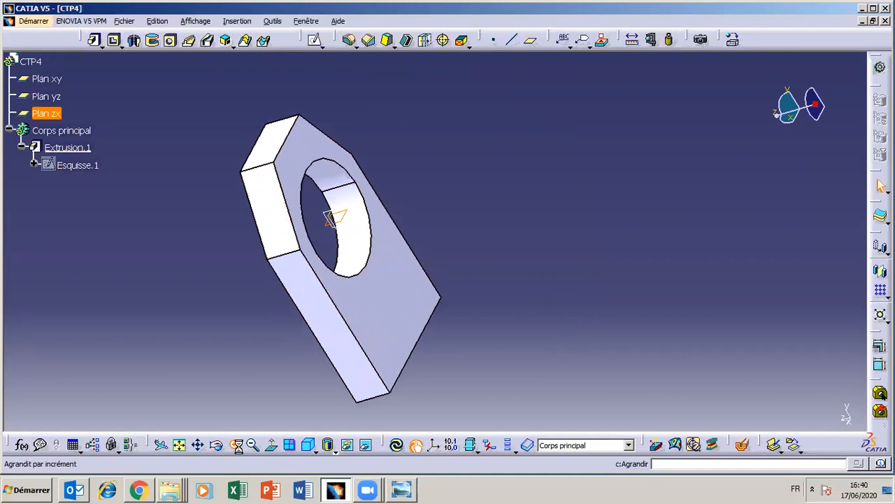
{"action": "left_click", "coordinate": [236, 445]}
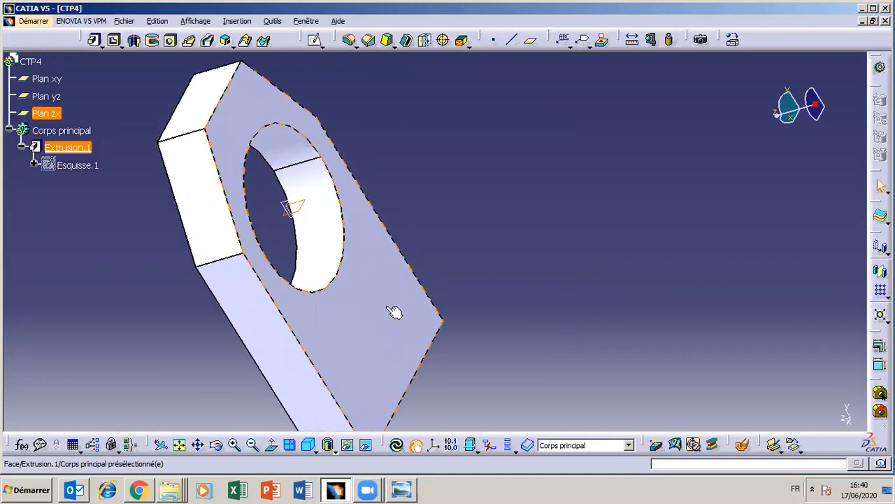
{"action": "left_click", "coordinate": [403, 490]}
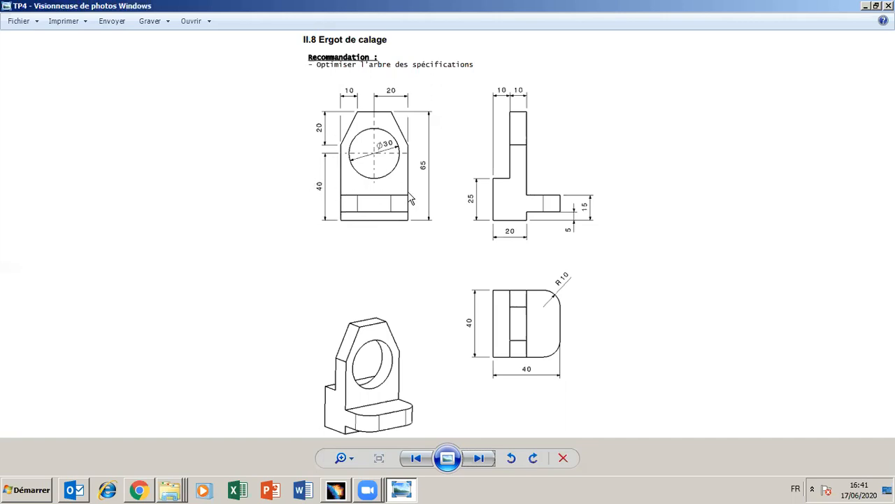
{"action": "left_click", "coordinate": [866, 7]}
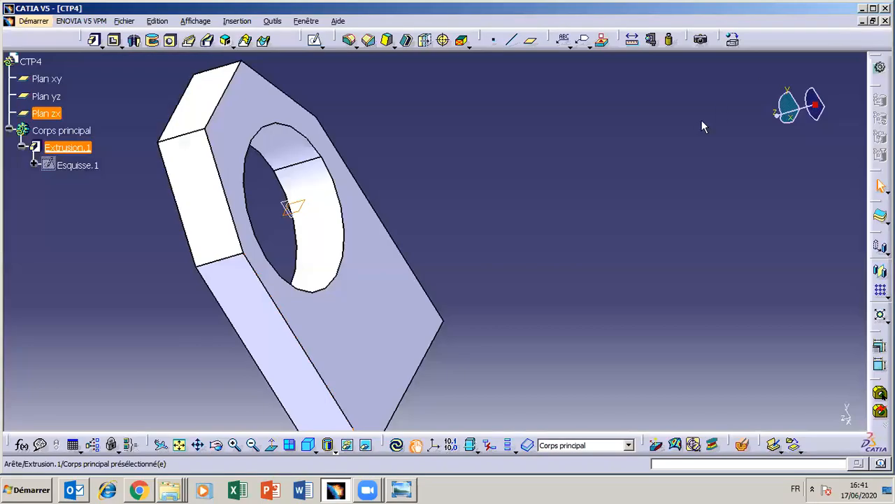
{"action": "left_click", "coordinate": [531, 43]}
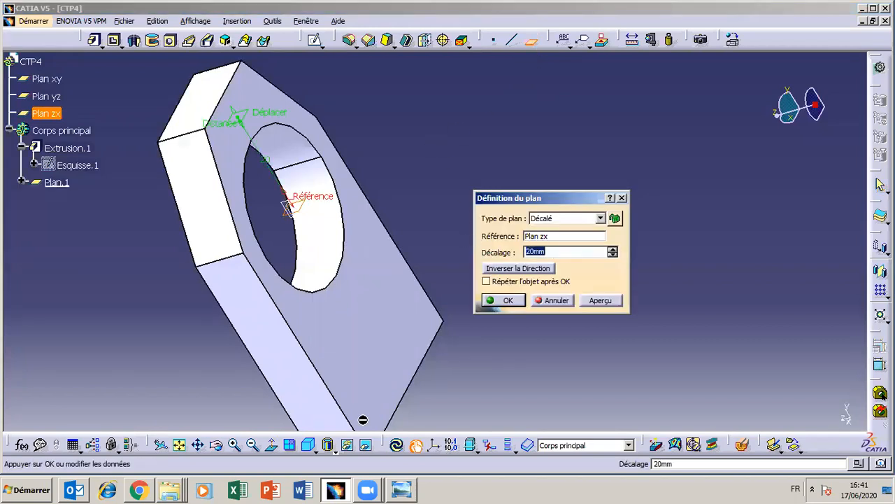
{"action": "left_click", "coordinate": [407, 491]}
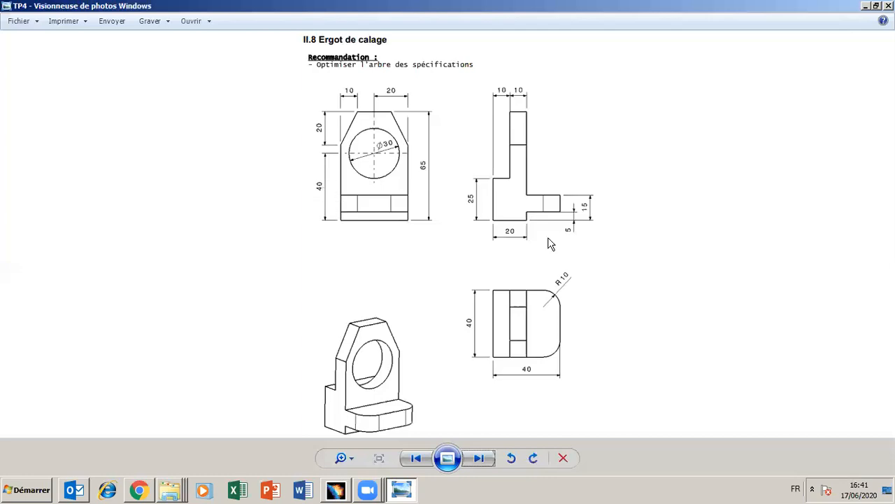
{"action": "left_click", "coordinate": [403, 491]}
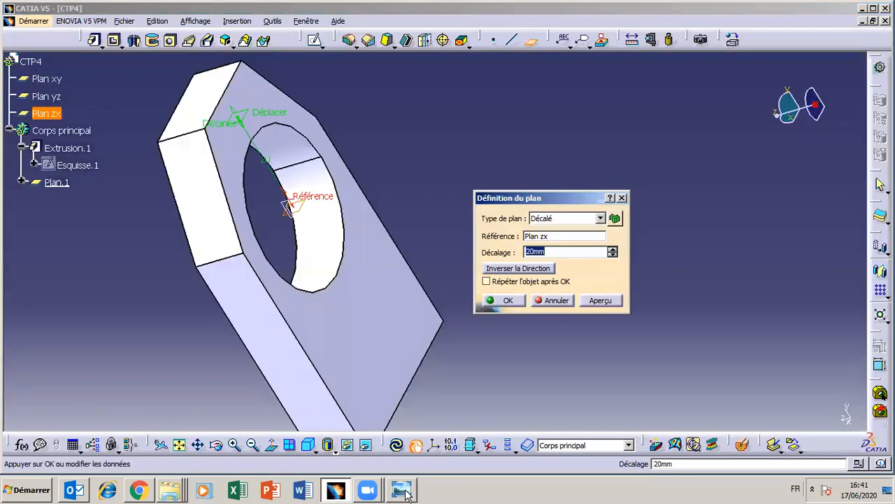
{"action": "type", "text": "25"}
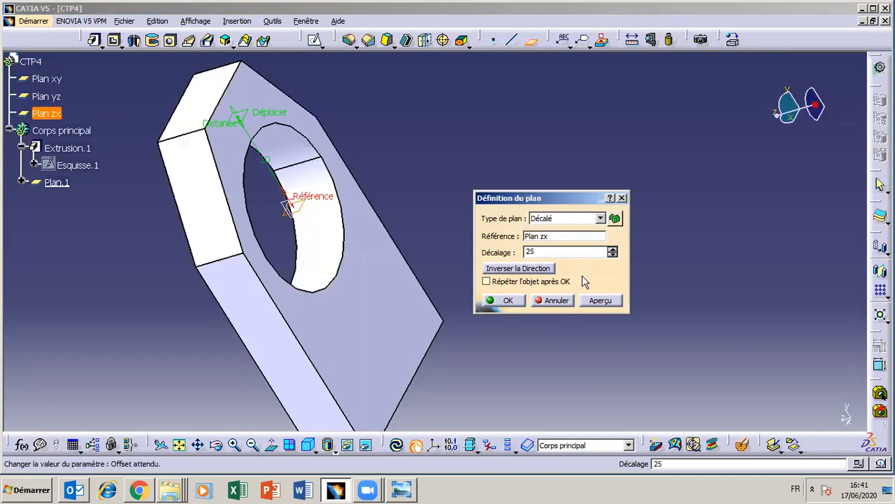
{"action": "left_click", "coordinate": [540, 270]}
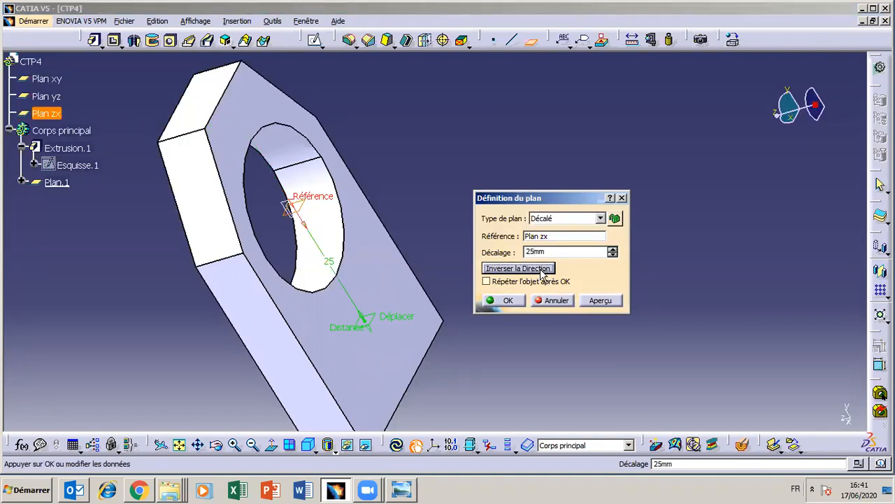
{"action": "left_click", "coordinate": [508, 300]}
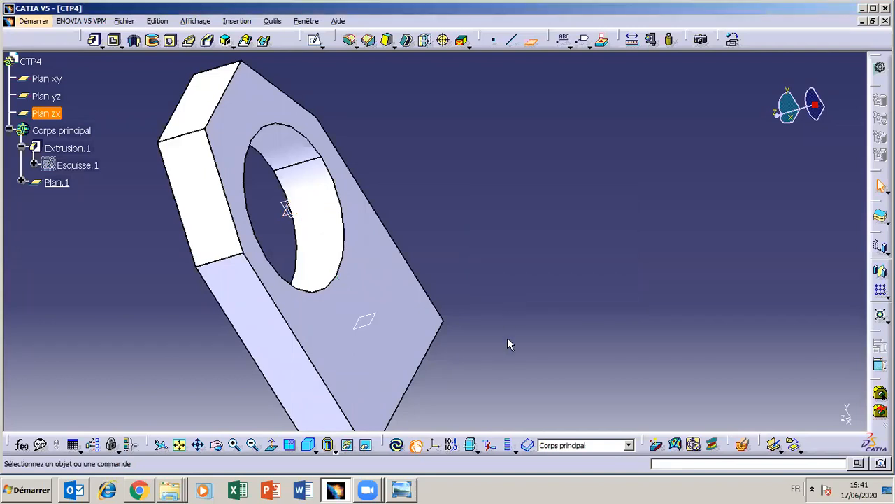
- Open a sketch on the new offset plane and check the tab's outline in the TP4 drawing's plan view
{"action": "middle_click_drag", "start_coordinate": [252, 377], "coordinate": [284, 259]}
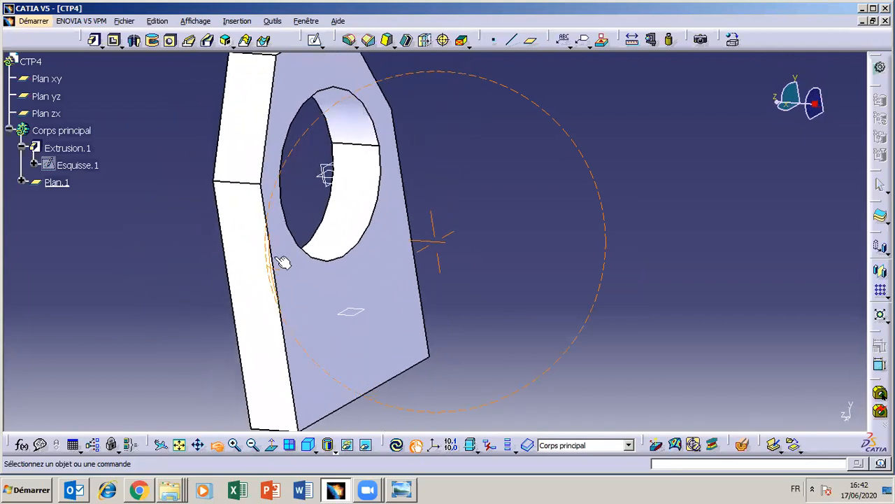
{"action": "left_click", "coordinate": [354, 314]}
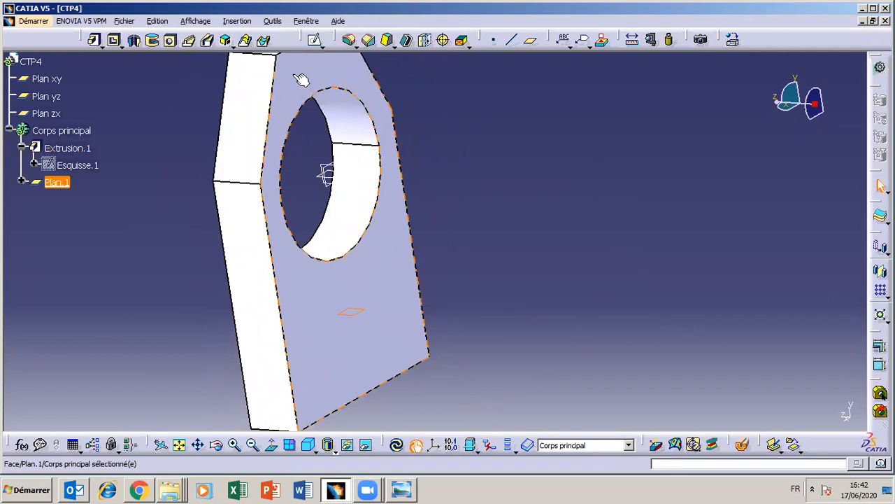
{"action": "left_click", "coordinate": [314, 40]}
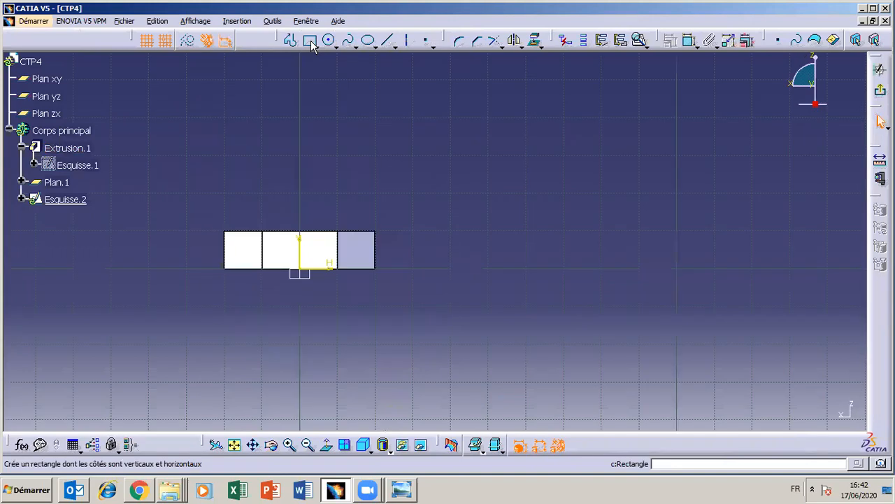
{"action": "left_click", "coordinate": [409, 494]}
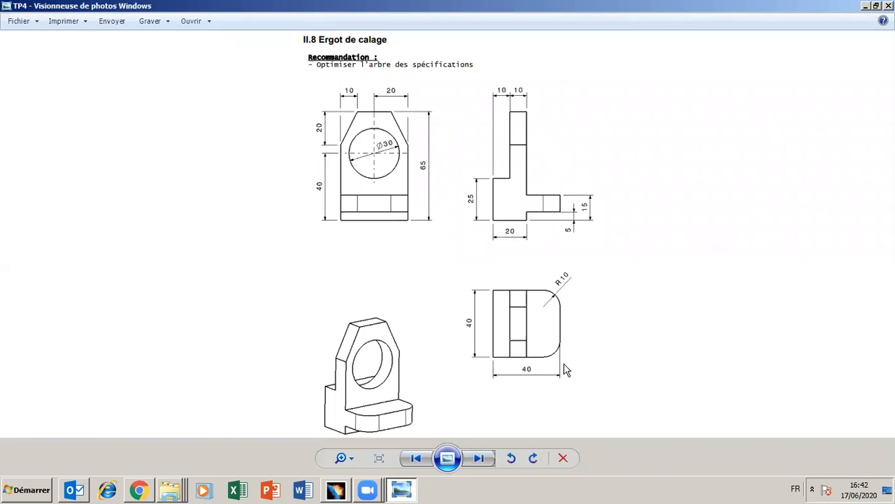
{"action": "left_click", "coordinate": [409, 493]}
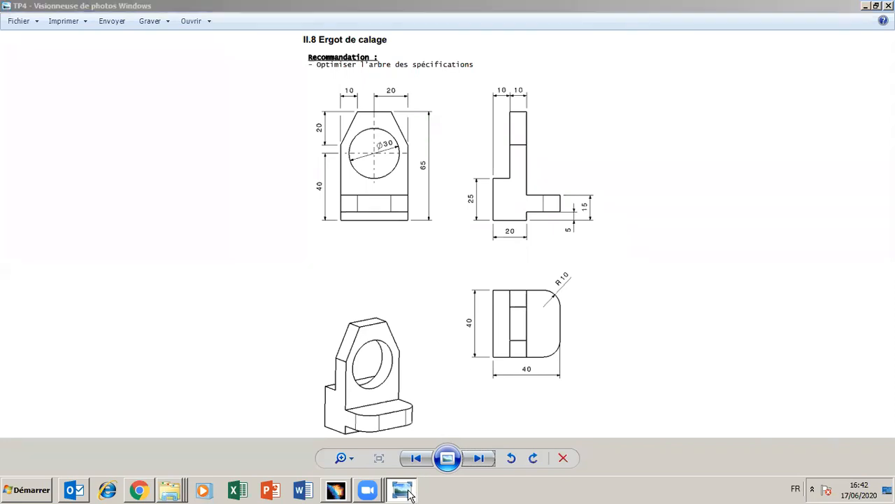
- Return from the TP4 drawing to CATIA and sketch a rectangle about 40 by 20 mm outward from the plate's face, starting at its corner
{"action": "left_click", "coordinate": [408, 493]}
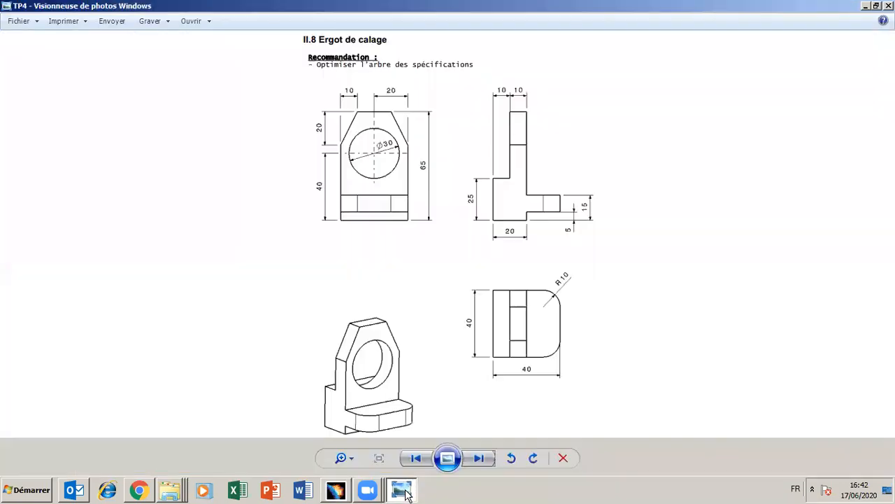
{"action": "left_click", "coordinate": [406, 493]}
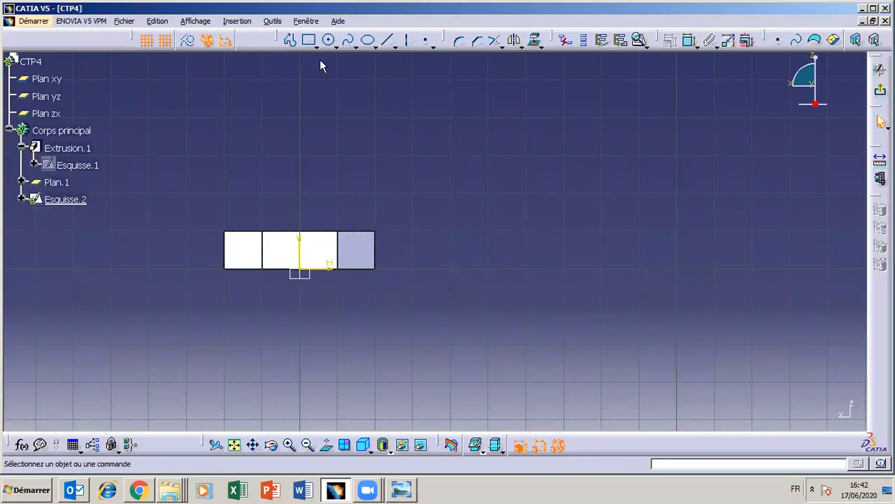
{"action": "left_click", "coordinate": [308, 40]}
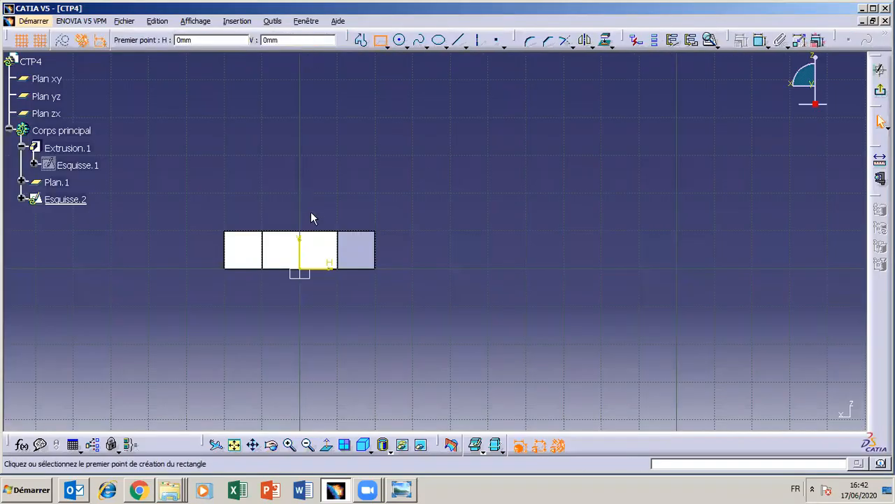
{"action": "left_click", "coordinate": [235, 267]}
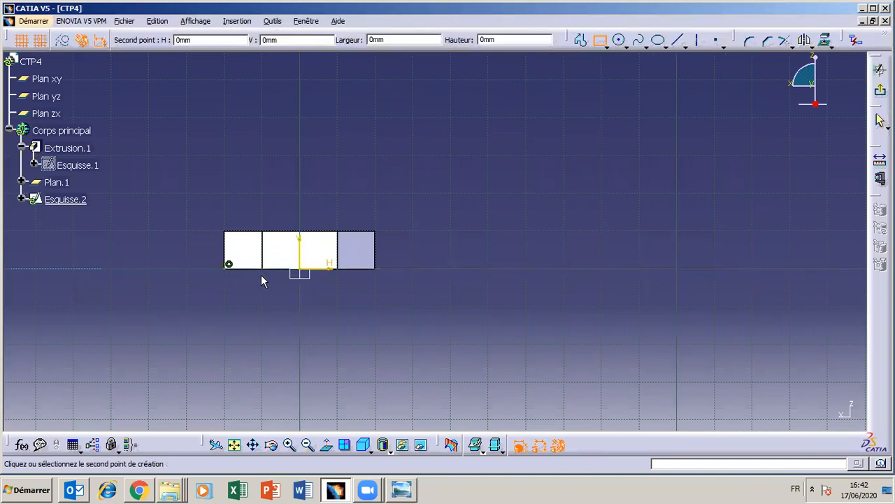
{"action": "left_click", "coordinate": [376, 345]}
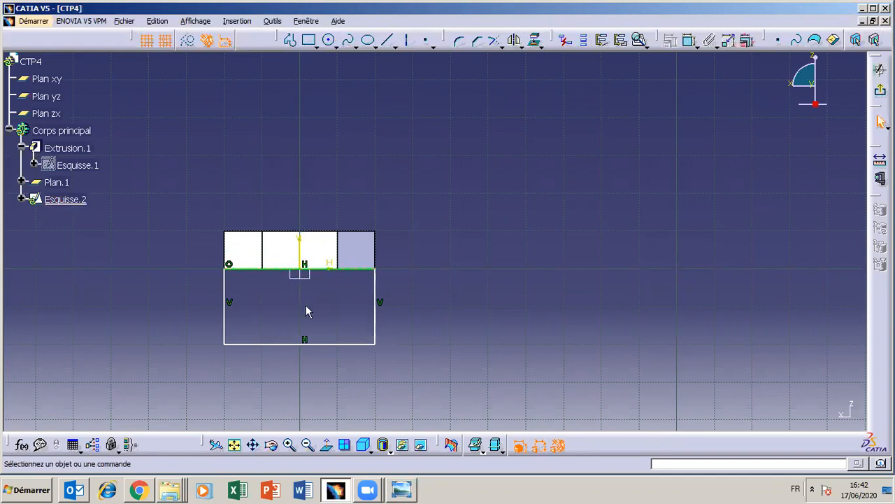
- Compare the rectangle with the plan view in the TP4 drawing and dimension its depth and width
{"action": "left_click", "coordinate": [401, 490]}
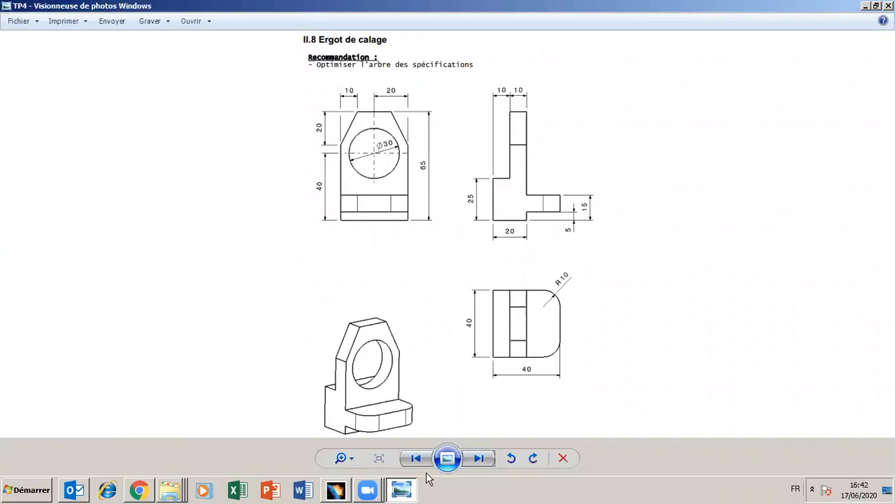
{"action": "left_click", "coordinate": [411, 489]}
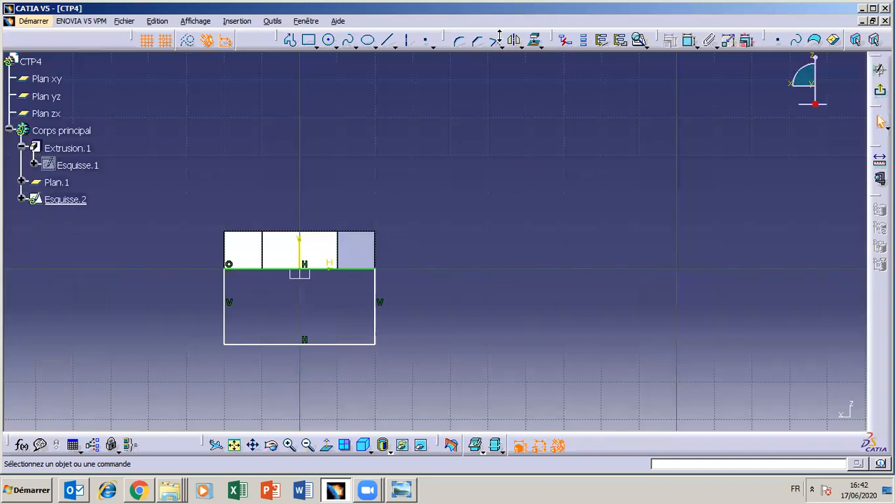
{"action": "left_click", "coordinate": [688, 45]}
{"action": "left_click", "coordinate": [273, 269]}
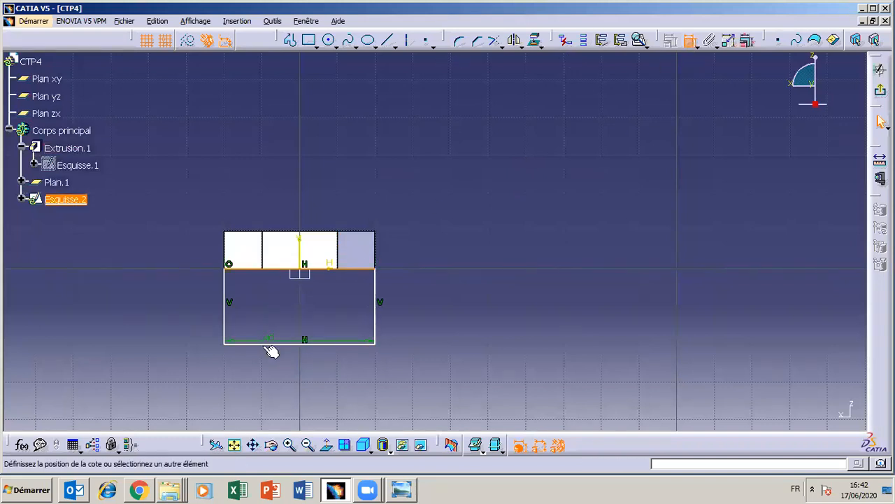
{"action": "left_click", "coordinate": [257, 350]}
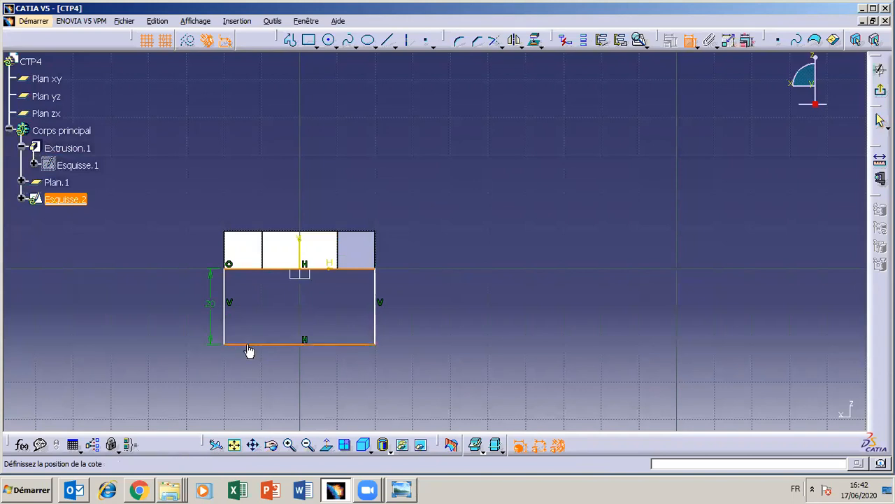
{"action": "left_click", "coordinate": [184, 312]}
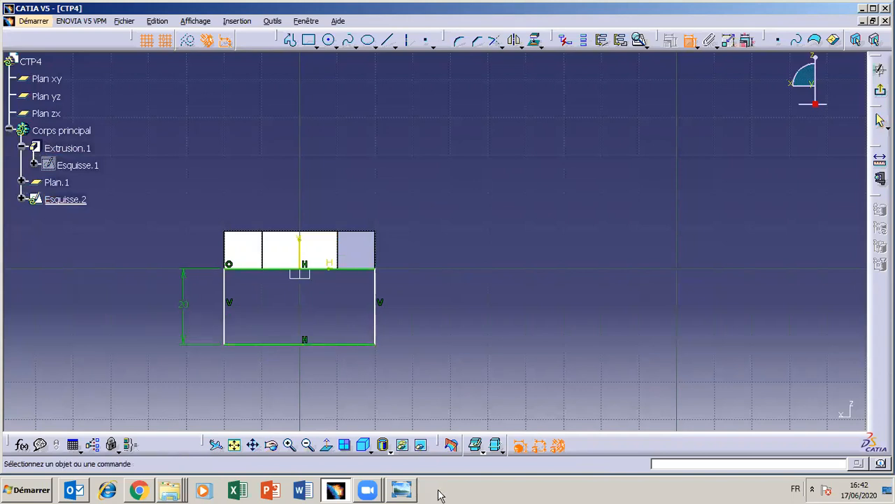
{"action": "left_click", "coordinate": [690, 40]}
{"action": "left_click", "coordinate": [226, 302]}
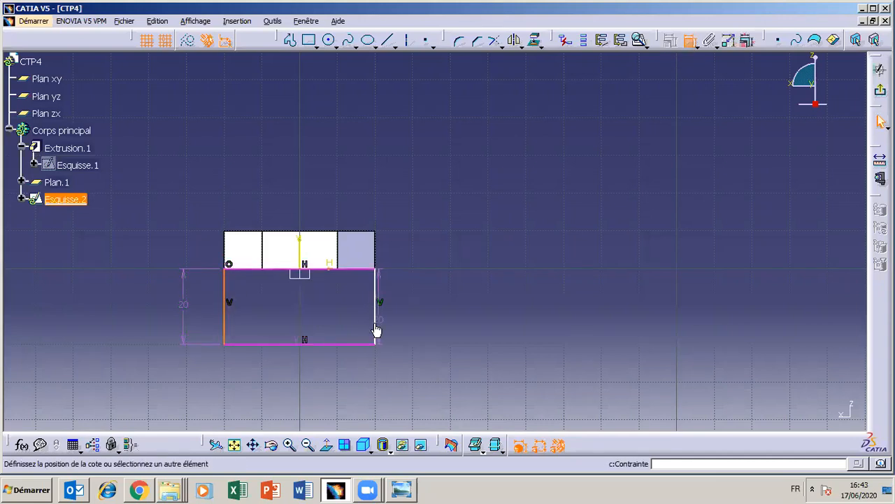
{"action": "left_click", "coordinate": [376, 326]}
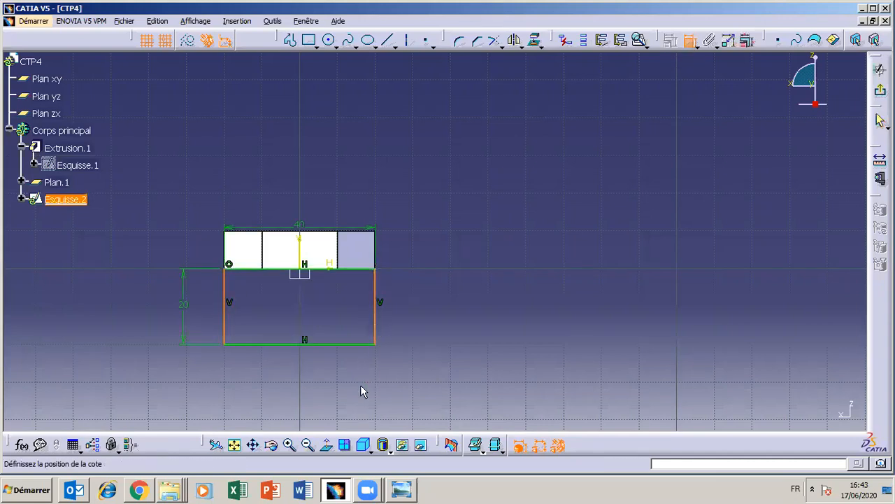
{"action": "left_click", "coordinate": [306, 384]}
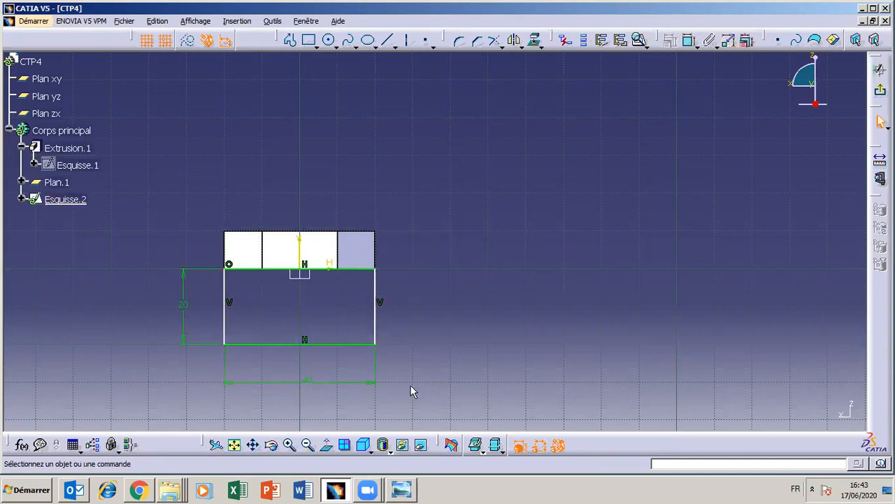
- Constrain the rectangle's side line on the +H side to be coincident with the plate's adjacent side edge
{"action": "left_click", "coordinate": [375, 327]}
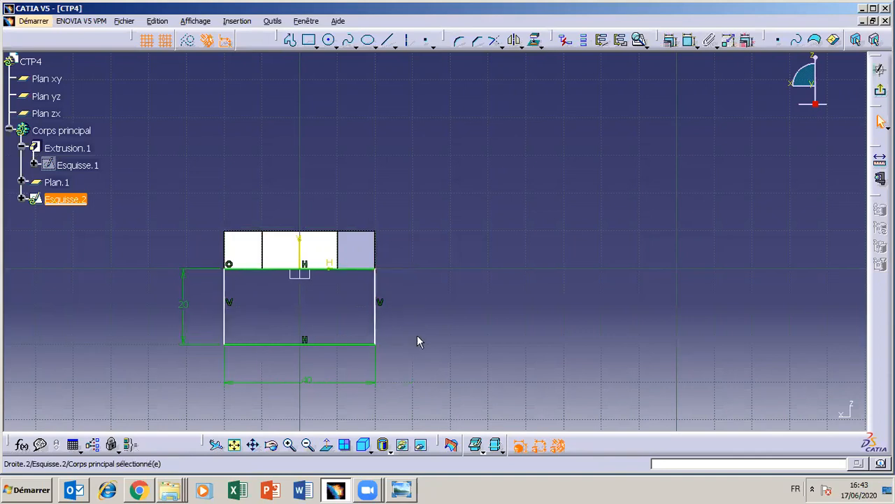
{"action": "left_click", "coordinate": [389, 322]}
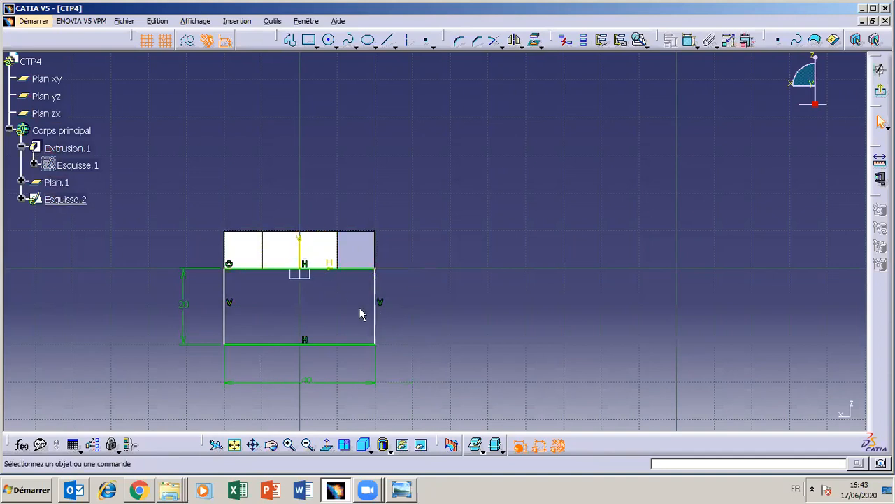
{"action": "left_click", "coordinate": [377, 322]}
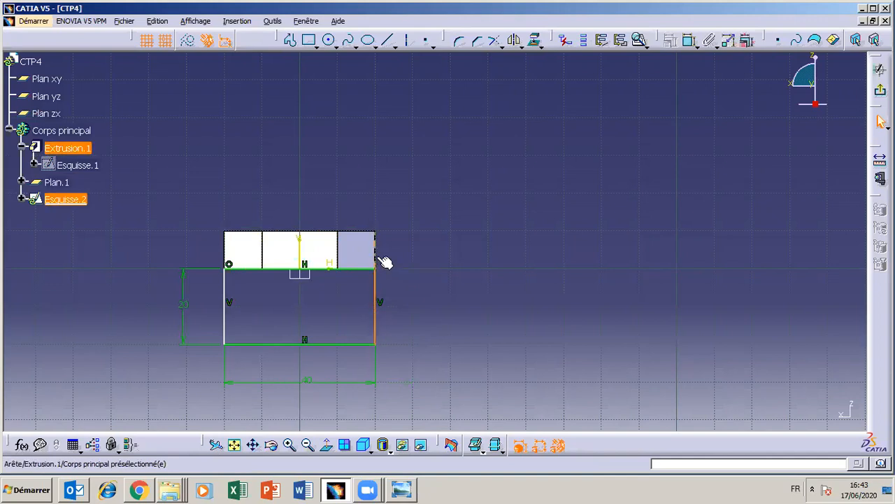
{"action": "left_click", "coordinate": [385, 260], "text": "ctrl"}
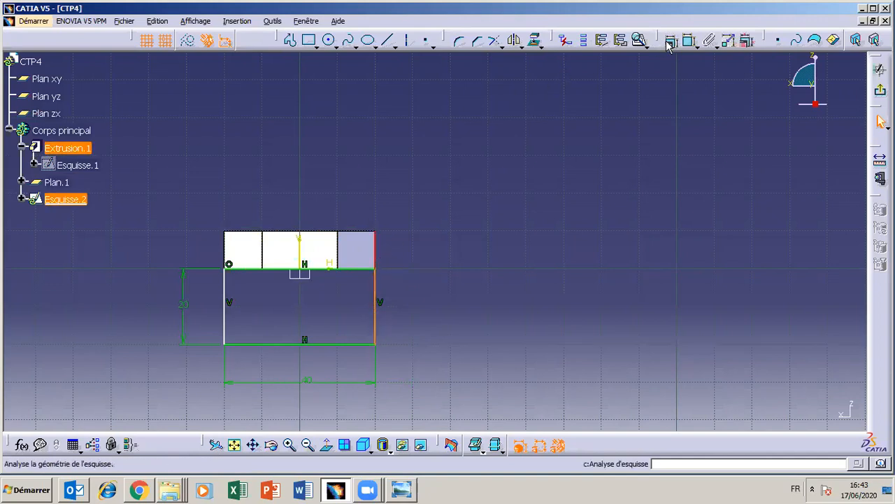
{"action": "left_click", "coordinate": [670, 39]}
{"action": "left_click", "coordinate": [566, 307]}
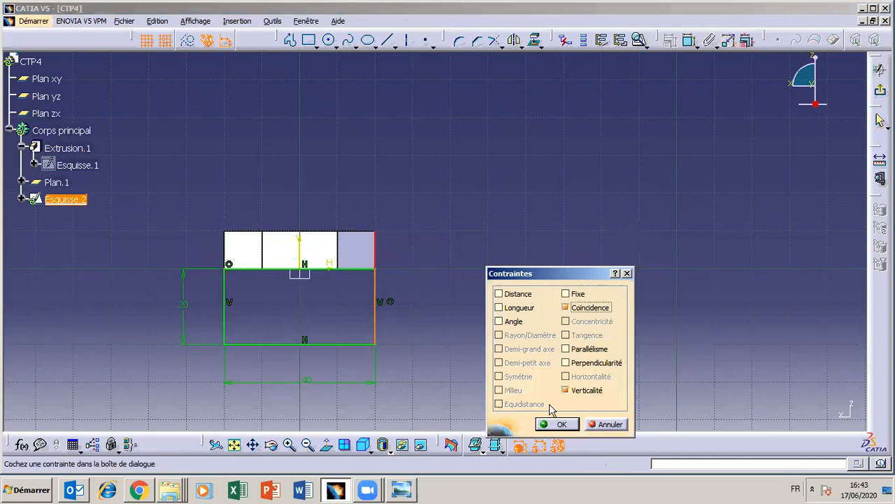
{"action": "left_click", "coordinate": [558, 424]}
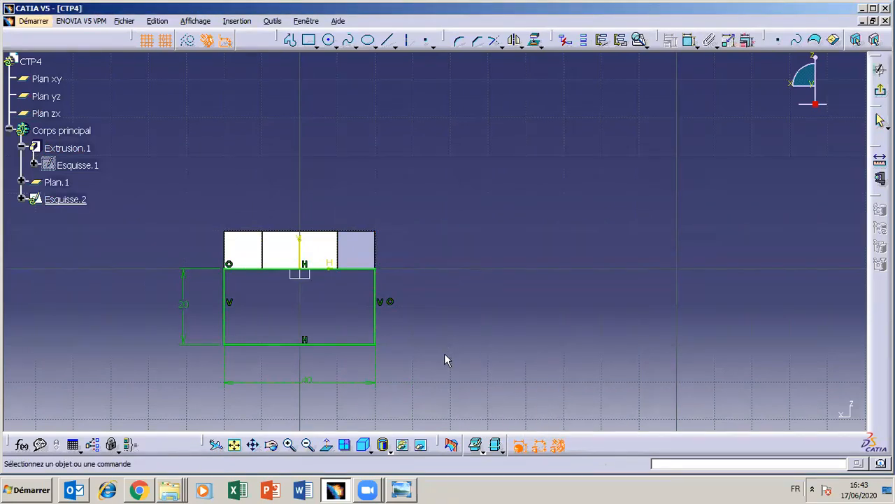
- Check the corner radius in the TP4 drawing and round the rectangle's outer corner on the +H side with a 10 mm radius
{"action": "left_click", "coordinate": [403, 490]}
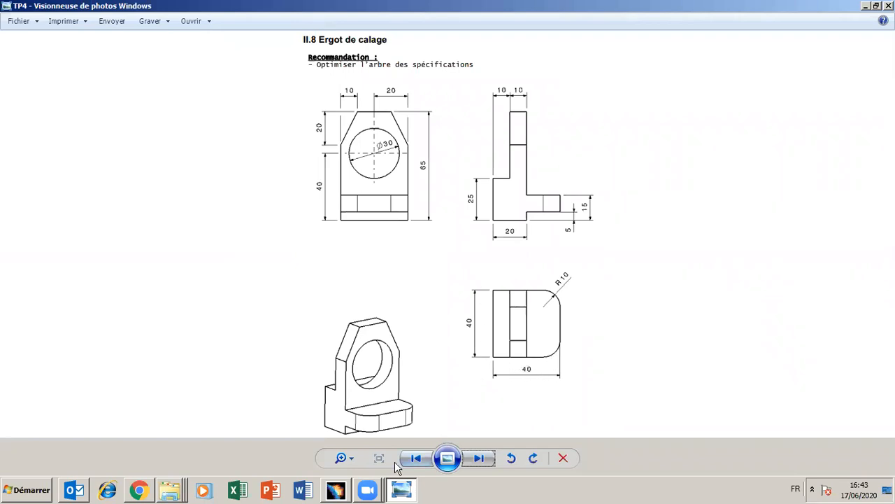
{"action": "left_click", "coordinate": [403, 490]}
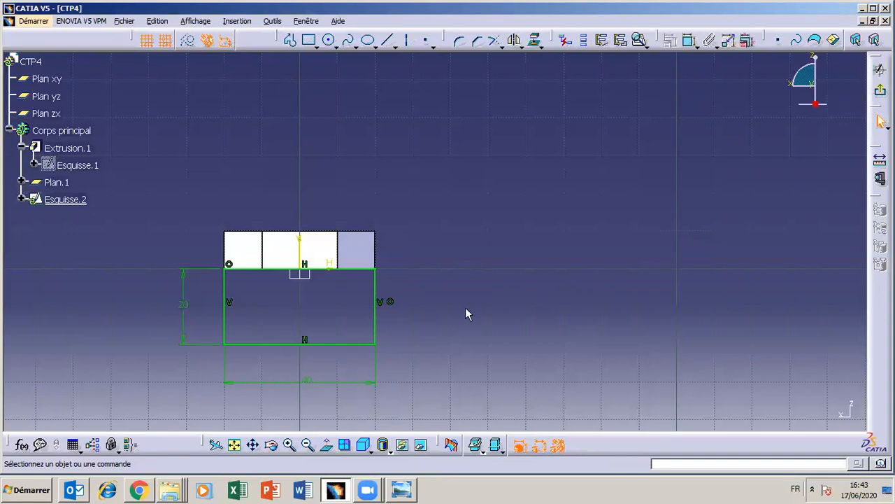
{"action": "left_click", "coordinate": [461, 44]}
{"action": "key", "text": "Escape"}
{"action": "left_click", "coordinate": [376, 313]}
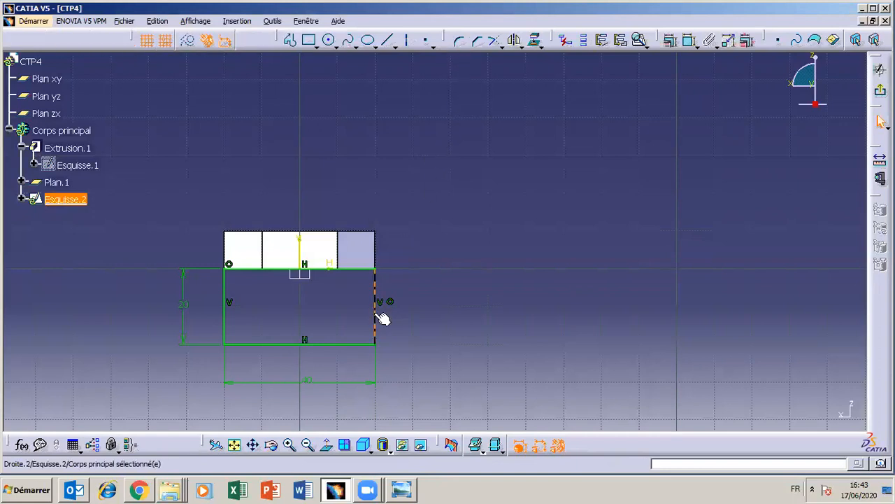
{"action": "left_click", "coordinate": [349, 344], "text": "ctrl"}
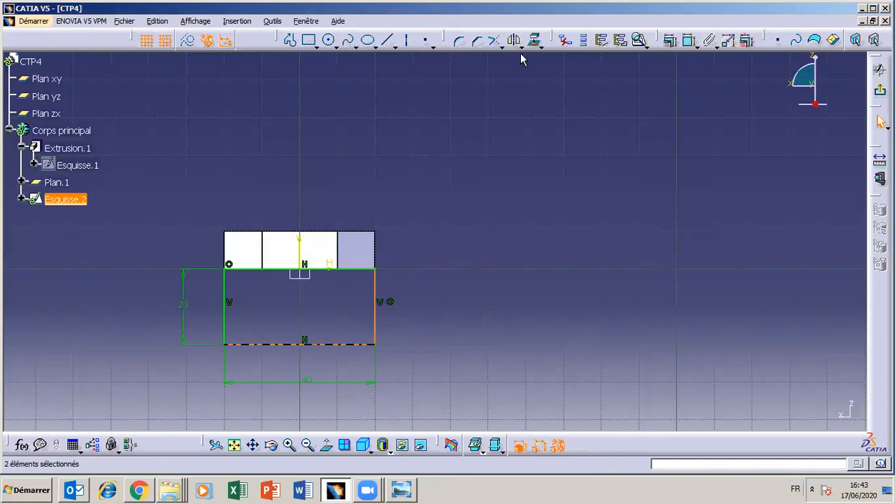
{"action": "left_click", "coordinate": [459, 40]}
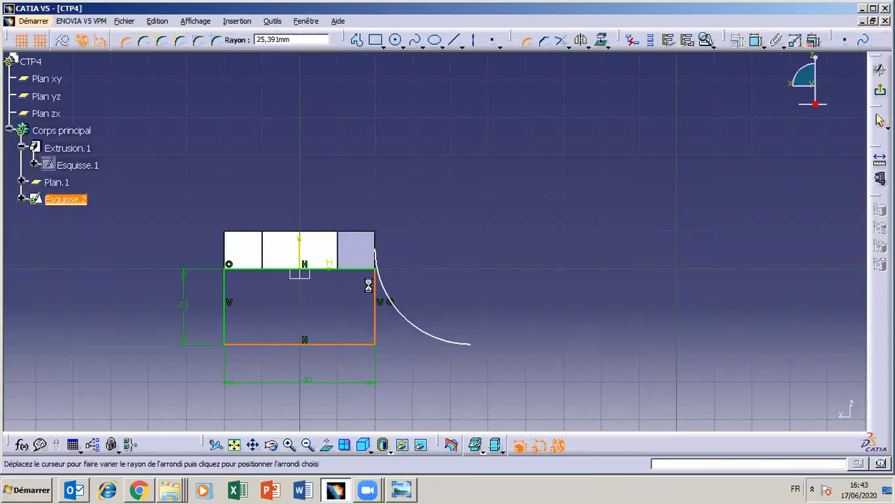
{"action": "left_click", "coordinate": [365, 334]}
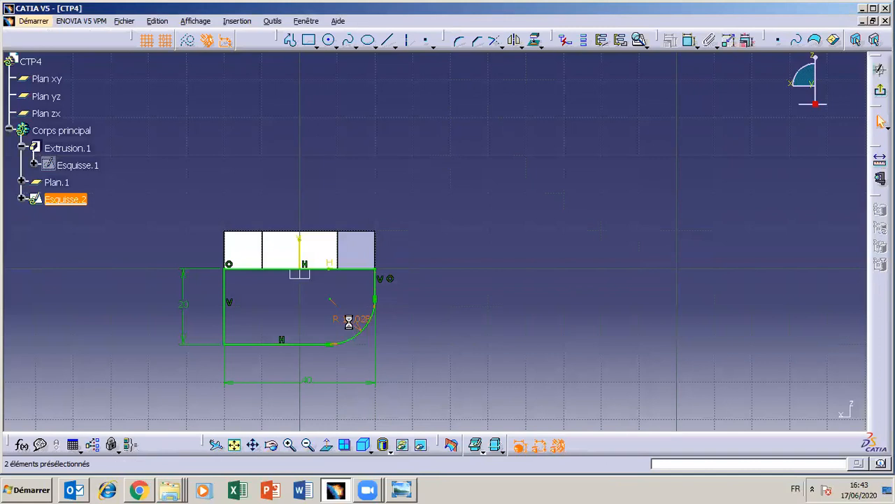
{"action": "double_click", "coordinate": [352, 323]}
{"action": "type", "text": "10"}
{"action": "key", "text": "Return"}
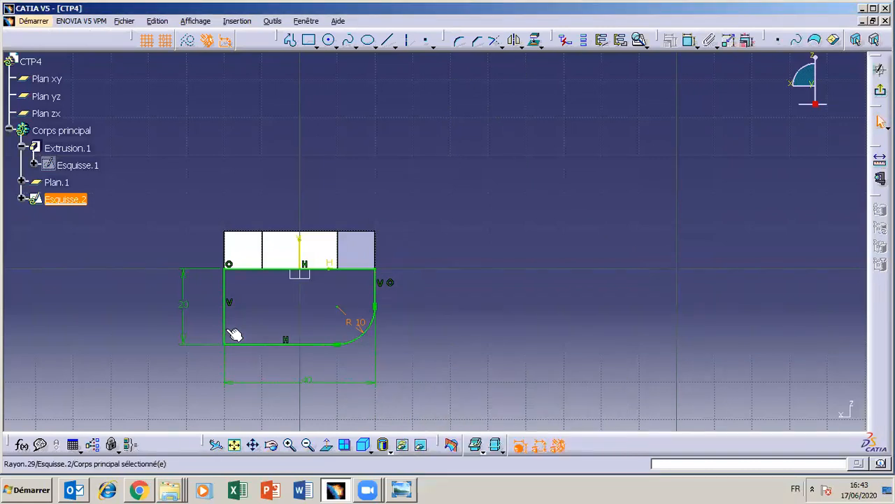
- Round the rectangle's other outer corner with a 10 mm radius
{"action": "left_click", "coordinate": [224, 326]}
{"action": "left_click", "coordinate": [246, 344], "text": "ctrl"}
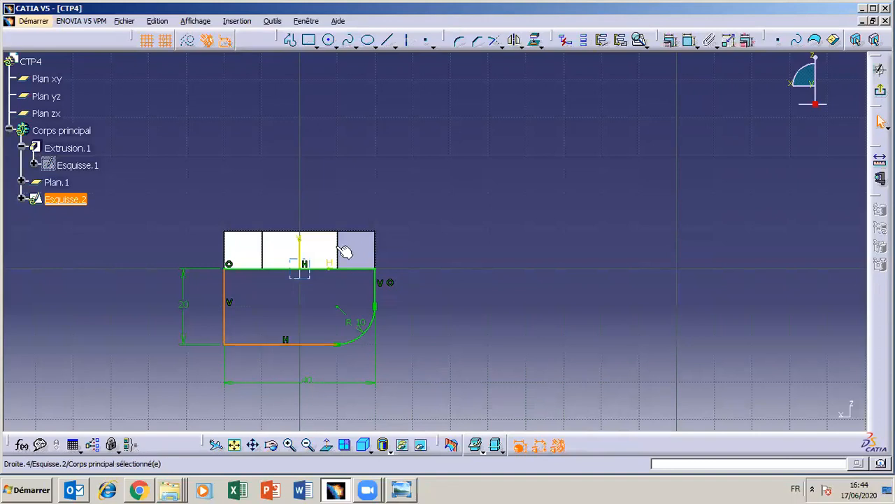
{"action": "left_click", "coordinate": [459, 40]}
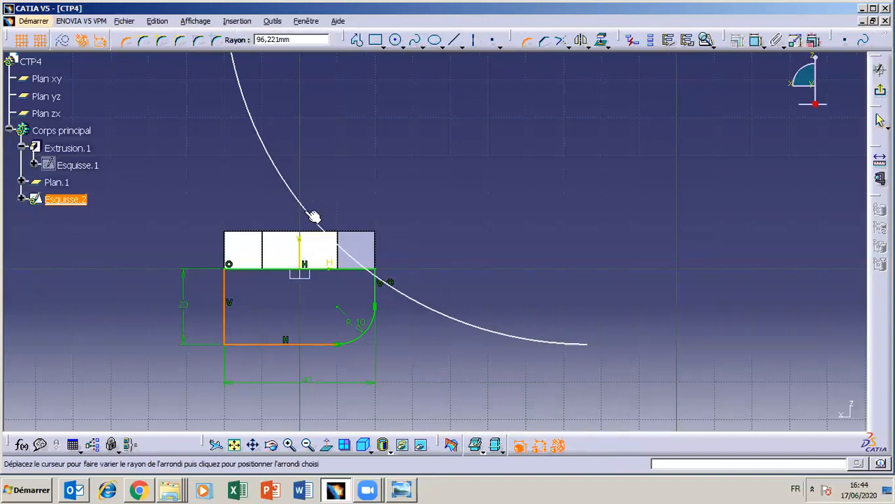
{"action": "left_click", "coordinate": [233, 341]}
{"action": "double_click", "coordinate": [240, 326]}
{"action": "type", "text": "10"}
{"action": "key", "text": "Return"}
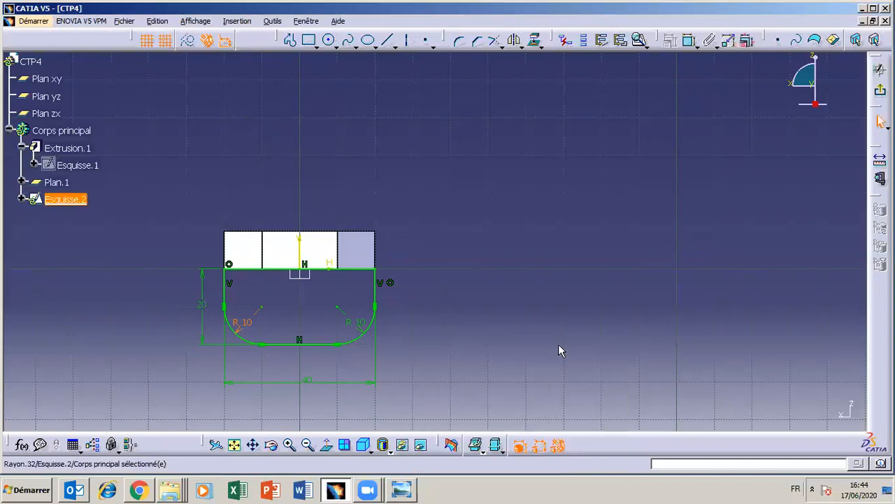
{"action": "left_click", "coordinate": [558, 344]}
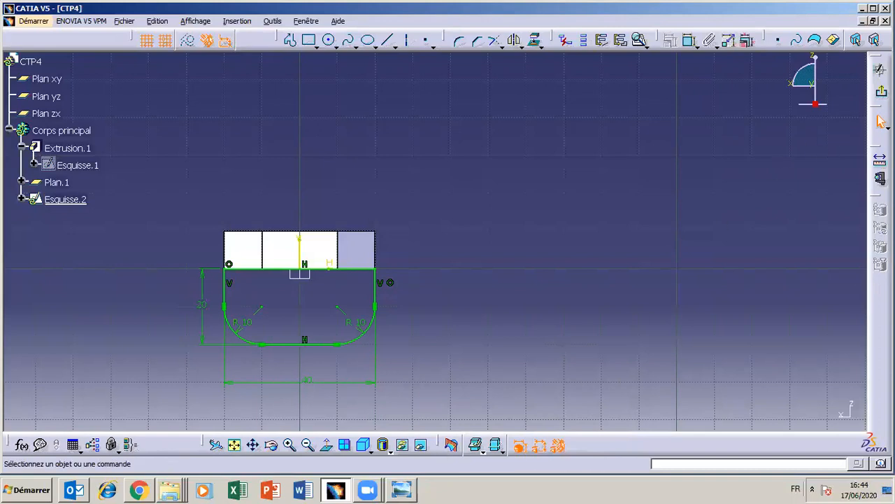
- Leave the rounded tab's sketch, check the tab's thickness in the TP4 drawing, and extrude it 10 mm in the reversed direction
{"action": "left_click", "coordinate": [879, 69]}
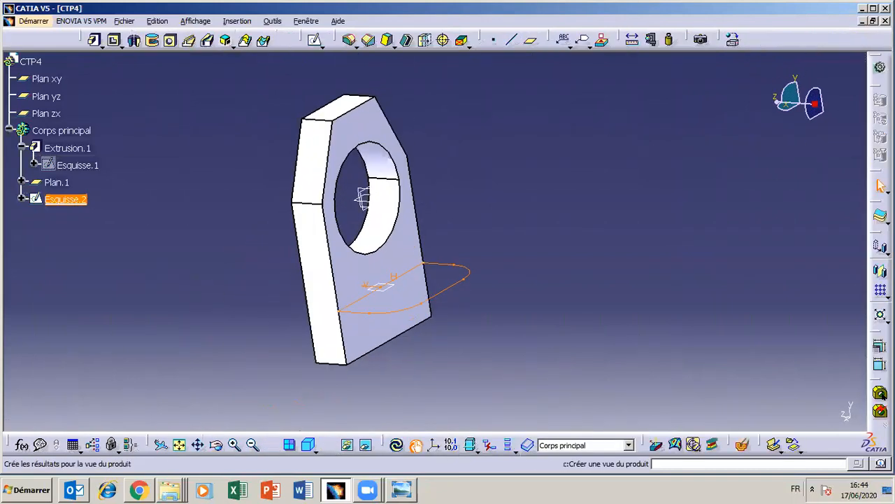
{"action": "left_click", "coordinate": [402, 492]}
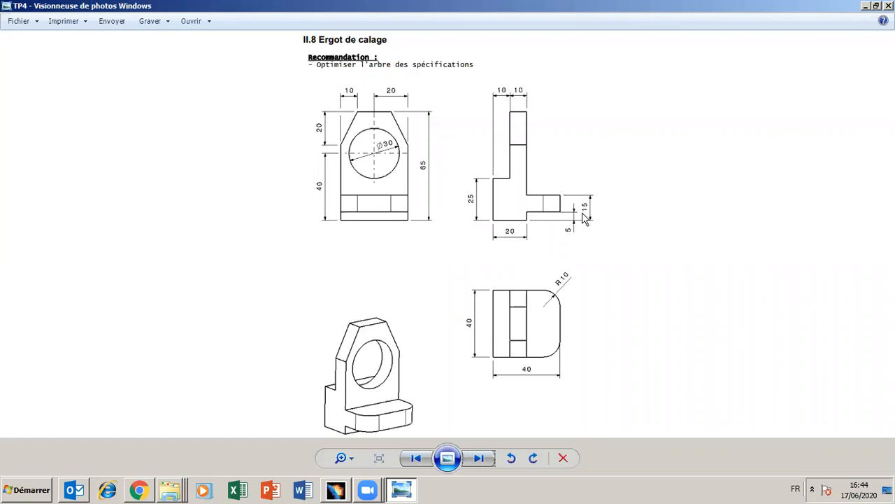
{"action": "left_click", "coordinate": [402, 490]}
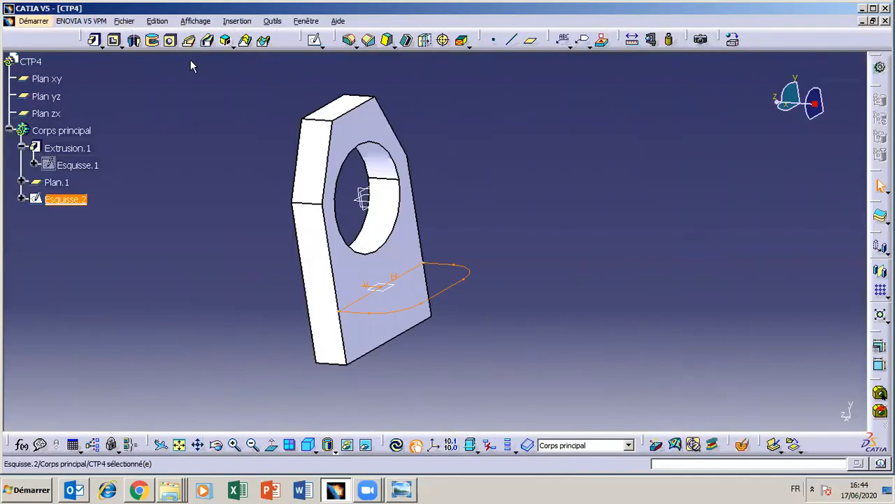
{"action": "left_click", "coordinate": [96, 41]}
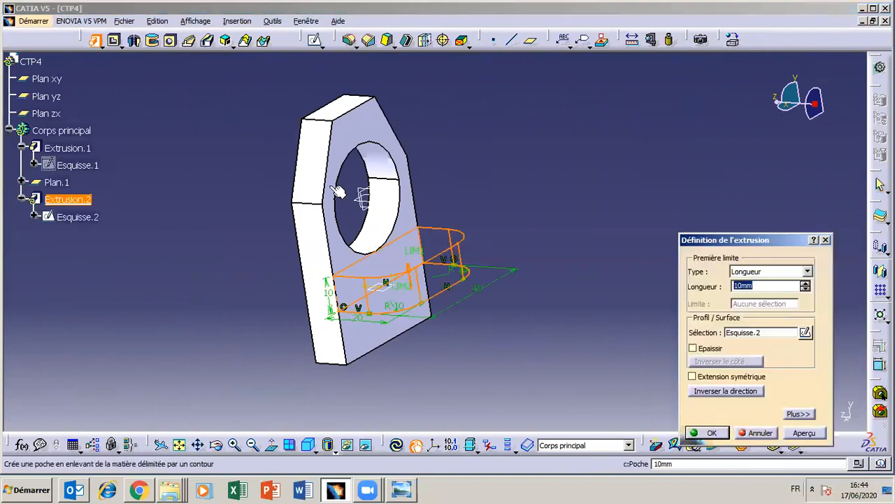
{"action": "left_click", "coordinate": [734, 396]}
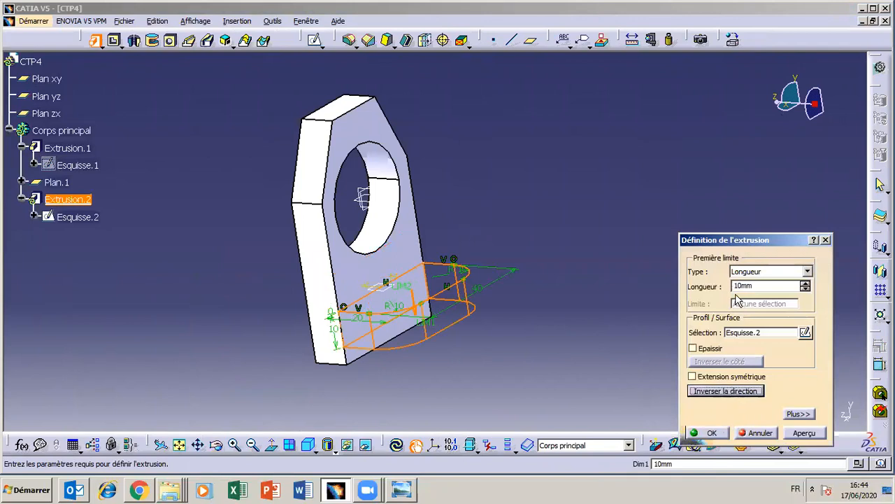
{"action": "left_click", "coordinate": [709, 434]}
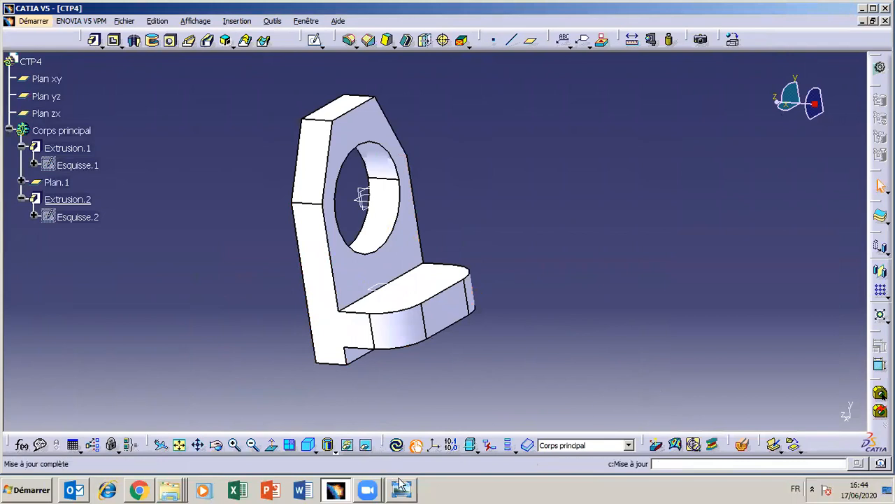
- Study the rear block in the TP4 drawing's views and open a new sketch on the plate's narrow side face
{"action": "middle_click_drag", "start_coordinate": [328, 280], "coordinate": [350, 301]}
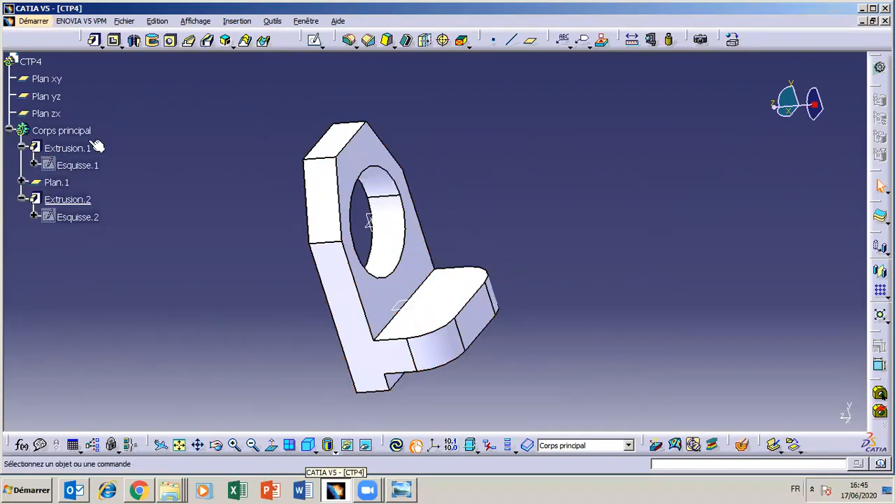
{"action": "left_click", "coordinate": [402, 491]}
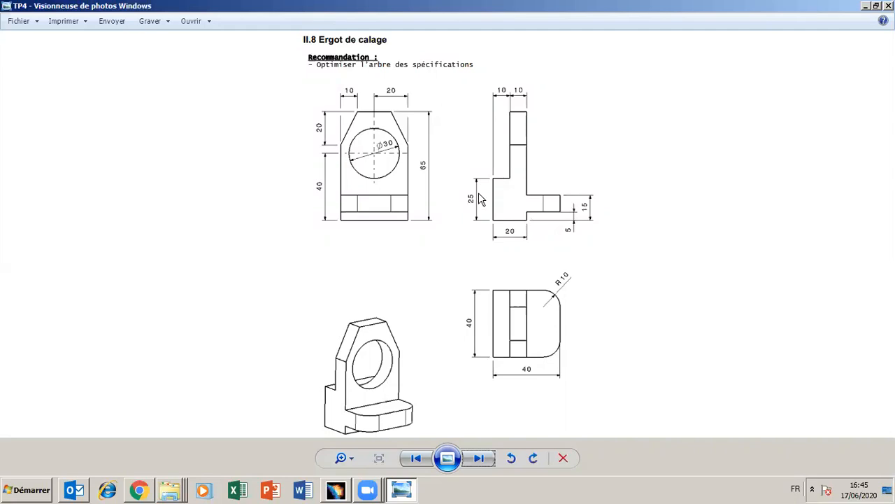
{"action": "left_click", "coordinate": [402, 492]}
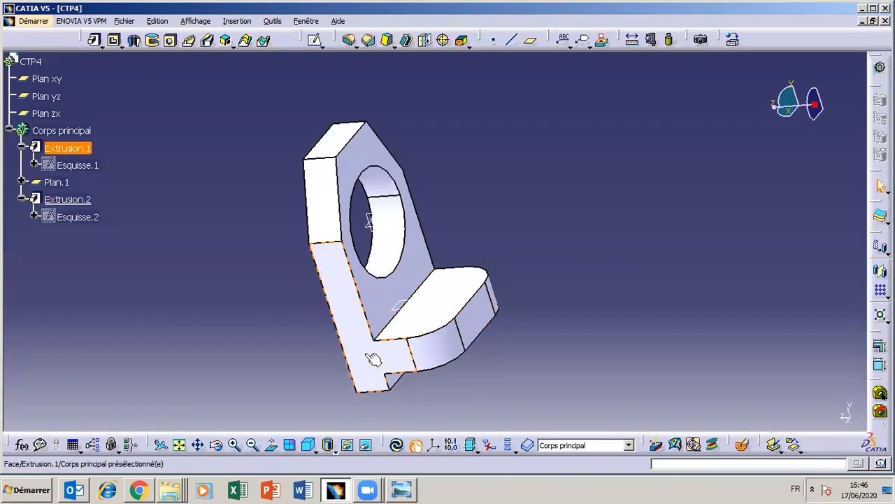
{"action": "left_click", "coordinate": [402, 491]}
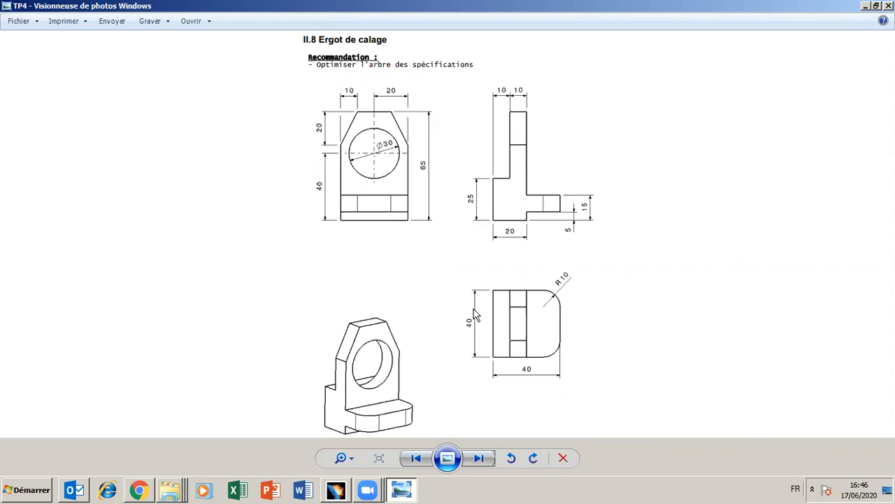
{"action": "left_click", "coordinate": [396, 492]}
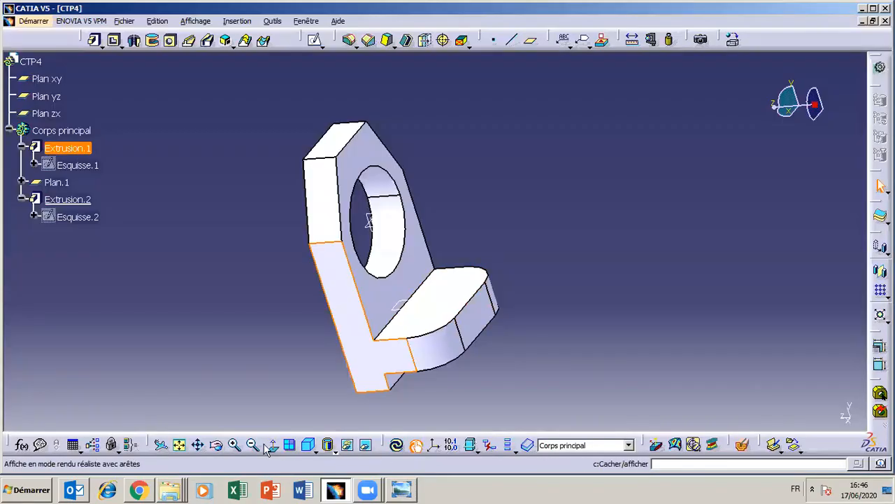
{"action": "left_click", "coordinate": [217, 445]}
{"action": "left_click_drag", "start_coordinate": [410, 376], "coordinate": [398, 217]}
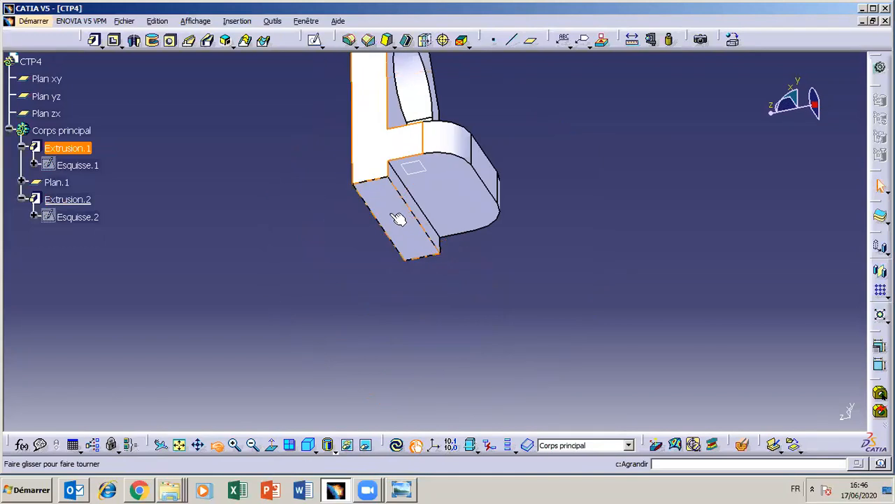
{"action": "left_click", "coordinate": [403, 491]}
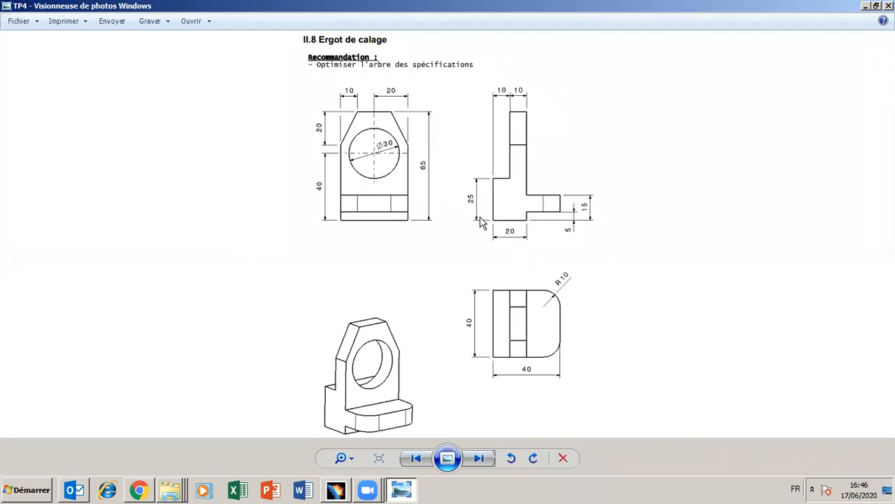
{"action": "left_click", "coordinate": [406, 491]}
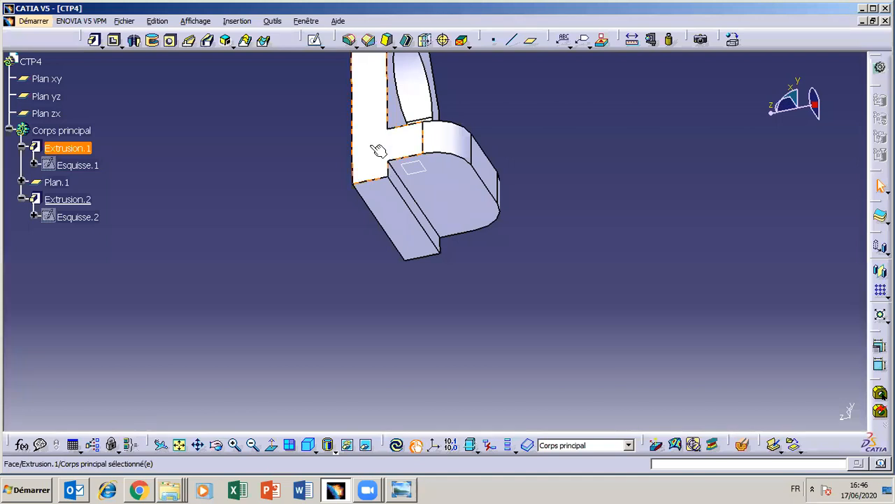
{"action": "left_click", "coordinate": [314, 40]}
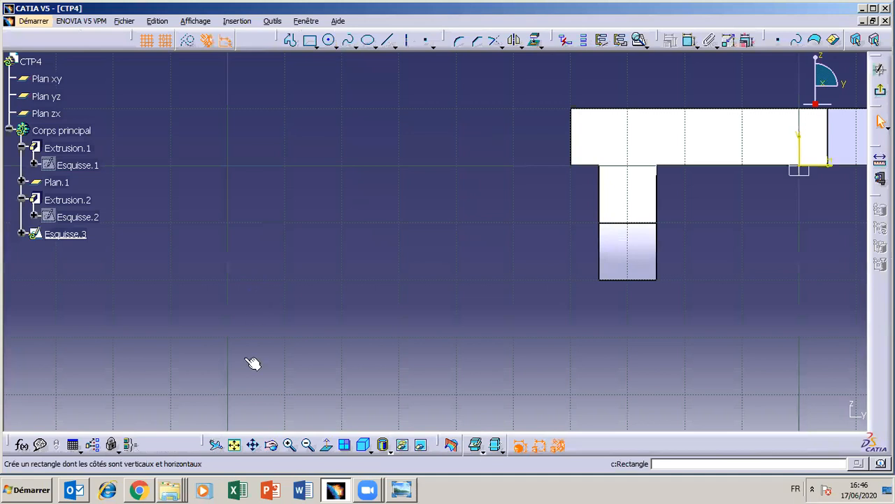
- Recheck the block in the TP4 drawing and sketch a rectangle about 10 mm deep behind the plate, starting at its bottom rear corner
{"action": "left_click", "coordinate": [252, 445]}
{"action": "mouse_move", "coordinate": [385, 303]}
{"action": "left_mouse_down"}
{"action": "mouse_move", "coordinate": [149, 392]}
{"action": "mouse_move", "coordinate": [108, 396]}
{"action": "left_mouse_up"}
{"action": "left_click", "coordinate": [416, 494]}
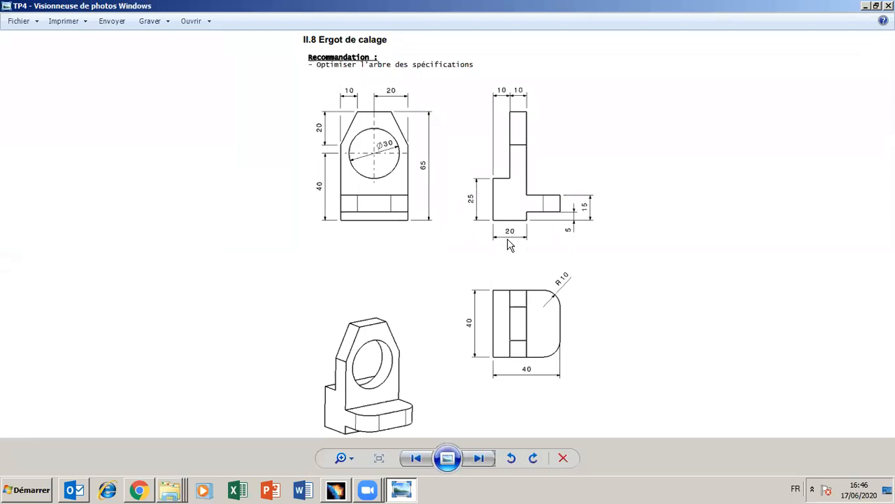
{"action": "left_click", "coordinate": [404, 491]}
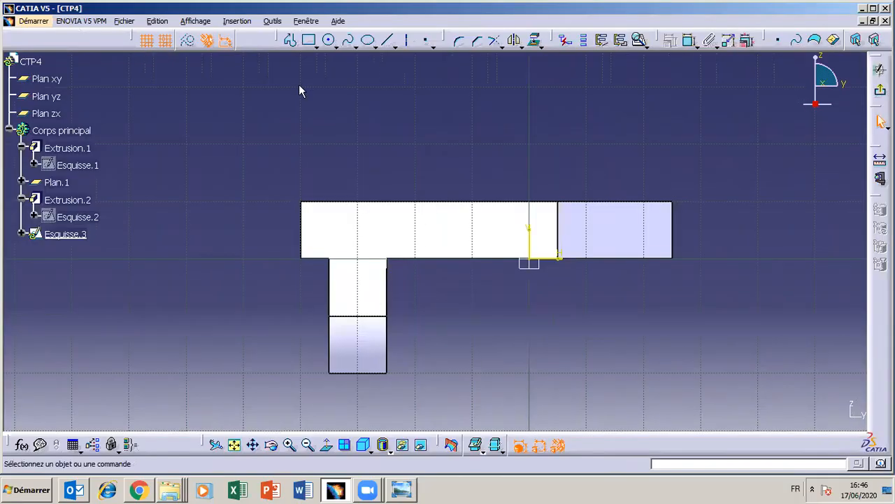
{"action": "left_click", "coordinate": [308, 40]}
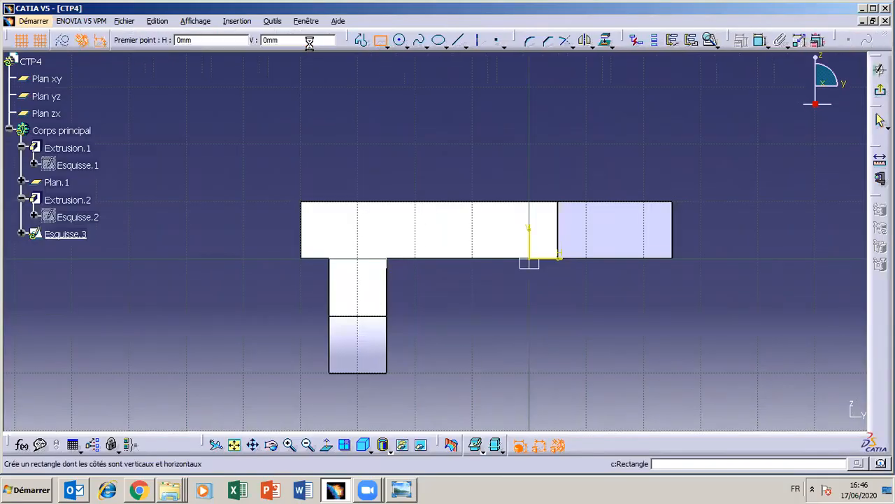
{"action": "left_click", "coordinate": [301, 201]}
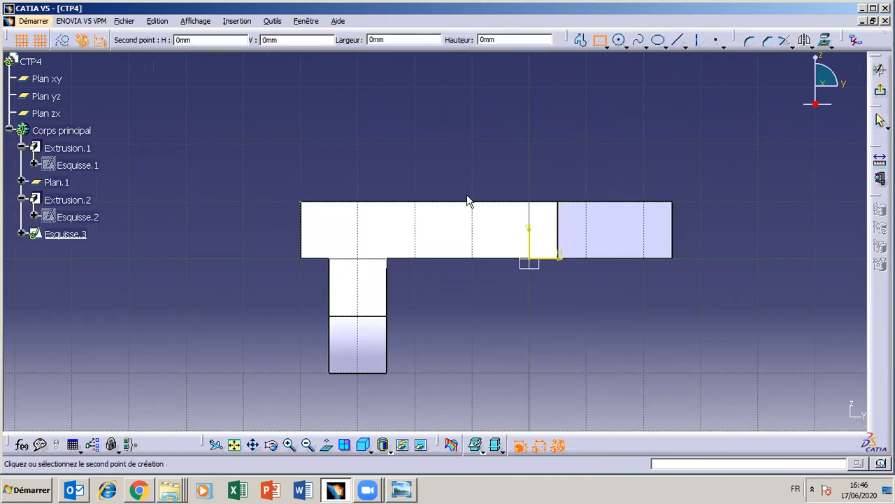
{"action": "left_click", "coordinate": [467, 165]}
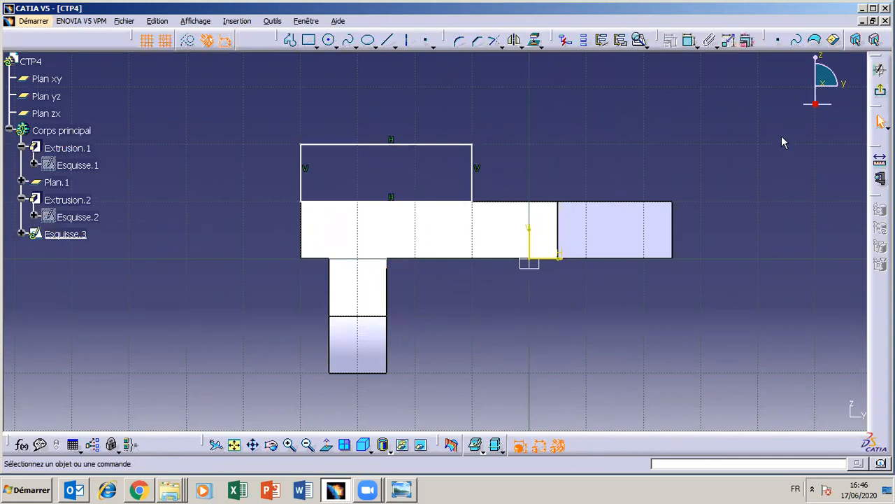
- Dimension the rectangle's length along the plate and set it to 25 mm
{"action": "left_click", "coordinate": [689, 41]}
{"action": "left_click", "coordinate": [472, 189]}
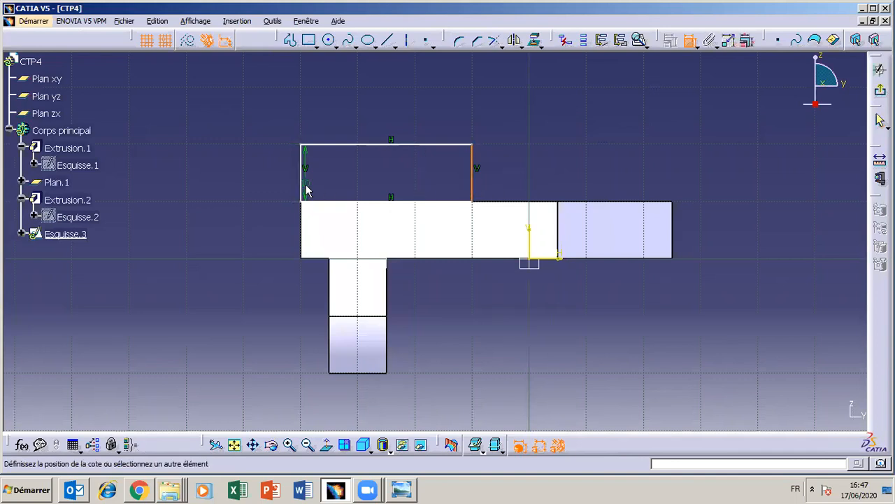
{"action": "left_click", "coordinate": [306, 189]}
{"action": "left_click", "coordinate": [359, 106]}
{"action": "double_click", "coordinate": [358, 105]}
{"action": "type", "text": "25mm"}
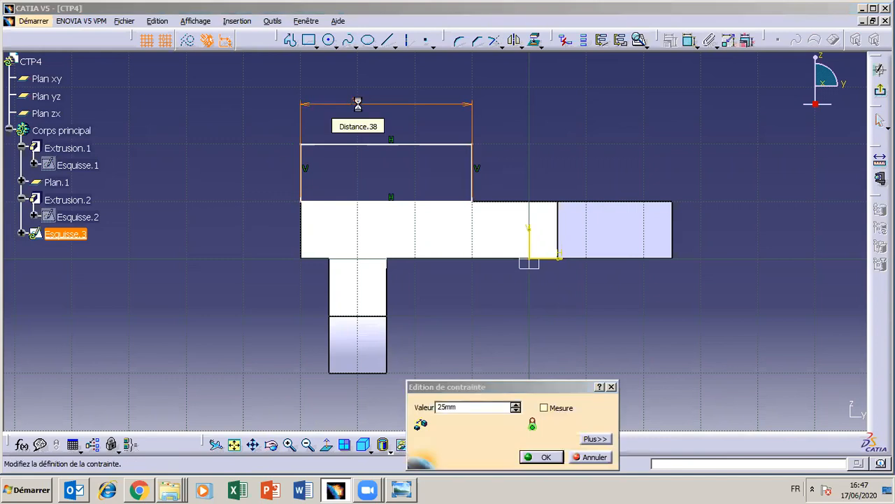
{"action": "key", "text": "Return"}
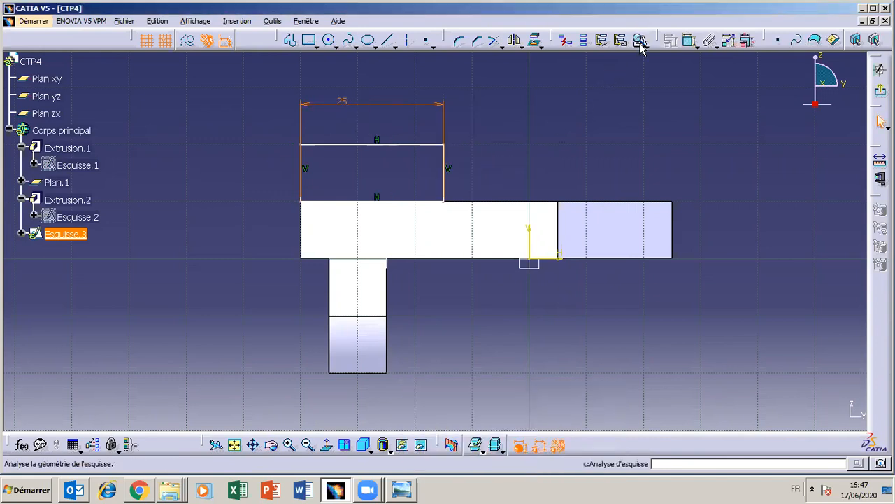
- Dimension the rectangle's depth perpendicular to the plate
{"action": "left_click", "coordinate": [689, 44]}
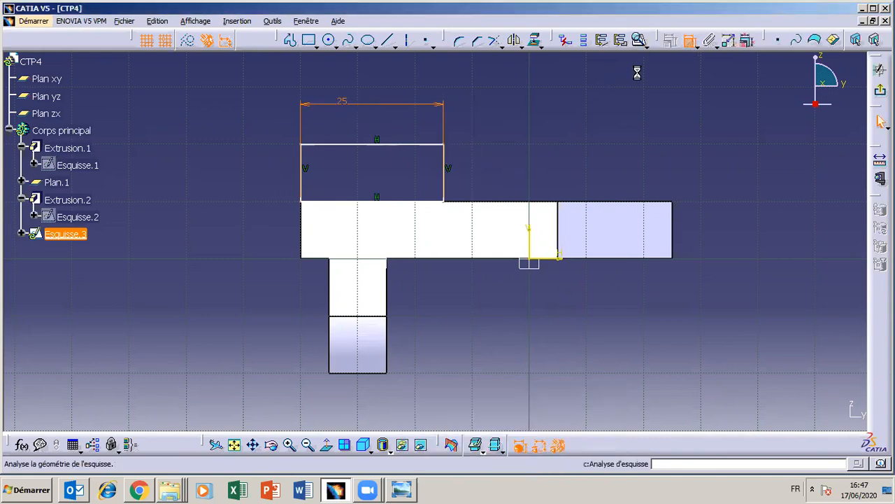
{"action": "left_click", "coordinate": [378, 145]}
{"action": "left_click", "coordinate": [406, 202]}
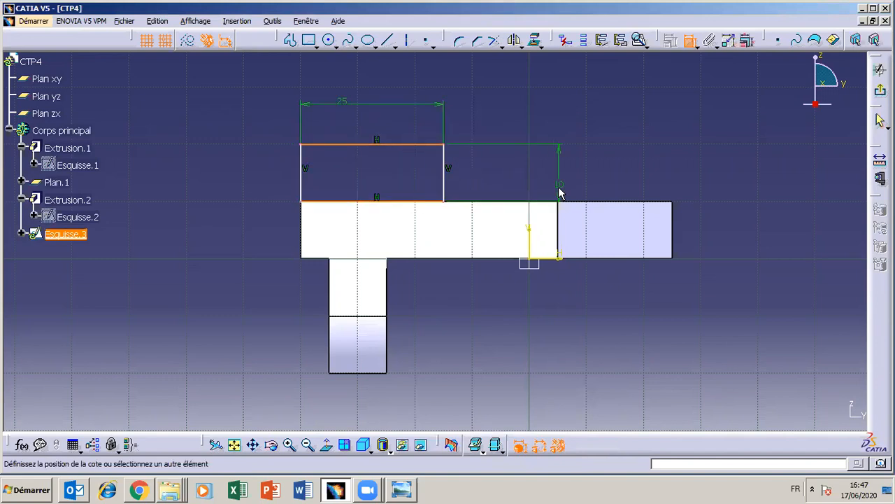
{"action": "left_click", "coordinate": [722, 172]}
- Shift the rectangle off the plate and constrain its nearest long side to be coincident with the plate's rear edge
{"action": "left_click_drag", "start_coordinate": [444, 166], "coordinate": [459, 166]}
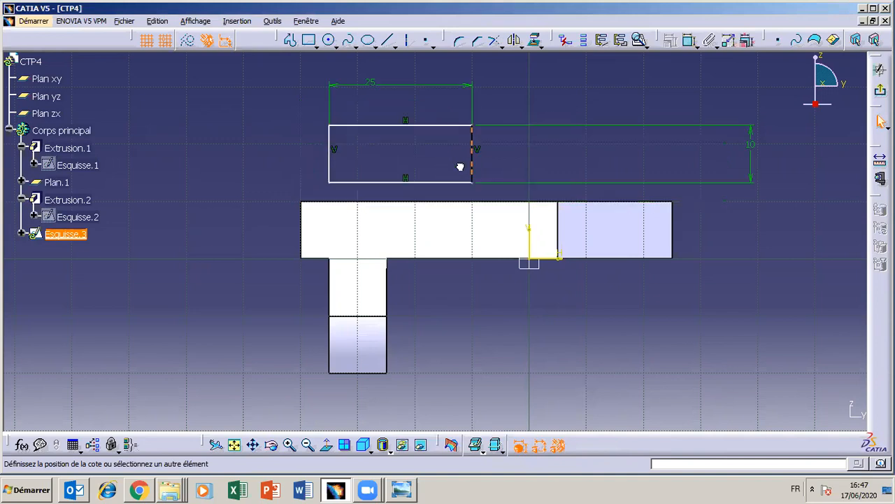
{"action": "left_click", "coordinate": [394, 183]}
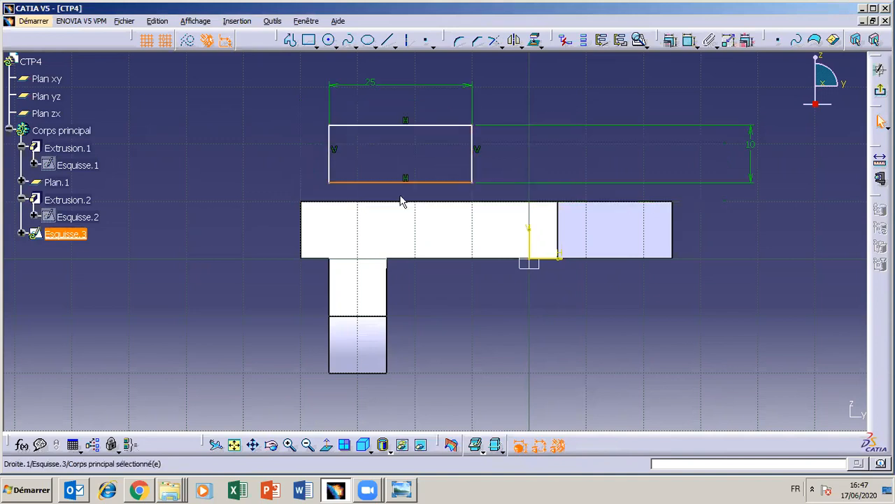
{"action": "left_click", "coordinate": [404, 202], "text": "ctrl"}
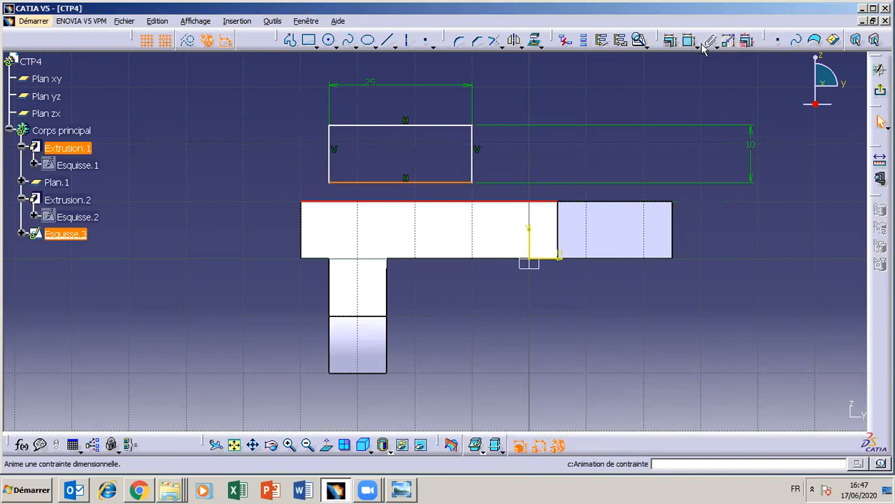
{"action": "left_click", "coordinate": [671, 40]}
{"action": "left_click", "coordinate": [565, 307]}
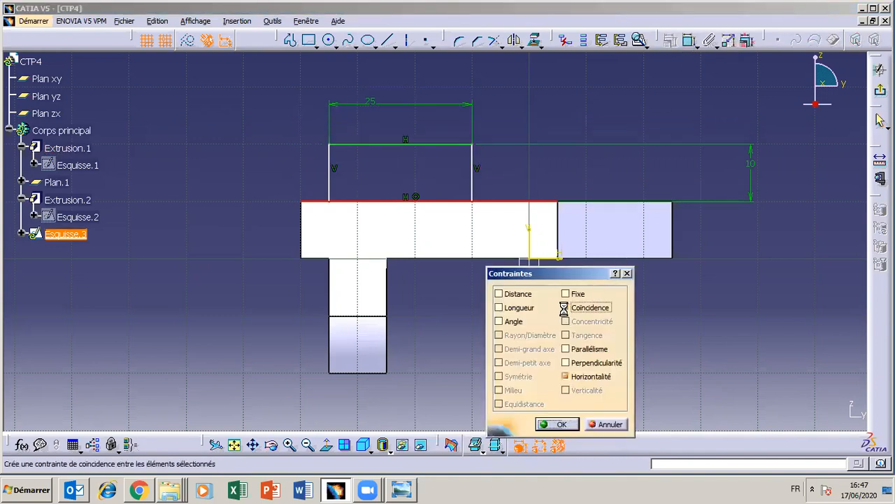
{"action": "left_click", "coordinate": [558, 424]}
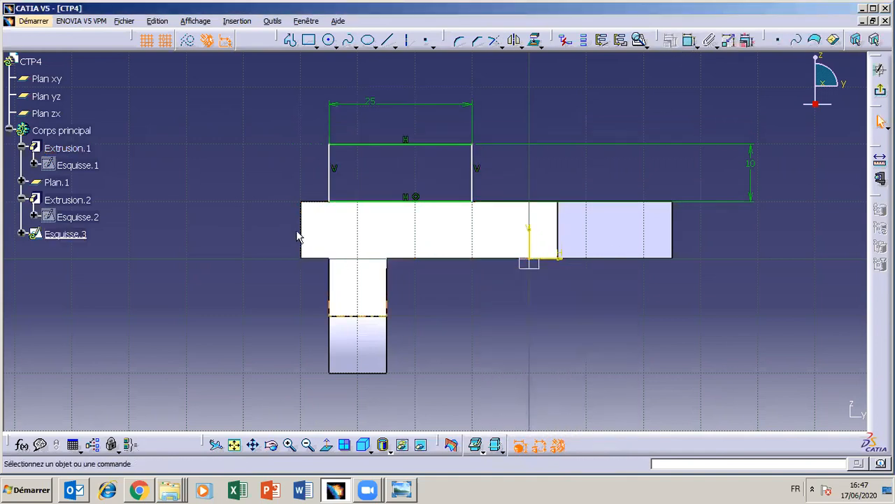
- Constrain the rectangle's short side at the plate's foot to be coincident with the plate's bottom edge
{"action": "left_click", "coordinate": [307, 240]}
{"action": "left_click", "coordinate": [331, 186], "text": "ctrl"}
{"action": "left_click", "coordinate": [670, 40]}
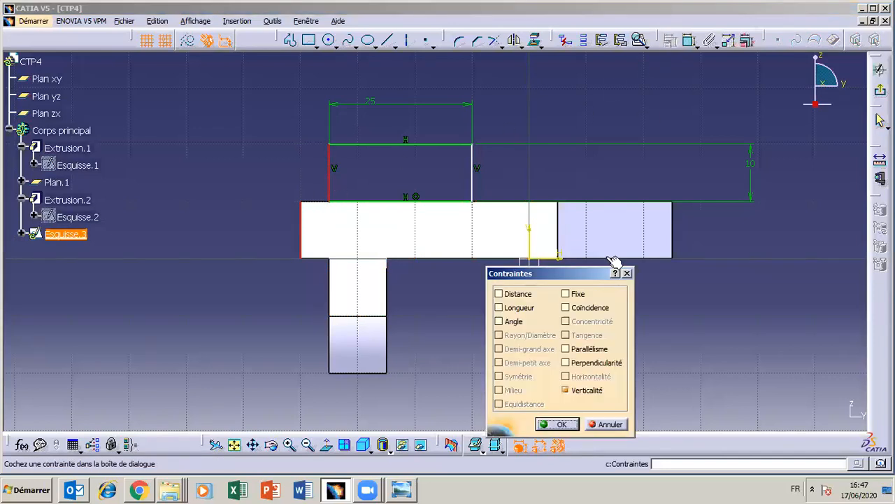
{"action": "left_click", "coordinate": [566, 307]}
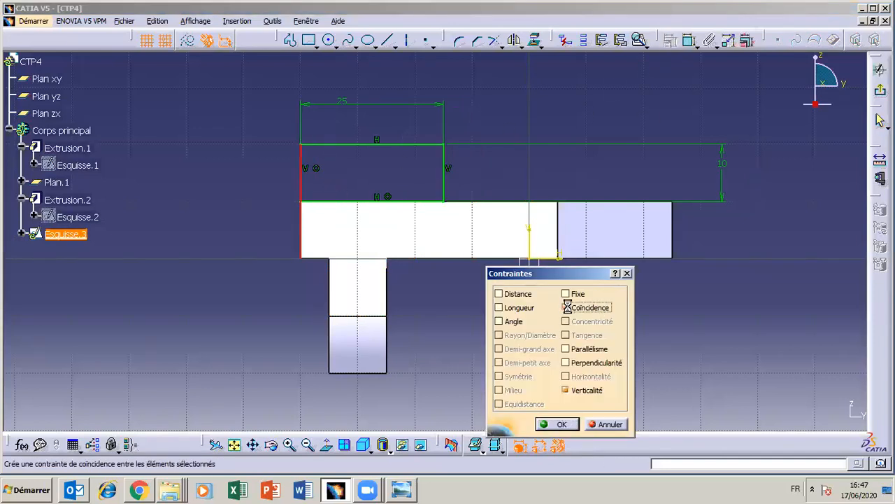
{"action": "left_click", "coordinate": [549, 424]}
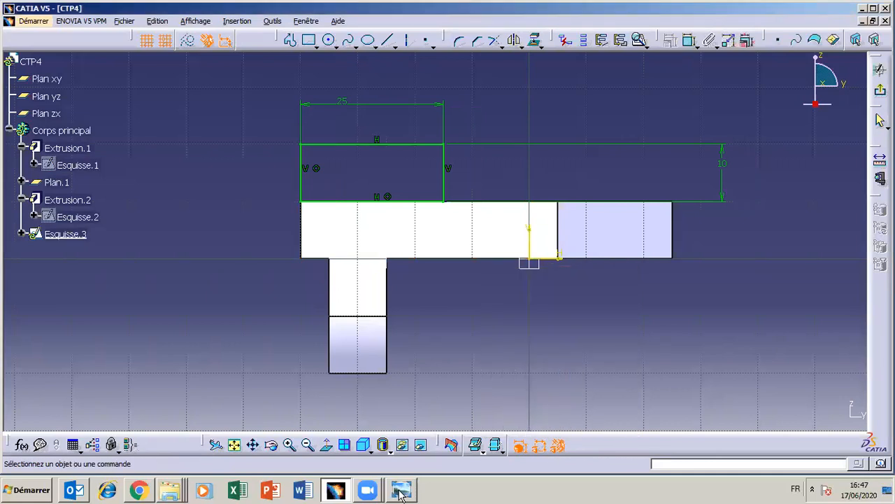
- Exit the sketch and extrude the rectangle 40 mm with the direction reversed, so the rear block runs across the plate's width
{"action": "left_click", "coordinate": [880, 90]}
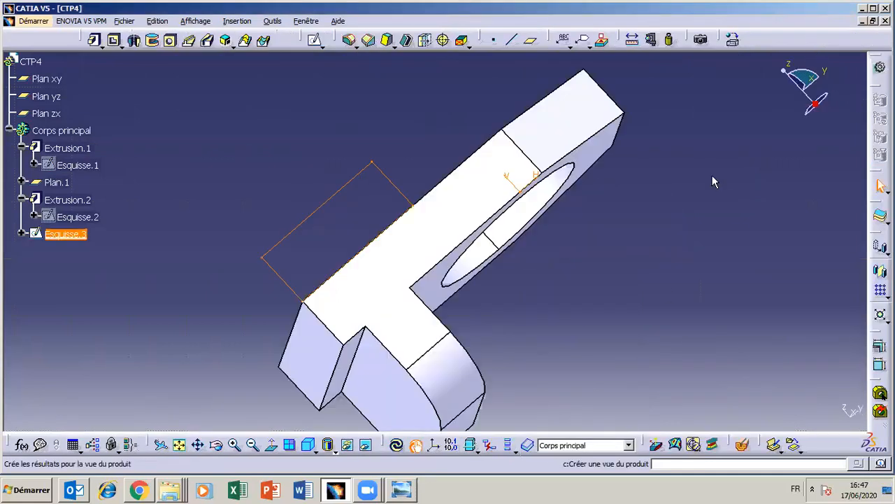
{"action": "left_click", "coordinate": [402, 490]}
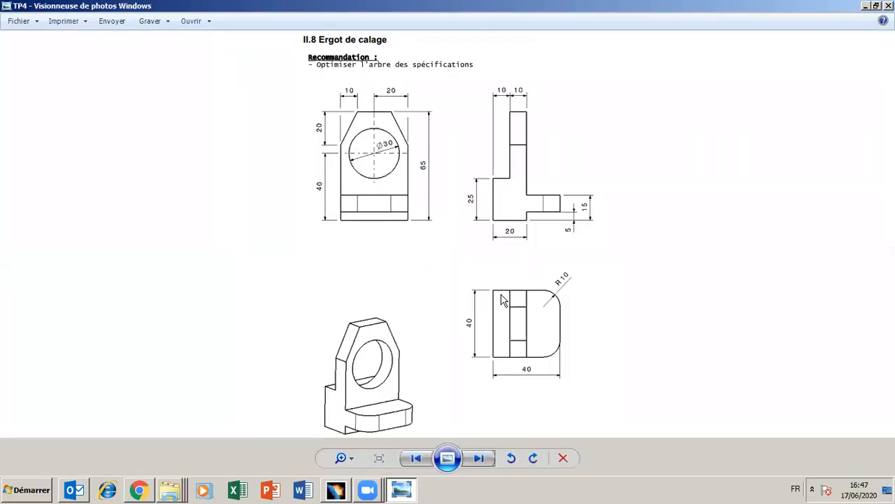
{"action": "left_click", "coordinate": [411, 492]}
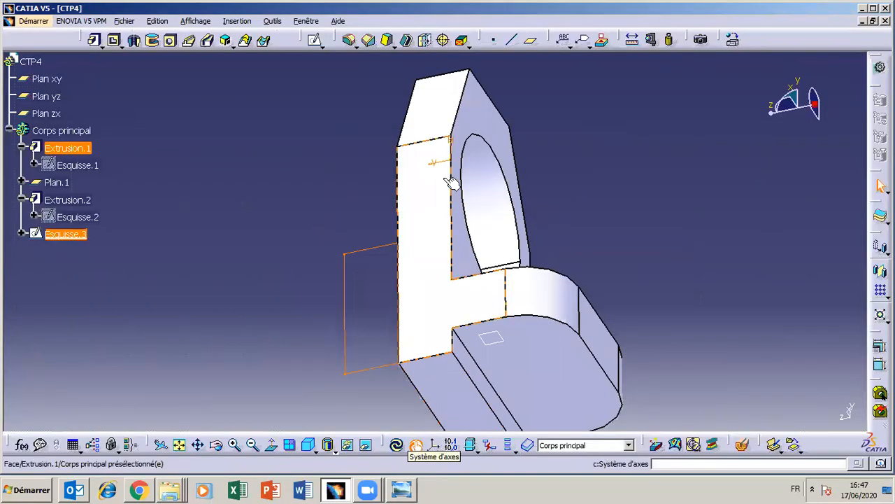
{"action": "left_click", "coordinate": [95, 39]}
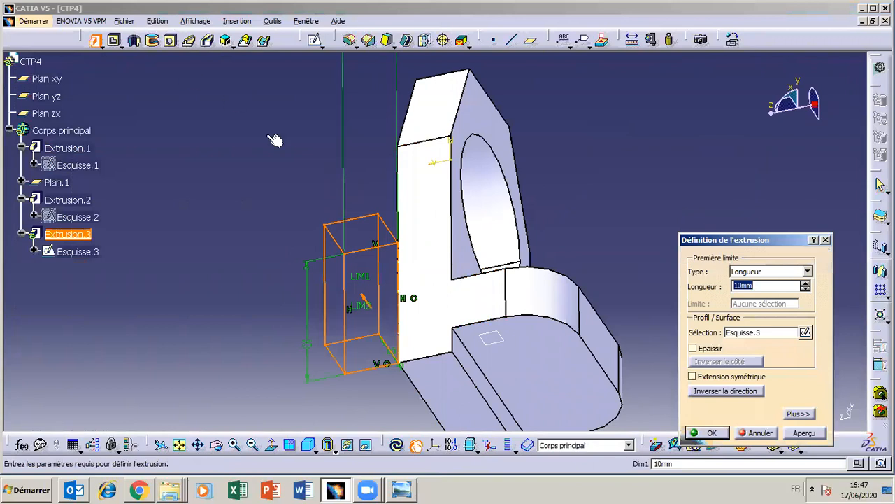
{"action": "type", "text": "40"}
{"action": "left_click", "coordinate": [805, 432]}
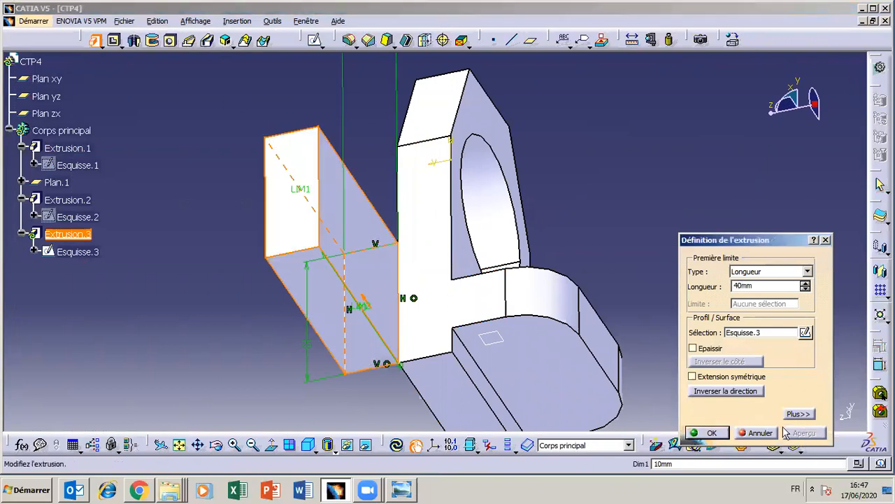
{"action": "left_click", "coordinate": [717, 394]}
{"action": "left_click", "coordinate": [708, 432]}
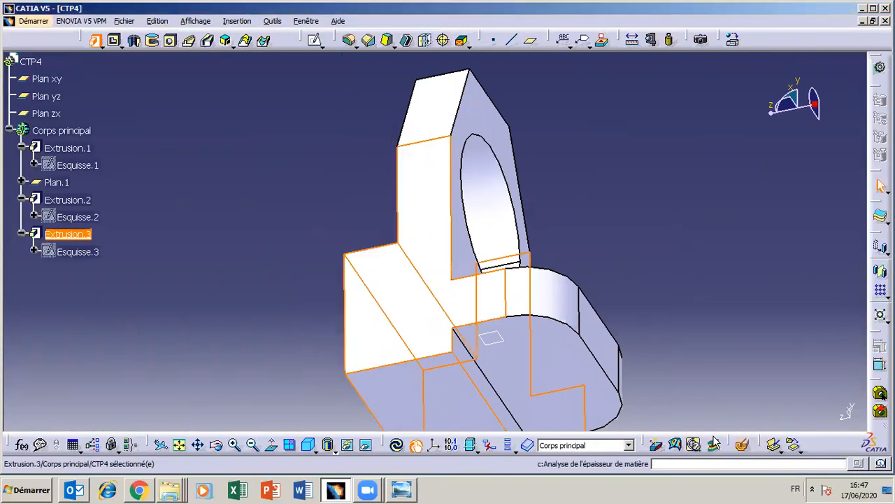
{"action": "left_click", "coordinate": [419, 395]}
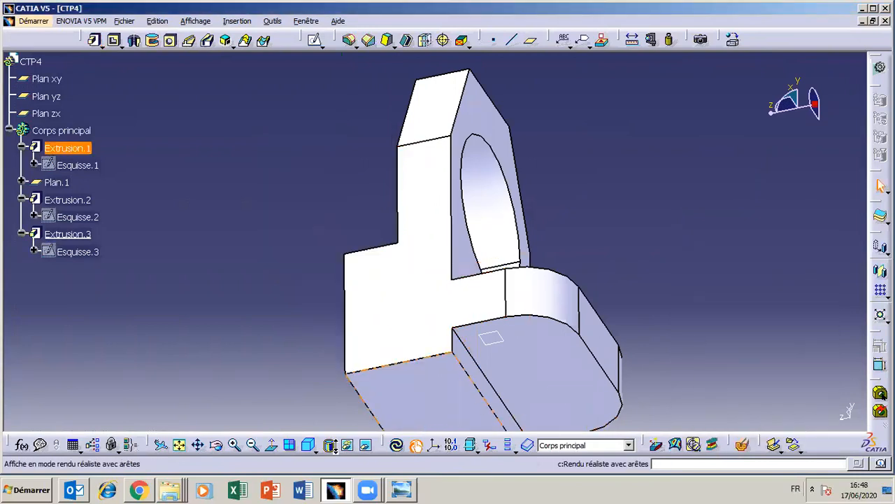
- Examine the part from its rear and side, comparing the rear block and stepped profile with the TP4 drawing
{"action": "left_click", "coordinate": [252, 446]}
{"action": "left_click", "coordinate": [216, 445]}
{"action": "left_click_drag", "start_coordinate": [452, 270], "coordinate": [561, 290]}
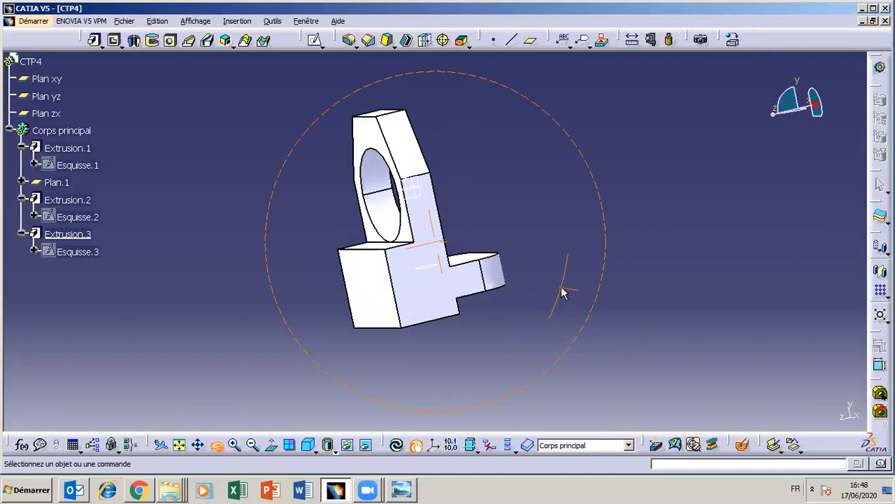
{"action": "left_click", "coordinate": [401, 490]}
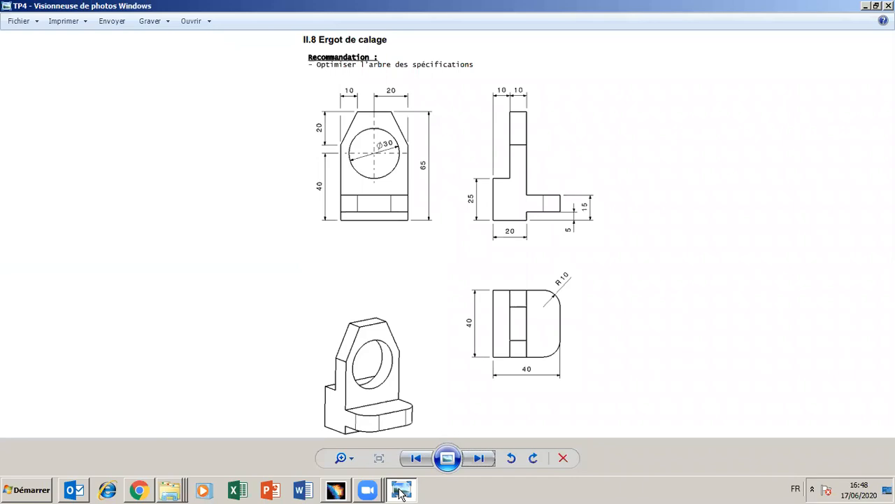
{"action": "left_click", "coordinate": [401, 491]}
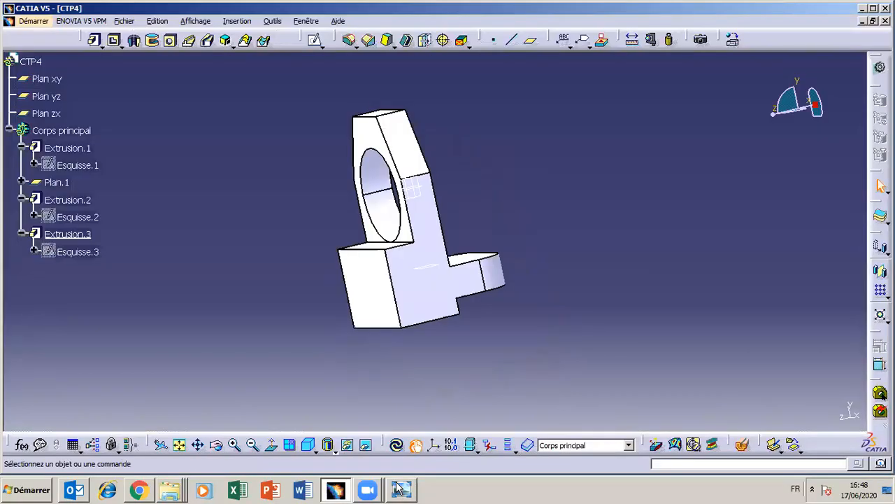
{"action": "left_click", "coordinate": [400, 491]}
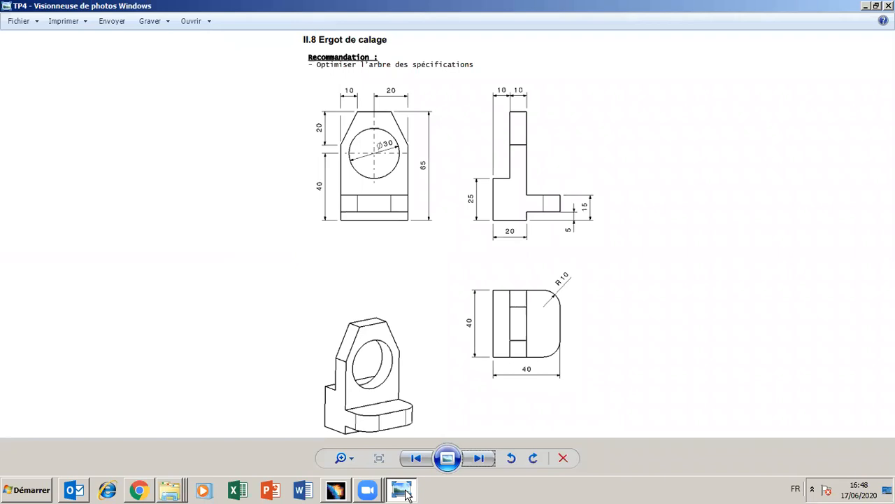
{"action": "left_click", "coordinate": [404, 491]}
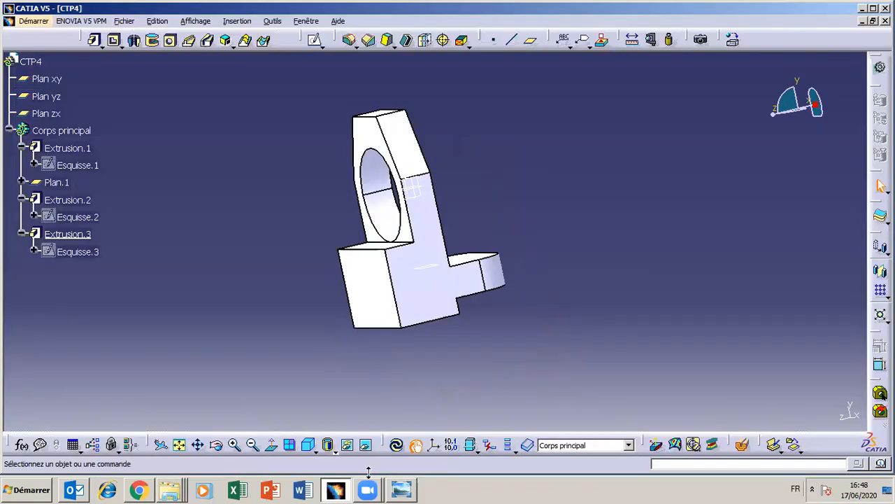
{"action": "left_click", "coordinate": [217, 444]}
{"action": "left_click_drag", "start_coordinate": [383, 324], "coordinate": [273, 393]}
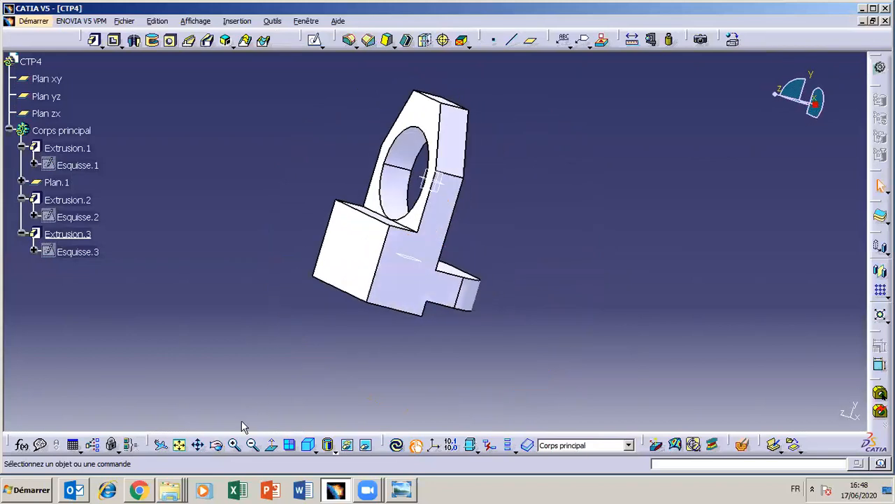
{"action": "left_click", "coordinate": [216, 445]}
{"action": "left_click_drag", "start_coordinate": [459, 168], "coordinate": [392, 231]}
{"action": "left_click", "coordinate": [403, 490]}
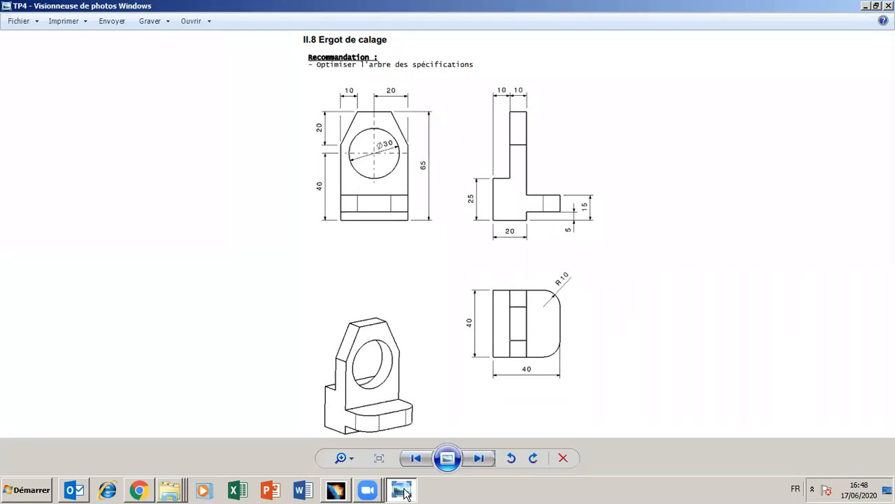
{"action": "left_click", "coordinate": [402, 491]}
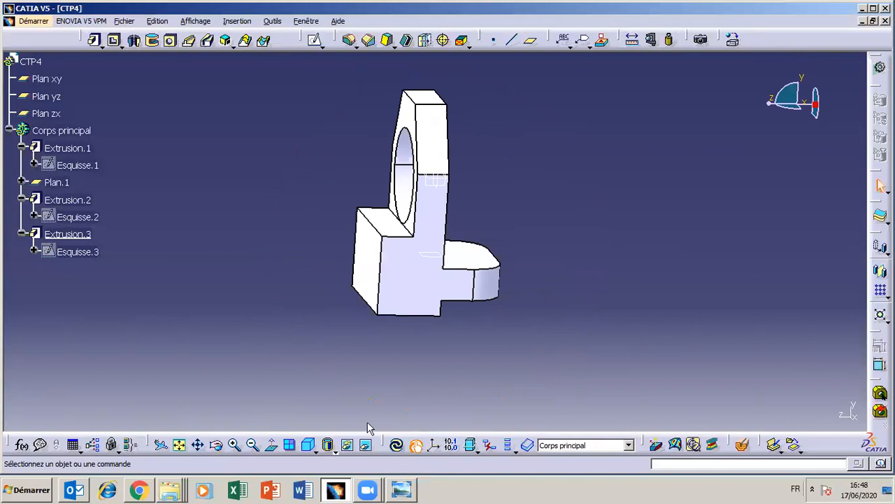
- Inspect the part's front side, comparing the plate's hole and the rounded tab with the TP4 drawing
{"action": "left_click", "coordinate": [216, 444]}
{"action": "left_click_drag", "start_coordinate": [520, 158], "coordinate": [391, 167]}
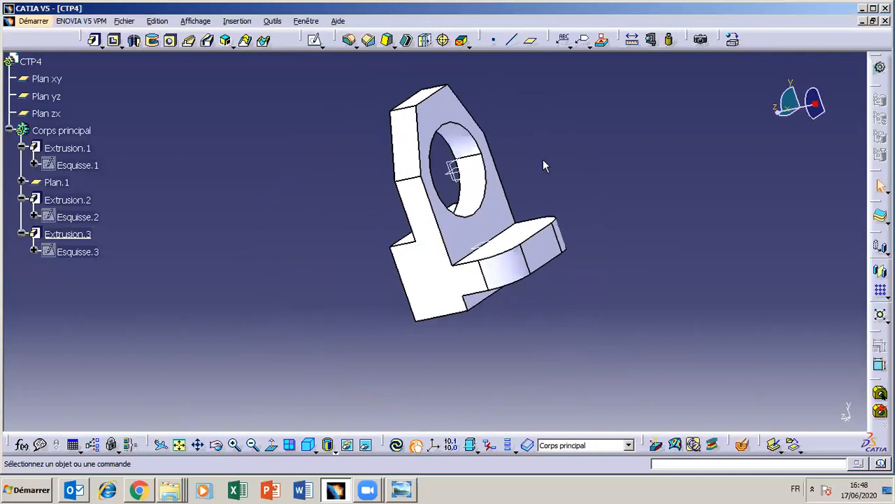
{"action": "left_click", "coordinate": [216, 445]}
{"action": "left_click_drag", "start_coordinate": [445, 315], "coordinate": [495, 246]}
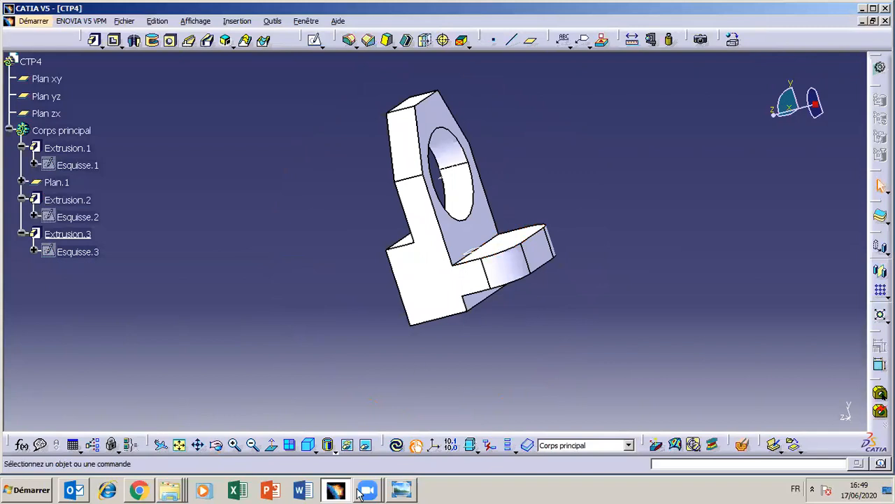
{"action": "left_click", "coordinate": [404, 490]}
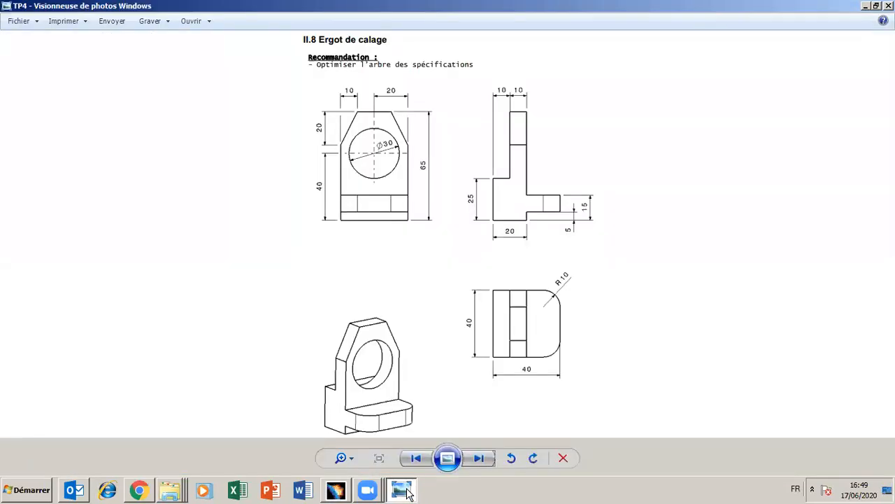
{"action": "left_click", "coordinate": [404, 489]}
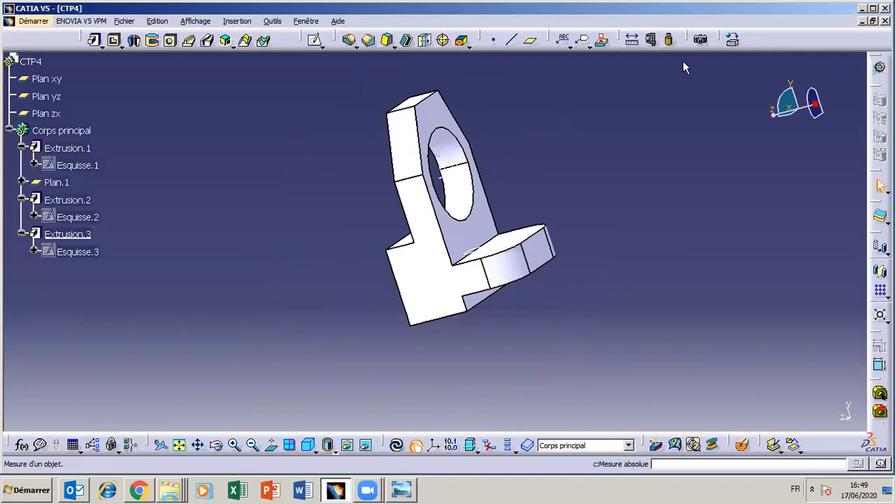